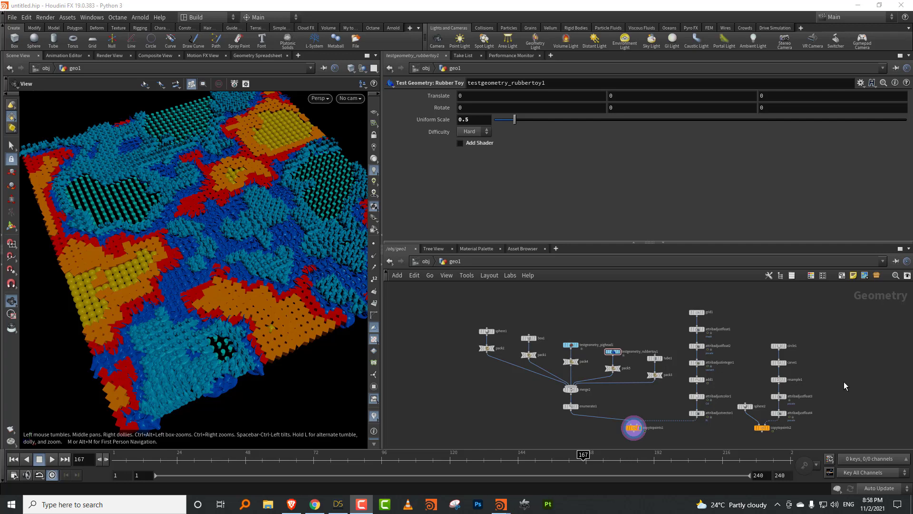
Examine the existing scattering node network and scrub the animation to frame 38
{"action": "scroll", "coordinate": [824, 328], "scroll_direction": "up", "scroll_amount": 3}
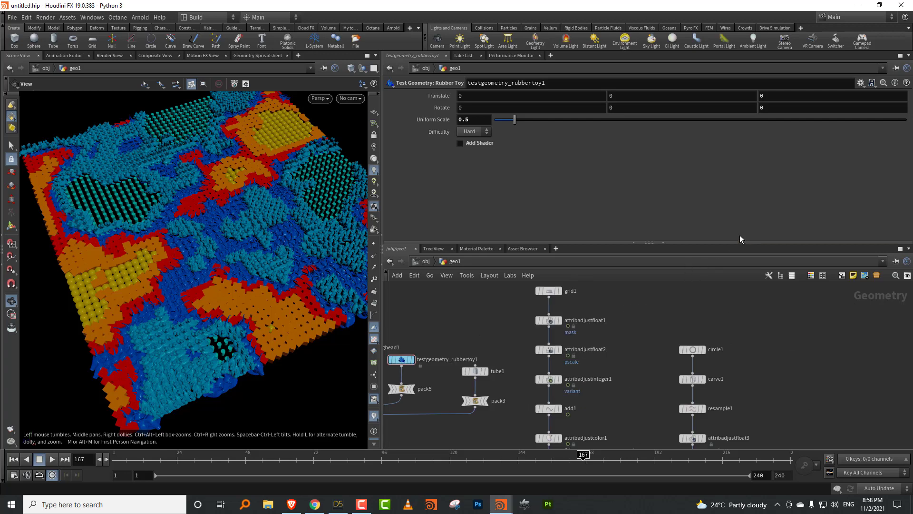
{"action": "left_click_drag", "start_coordinate": [721, 242], "coordinate": [719, 181]}
{"action": "scroll", "coordinate": [676, 276], "scroll_direction": "down", "scroll_amount": 3}
{"action": "scroll", "coordinate": [677, 267], "scroll_direction": "up", "scroll_amount": 2}
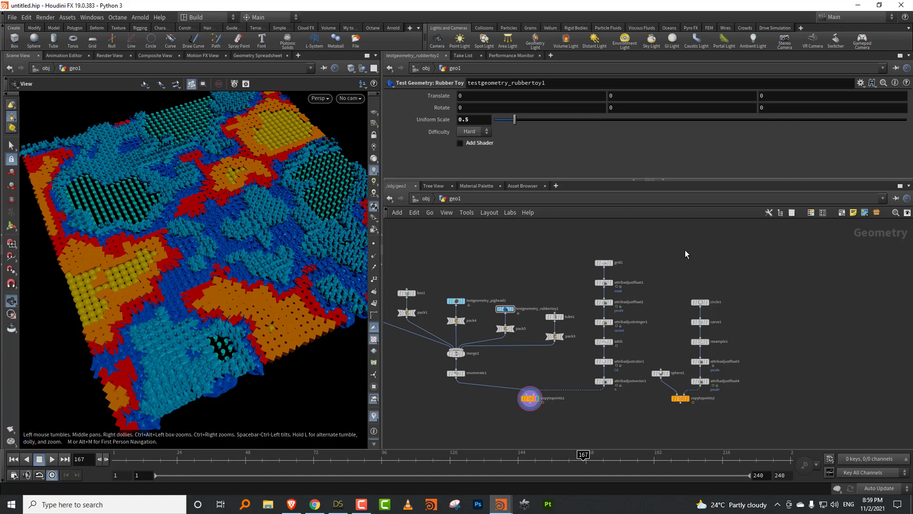
{"action": "middle_click_drag", "start_coordinate": [780, 303], "coordinate": [689, 310]}
{"action": "scroll", "coordinate": [665, 324], "scroll_direction": "up", "scroll_amount": 2}
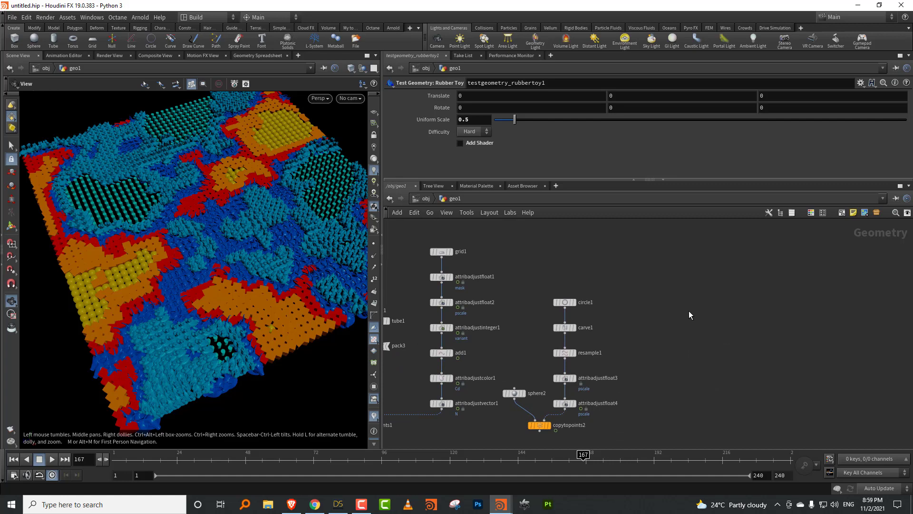
{"action": "middle_click_drag", "start_coordinate": [708, 318], "coordinate": [613, 317]}
{"action": "scroll", "coordinate": [613, 317], "scroll_direction": "down", "scroll_amount": 3}
{"action": "scroll", "coordinate": [614, 316], "scroll_direction": "up", "scroll_amount": 2}
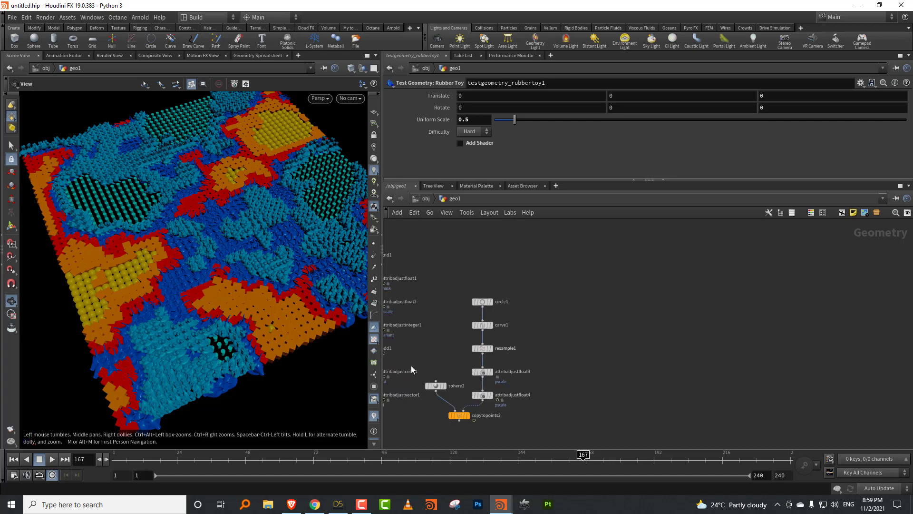
{"action": "left_click_drag", "start_coordinate": [144, 460], "coordinate": [225, 448]}
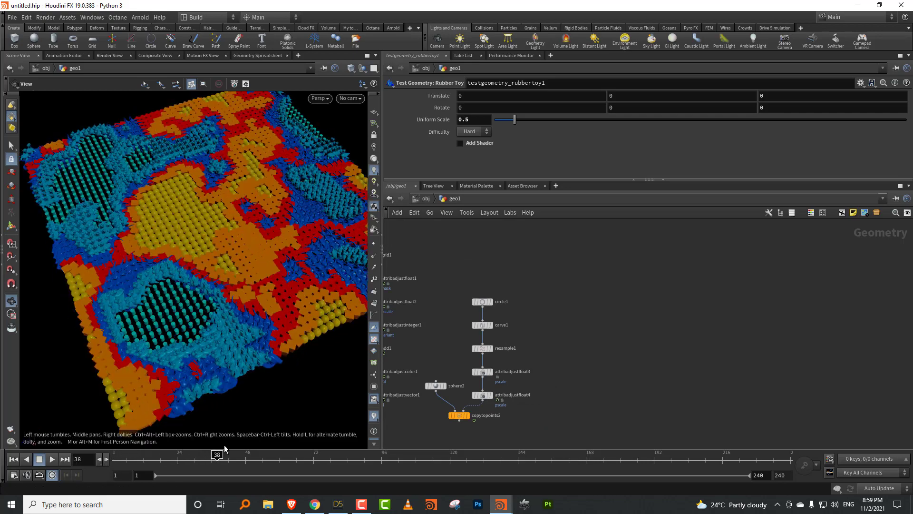
Add a new Grid node in an empty area of the geometry network and display it
{"action": "scroll", "coordinate": [661, 316], "scroll_direction": "up", "scroll_amount": 3}
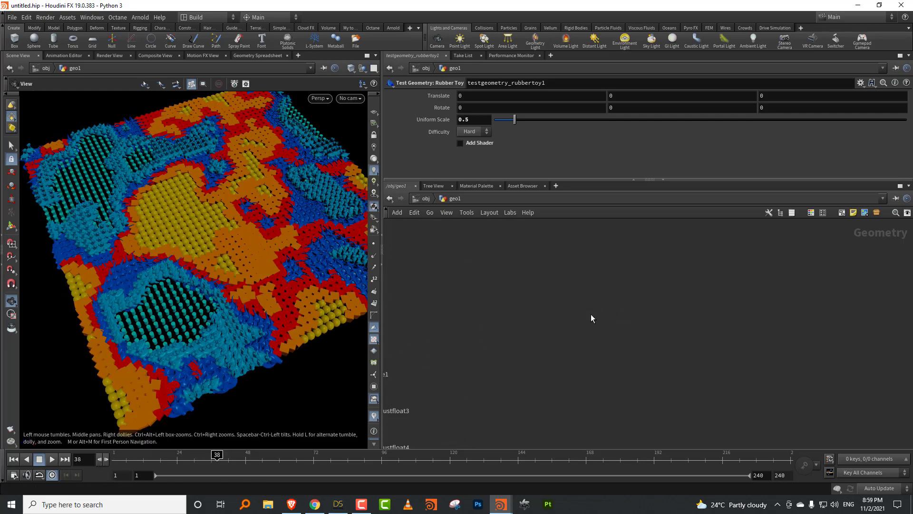
{"action": "key", "text": "Tab"}
{"action": "type", "text": "grid"}
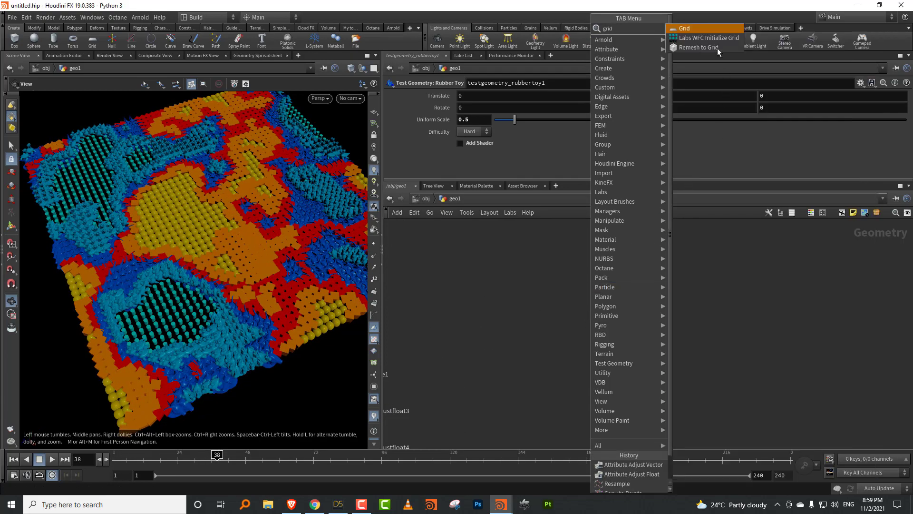
{"action": "left_click", "coordinate": [704, 29]}
{"action": "left_click", "coordinate": [685, 294]}
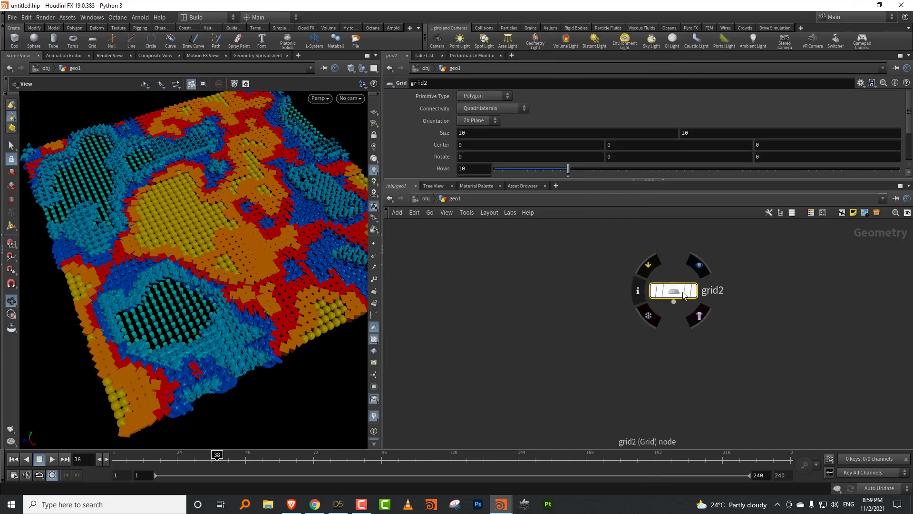
Add a Box node beside the new grid
{"action": "key", "text": "Tab"}
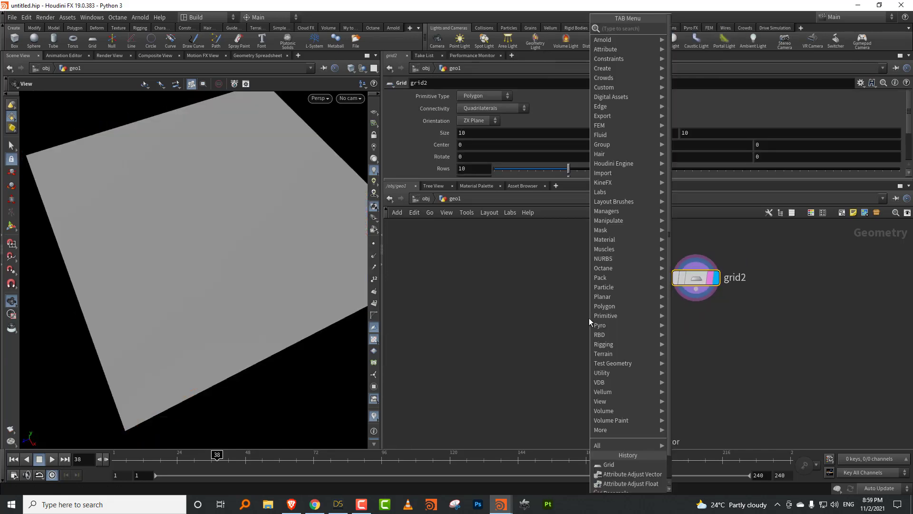
{"action": "type", "text": "boc"}
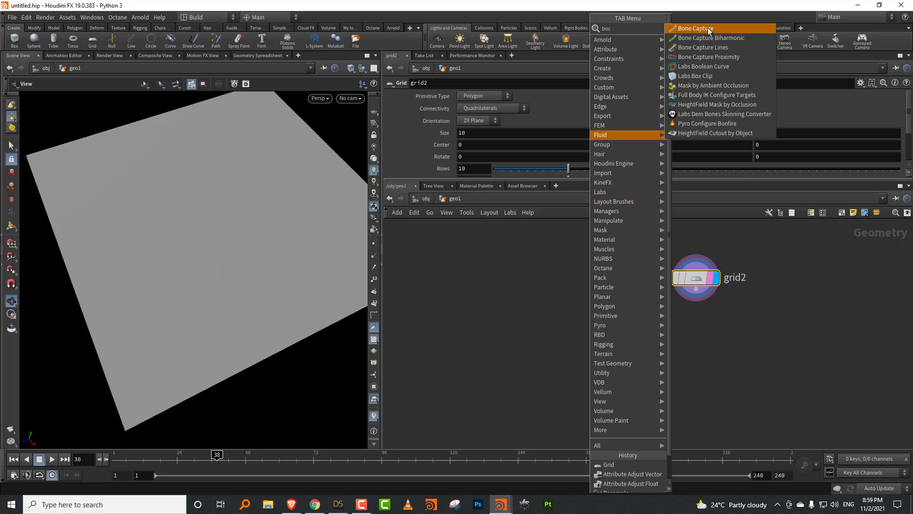
{"action": "key", "text": "BackSpace"}
{"action": "type", "text": "x"}
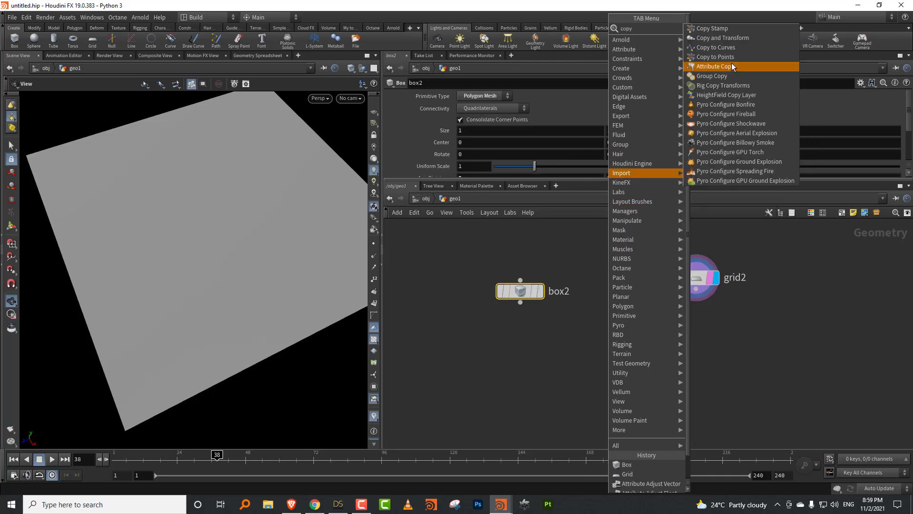
Add a Copy to Points node that copies the new box onto the new grid's points, and display it
{"action": "left_click", "coordinate": [727, 57]}
{"action": "left_click", "coordinate": [617, 384]}
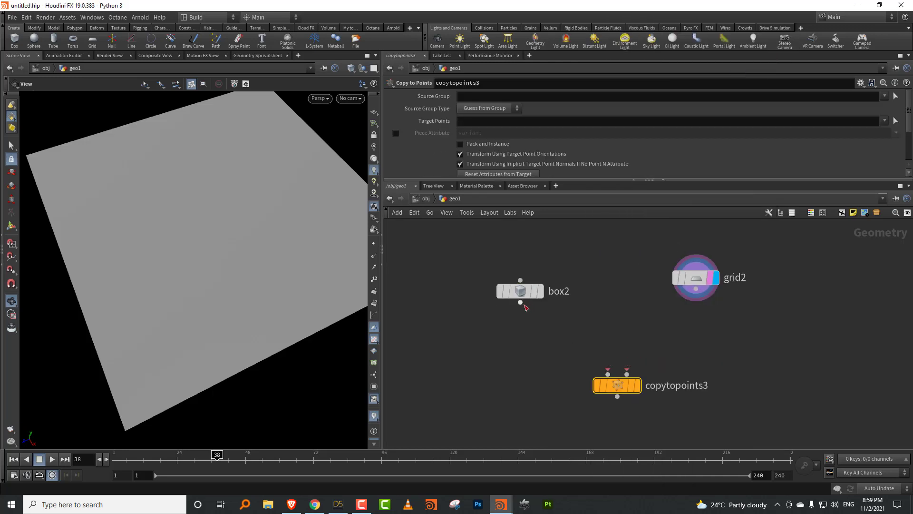
{"action": "left_click_drag", "start_coordinate": [696, 289], "coordinate": [626, 374]}
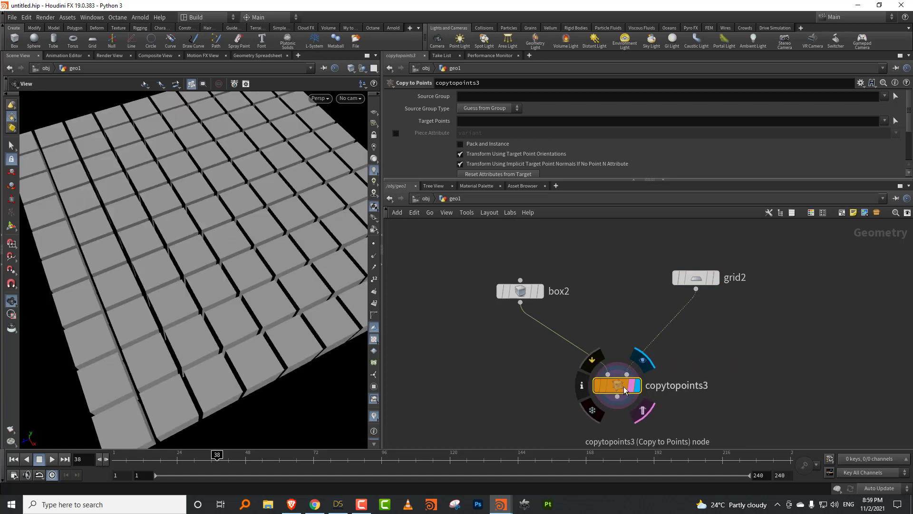
Set the box's uniform scale to 0.16 and give the grid 40 rows and 40 columns
{"action": "left_click", "coordinate": [521, 290]}
{"action": "left_click_drag", "start_coordinate": [528, 167], "coordinate": [509, 167]}
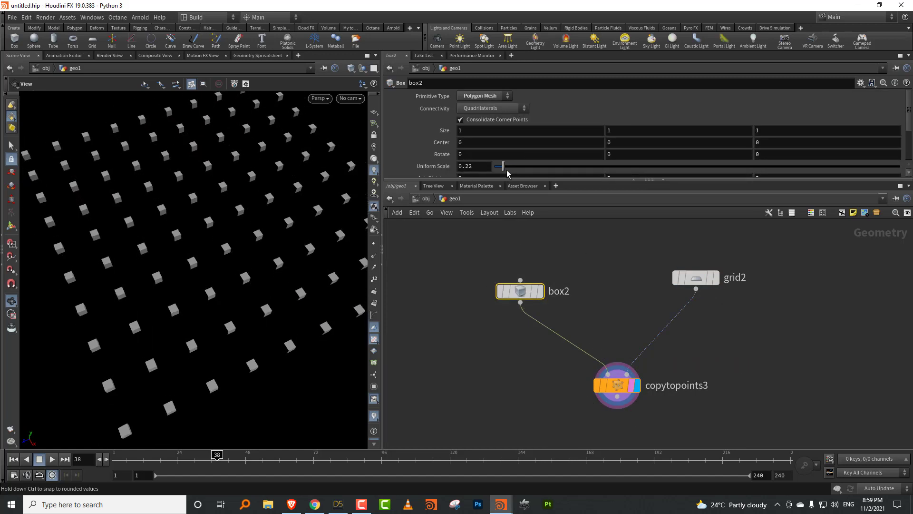
{"action": "left_click", "coordinate": [708, 278]}
{"action": "left_click_drag", "start_coordinate": [758, 172], "coordinate": [816, 174]}
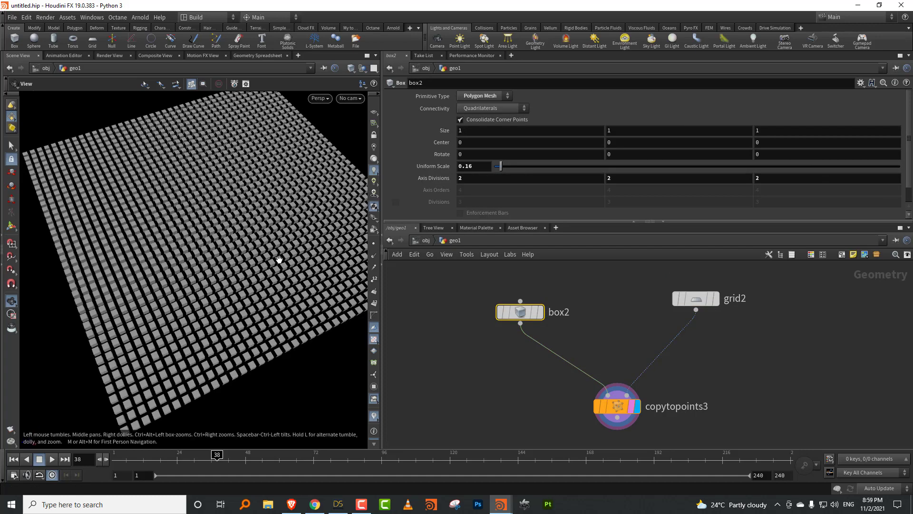
{"action": "mouse_move", "coordinate": [278, 261]}
{"action": "left_mouse_down"}
{"action": "mouse_move", "coordinate": [242, 261]}
{"action": "mouse_move", "coordinate": [266, 260]}
{"action": "left_mouse_up"}
Display the new grid and rearrange the nodes, leaving room between it and the Copy to Points node
{"action": "left_click_drag", "start_coordinate": [696, 298], "coordinate": [641, 285]}
{"action": "left_click", "coordinate": [660, 285]}
{"action": "left_click", "coordinate": [642, 285]}
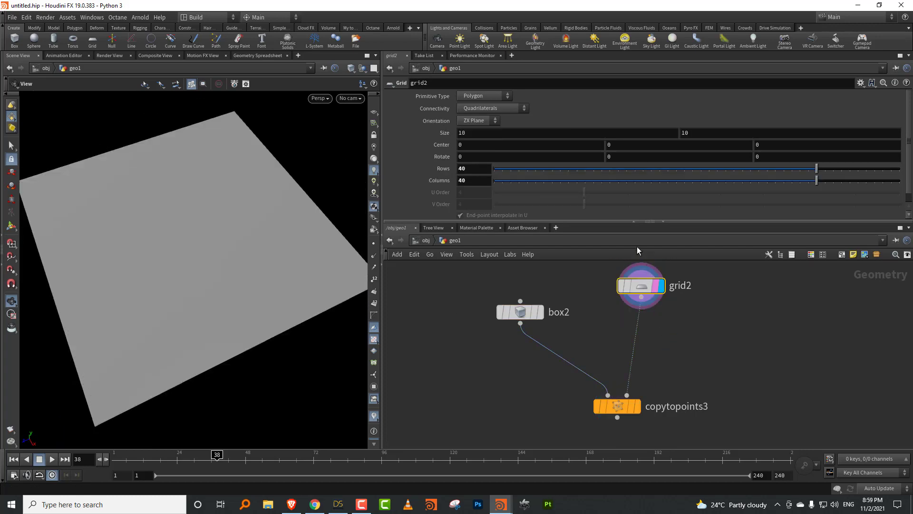
{"action": "left_click_drag", "start_coordinate": [614, 222], "coordinate": [613, 145]}
{"action": "scroll", "coordinate": [607, 285], "scroll_direction": "down", "scroll_amount": 4}
{"action": "left_click_drag", "start_coordinate": [607, 285], "coordinate": [593, 305]}
{"action": "left_click_drag", "start_coordinate": [658, 334], "coordinate": [665, 360]}
{"action": "scroll", "coordinate": [685, 299], "scroll_direction": "up", "scroll_amount": 4}
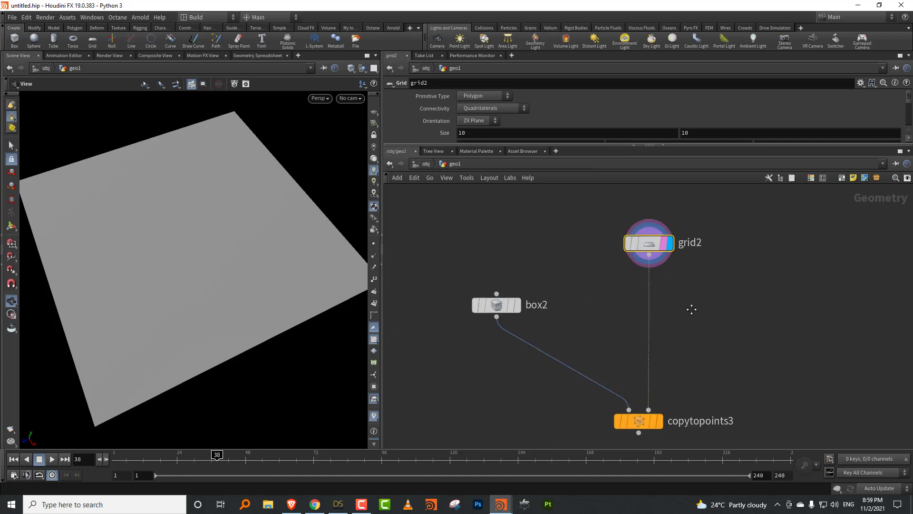
{"action": "middle_click_drag", "start_coordinate": [702, 287], "coordinate": [669, 351]}
{"action": "left_click_drag", "start_coordinate": [624, 316], "coordinate": [625, 261]}
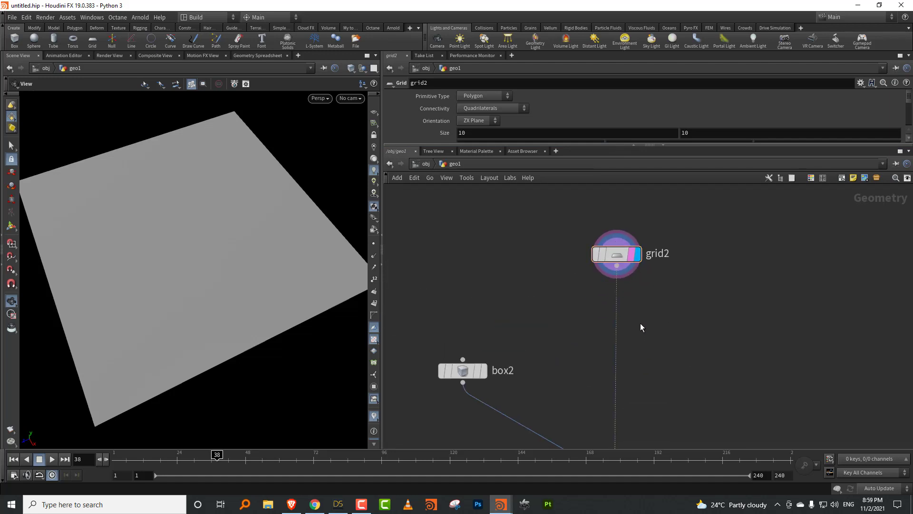
Insert an Attribute Adjust Float node between the new grid and the Copy to Points node
{"action": "key", "text": "Tab"}
{"action": "type", "text": "float"}
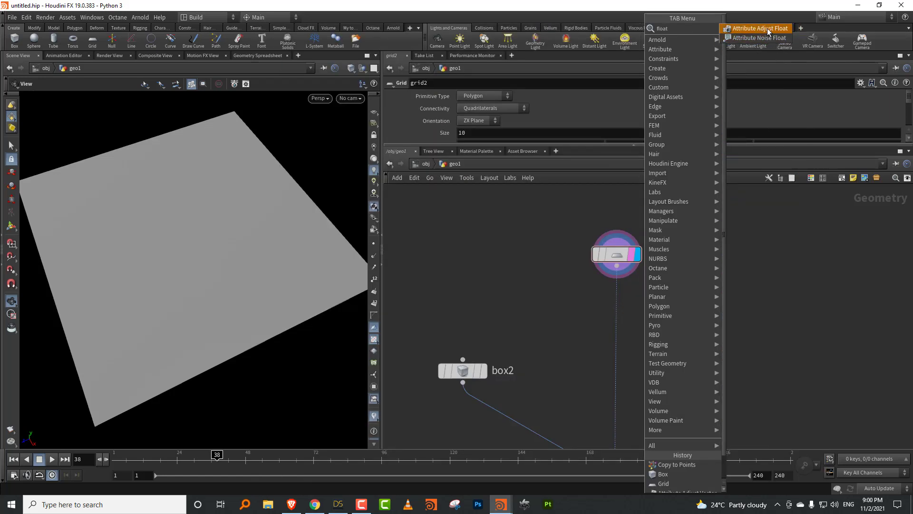
{"action": "left_click", "coordinate": [768, 31]}
{"action": "left_click", "coordinate": [626, 310]}
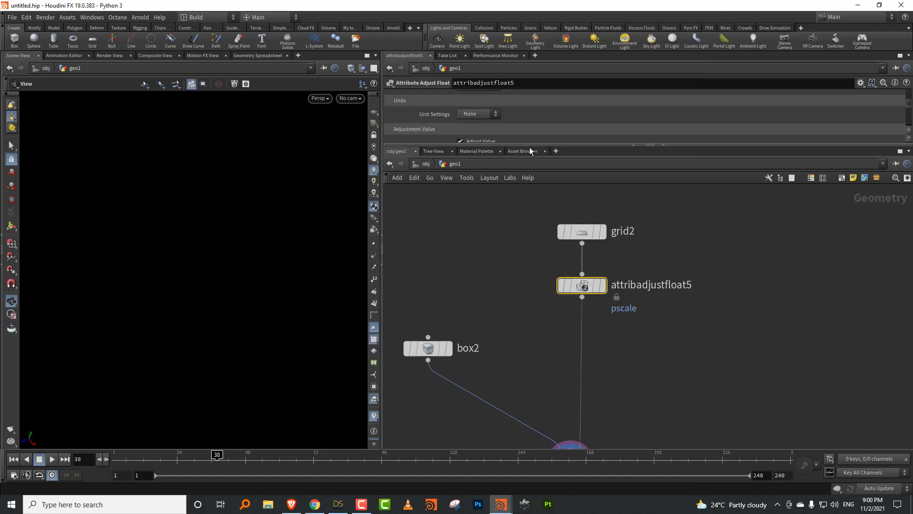
Enlarge the parameter area and set the new Attribute Adjust Float node's attribute name to mask
{"action": "left_click", "coordinate": [523, 150]}
{"action": "left_click", "coordinate": [396, 151]}
{"action": "left_click_drag", "start_coordinate": [445, 144], "coordinate": [445, 229]}
{"action": "mouse_move", "coordinate": [598, 328]}
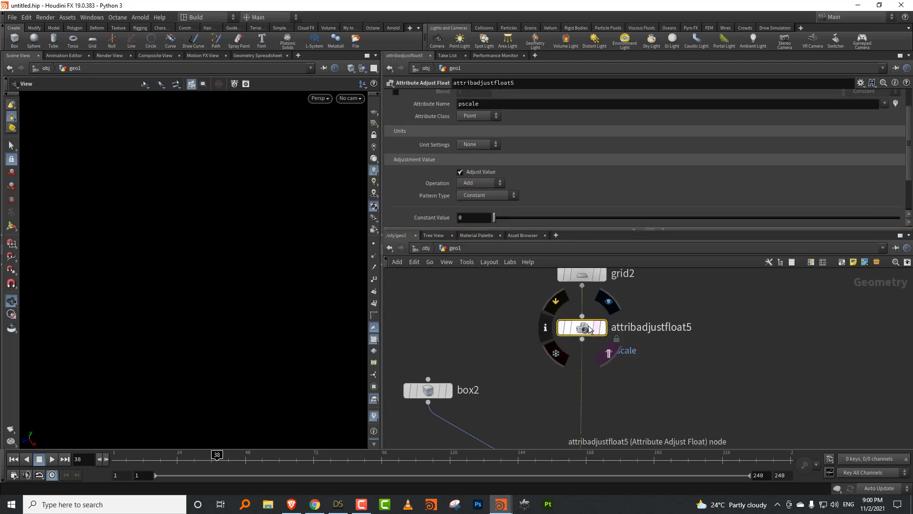
{"action": "double_click", "coordinate": [469, 103]}
{"action": "type", "text": "ms"}
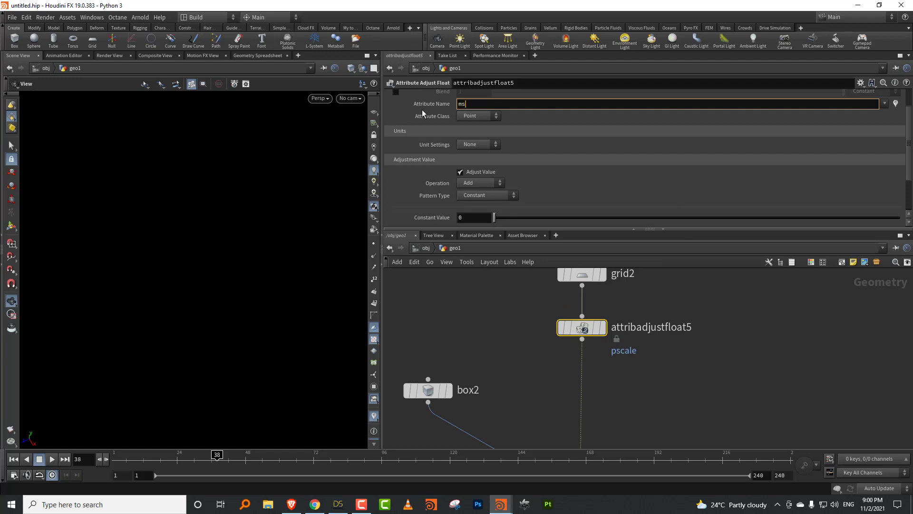
{"action": "type", "text": "ask"}
{"action": "key", "text": "Return"}
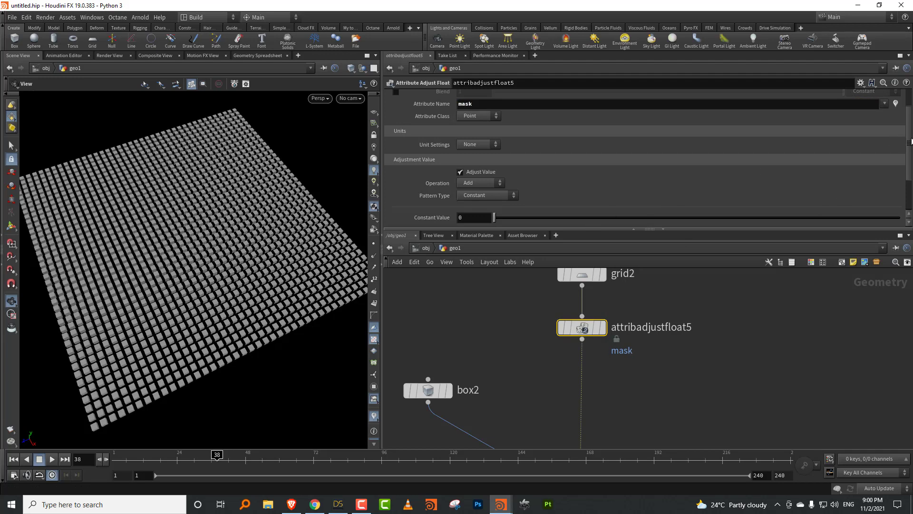
Set the mask adjustment's operation to Set Always and its pattern type to Noise
{"action": "left_click_drag", "start_coordinate": [909, 142], "coordinate": [900, 179]}
{"action": "left_click", "coordinate": [485, 130]}
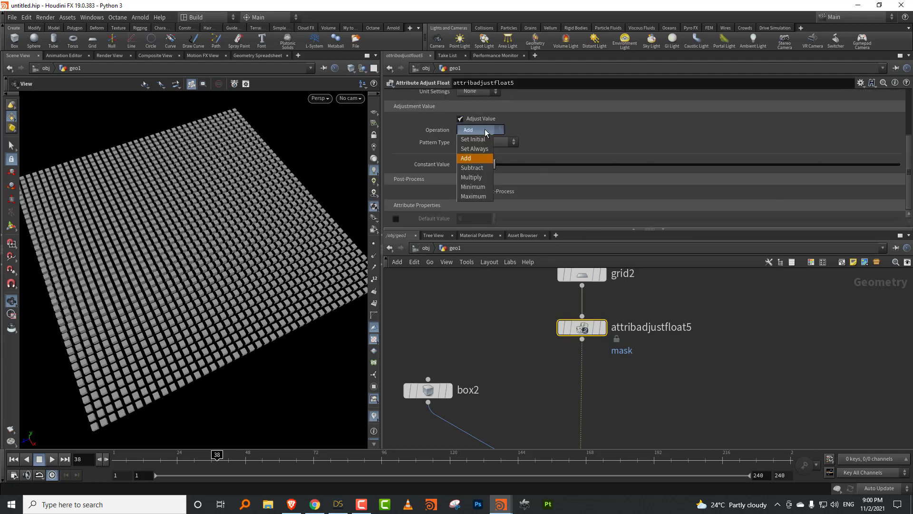
{"action": "left_click", "coordinate": [484, 149]}
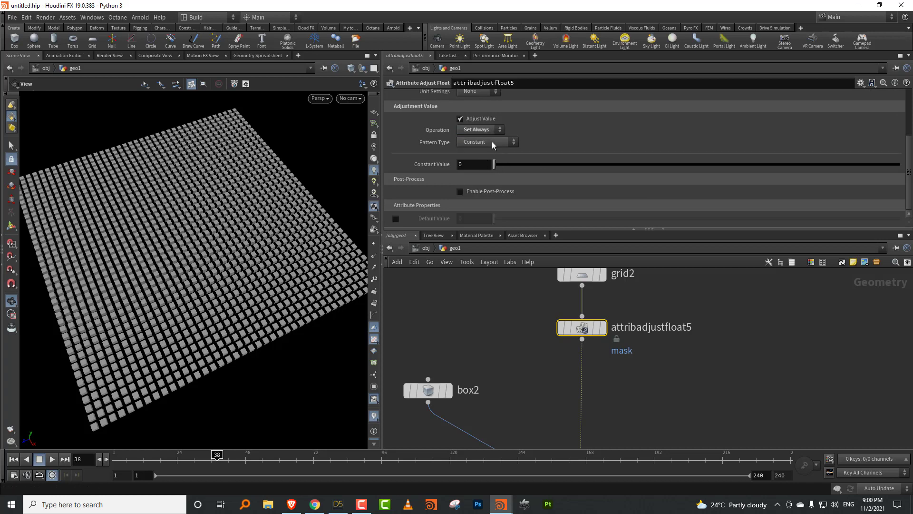
{"action": "left_click", "coordinate": [491, 142]}
{"action": "left_click", "coordinate": [489, 173]}
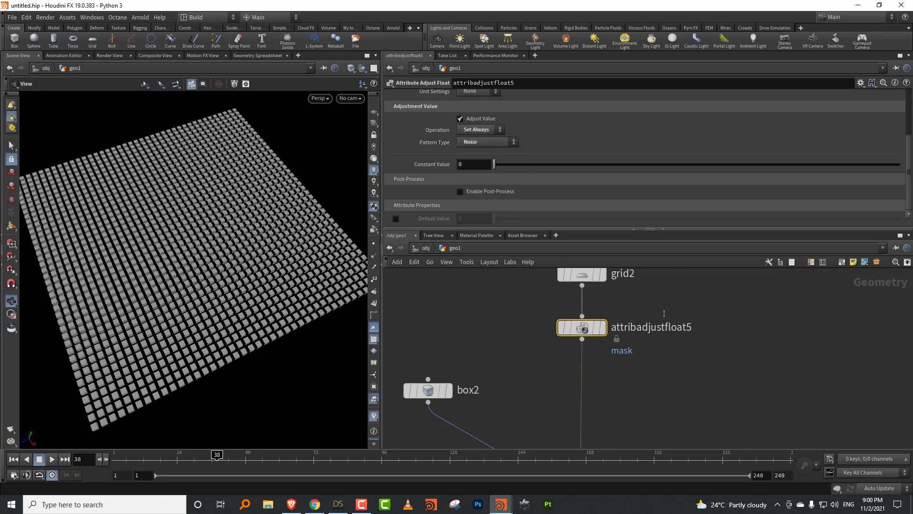
Turn on visualization of the mask point attribute from the adjustment node's info
{"action": "middle_click", "coordinate": [580, 329]}
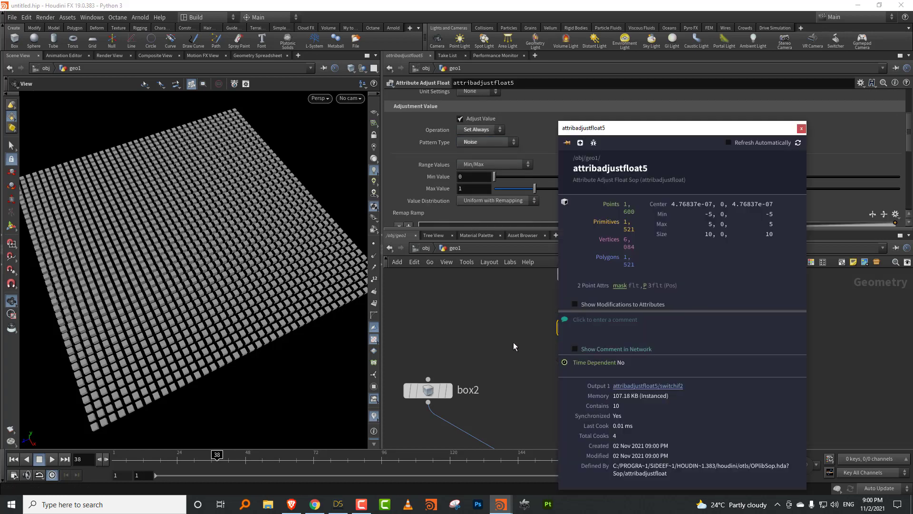
{"action": "left_click", "coordinate": [619, 286]}
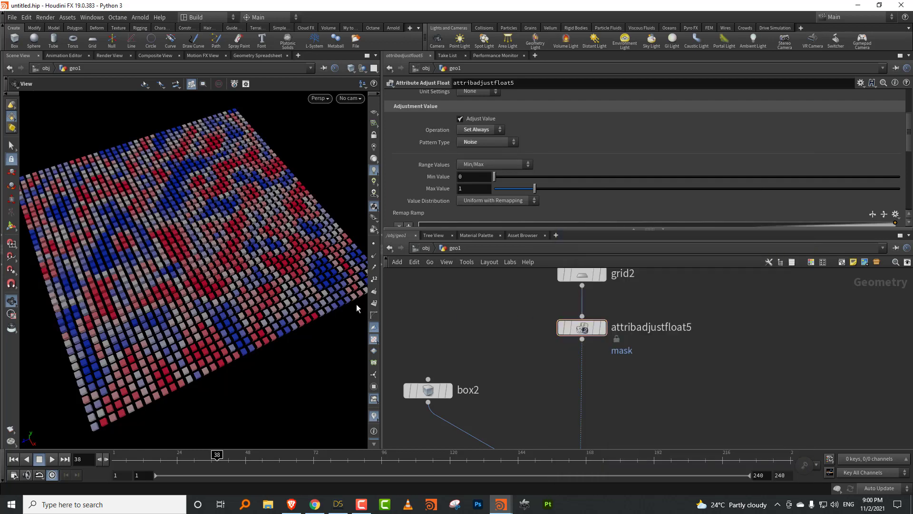
{"action": "left_click_drag", "start_coordinate": [176, 245], "coordinate": [175, 248]}
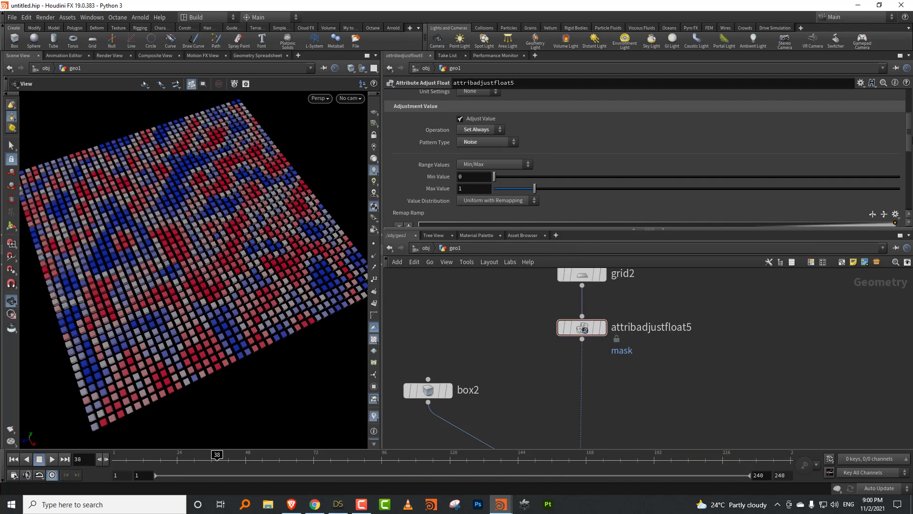
Set the mask noise pattern's element size to 3.03
{"action": "scroll", "coordinate": [910, 145], "scroll_direction": "down", "scroll_amount": 5}
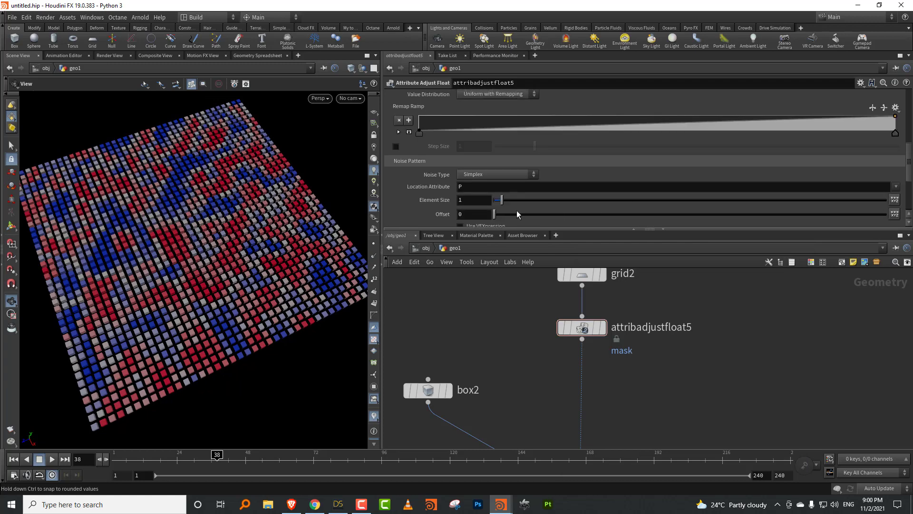
{"action": "left_click_drag", "start_coordinate": [506, 203], "coordinate": [541, 170]}
{"action": "left_click", "coordinate": [582, 297]}
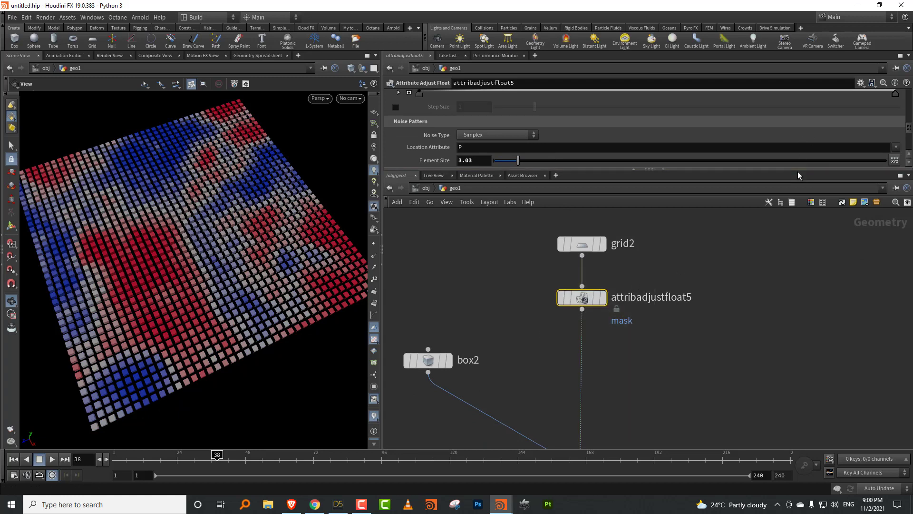
{"action": "left_click_drag", "start_coordinate": [800, 170], "coordinate": [803, 222]}
{"action": "scroll", "coordinate": [910, 141], "scroll_direction": "up", "scroll_amount": 2}
{"action": "scroll", "coordinate": [567, 165], "scroll_direction": "up", "scroll_amount": 4}
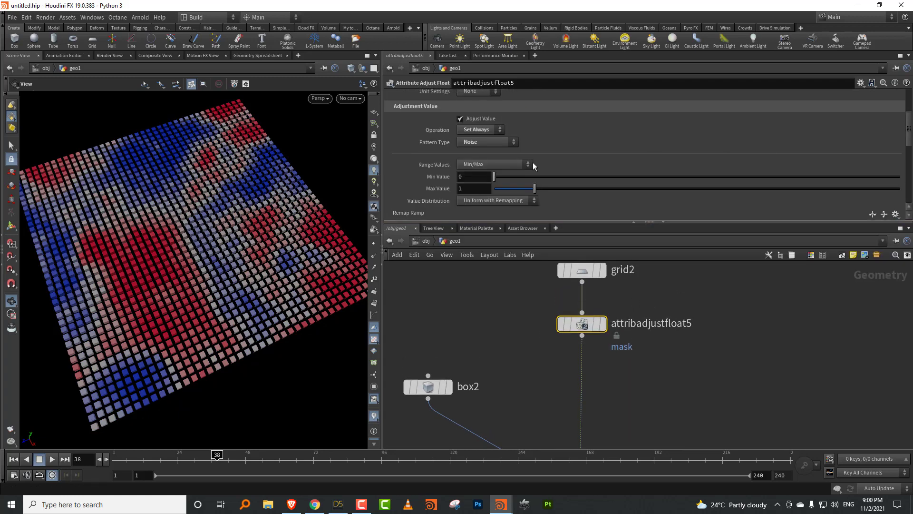
{"action": "left_click", "coordinate": [501, 141]}
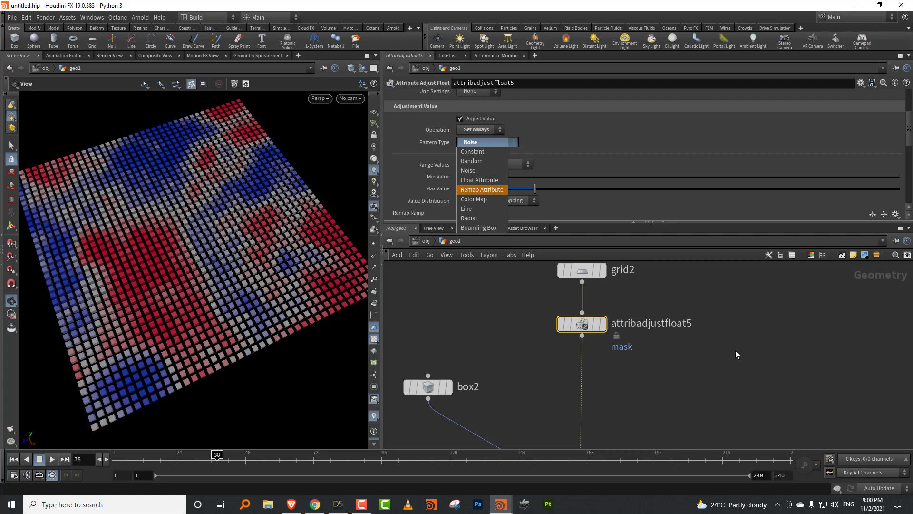
{"action": "left_click", "coordinate": [671, 399]}
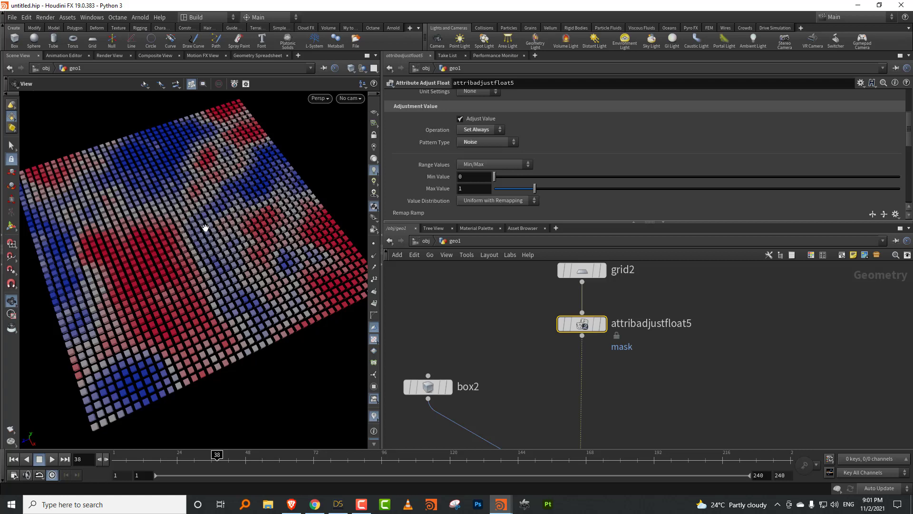
Insert a second Attribute Adjust Float node into the grid chain, directly below the mask adjustment
{"action": "left_click", "coordinate": [655, 376]}
{"action": "key", "text": "Tab"}
{"action": "type", "text": "flo"}
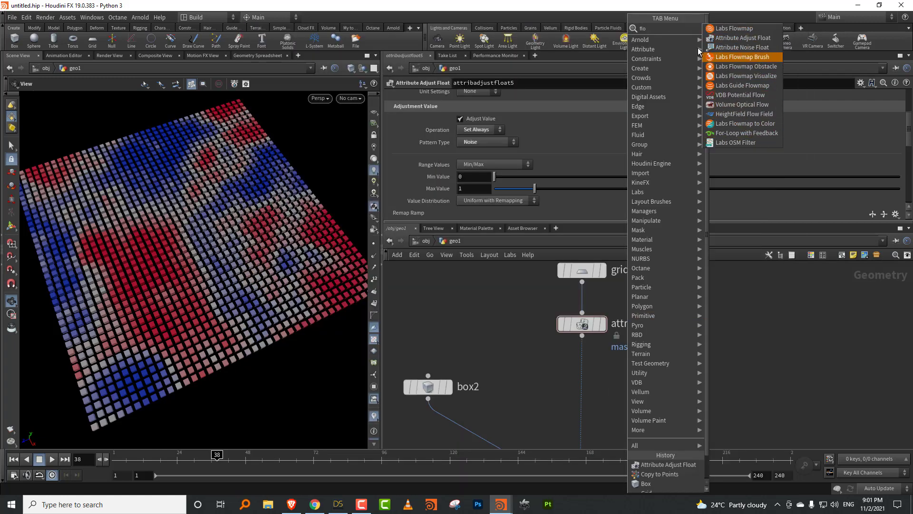
{"action": "left_click", "coordinate": [668, 464]}
{"action": "left_click", "coordinate": [583, 374]}
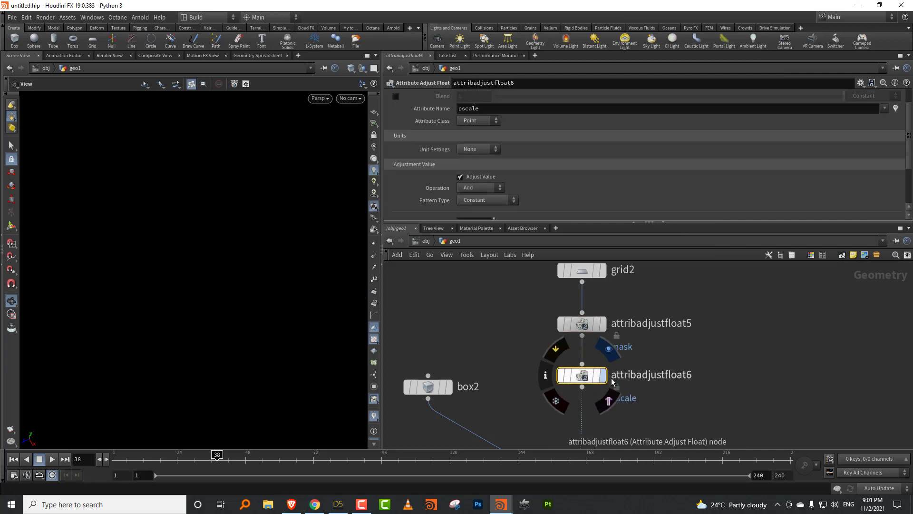
Set the pscale adjustment's operation to Set Always and its pattern type to Remap Attribute
{"action": "left_click", "coordinate": [479, 187]}
{"action": "left_click", "coordinate": [475, 209]}
{"action": "left_click", "coordinate": [484, 201]}
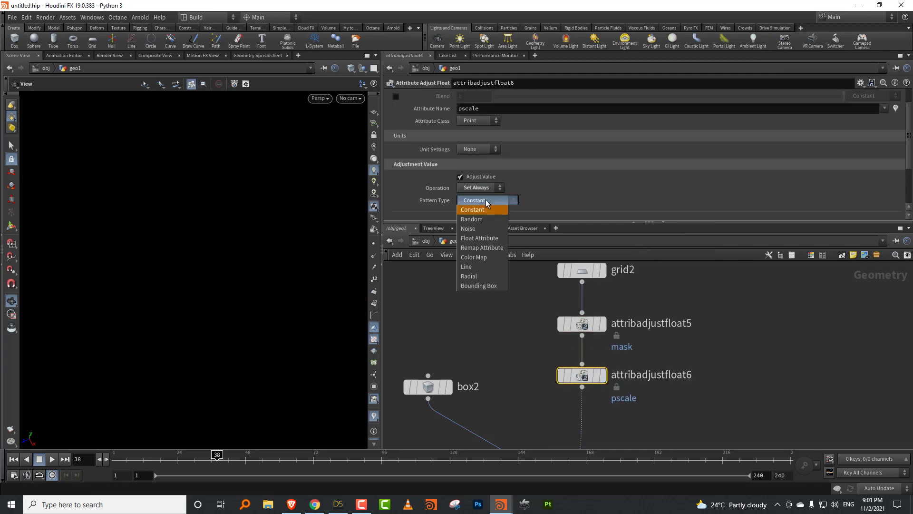
{"action": "left_click", "coordinate": [482, 248]}
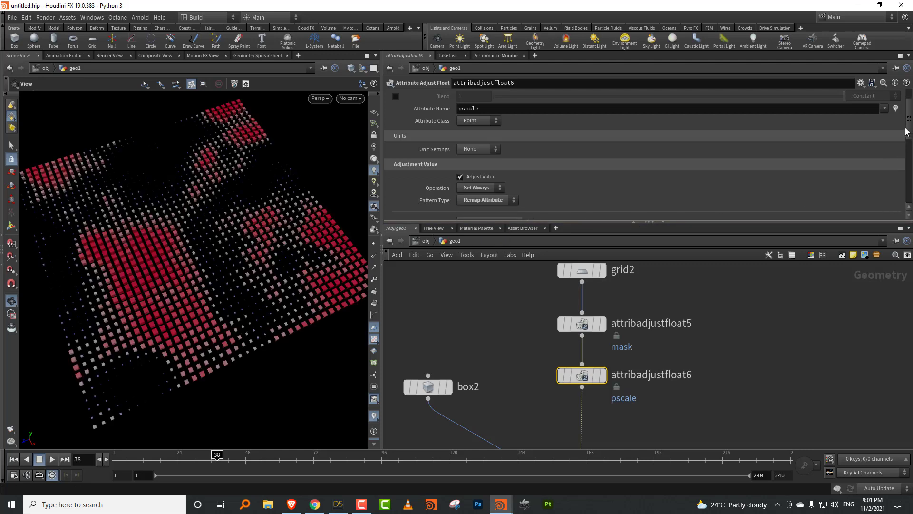
Set the pscale remap range to a minimum of 0.6 and a maximum of 1.2, with the parameter area enlarged
{"action": "left_click_drag", "start_coordinate": [906, 132], "coordinate": [907, 175]}
{"action": "left_click", "coordinate": [583, 323]}
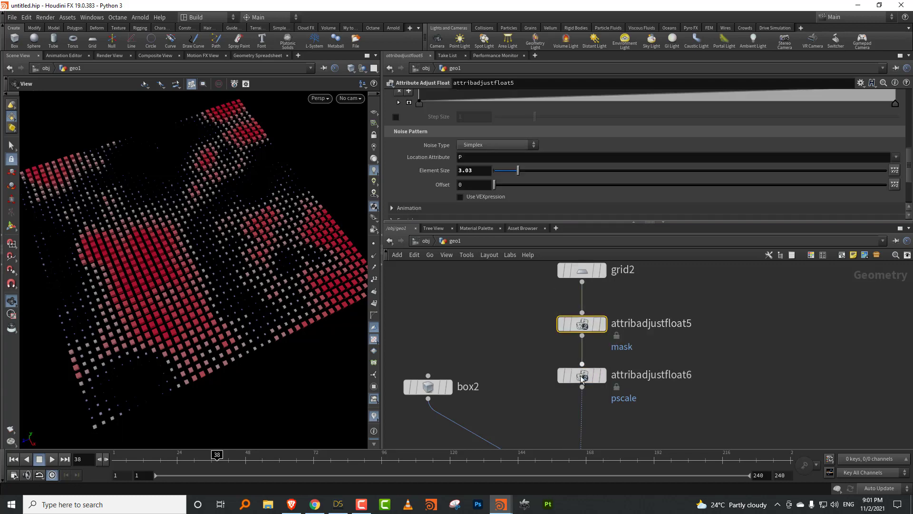
{"action": "left_click", "coordinate": [584, 377]}
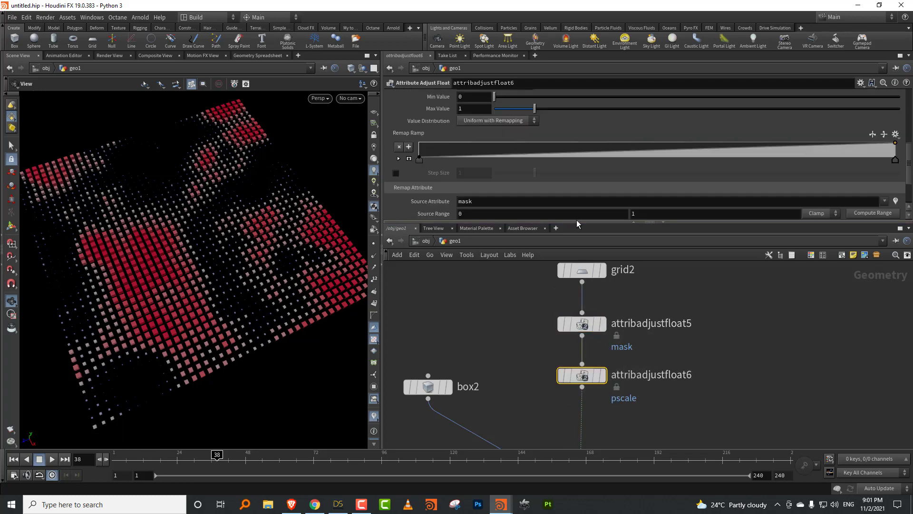
{"action": "left_click_drag", "start_coordinate": [577, 221], "coordinate": [580, 290]}
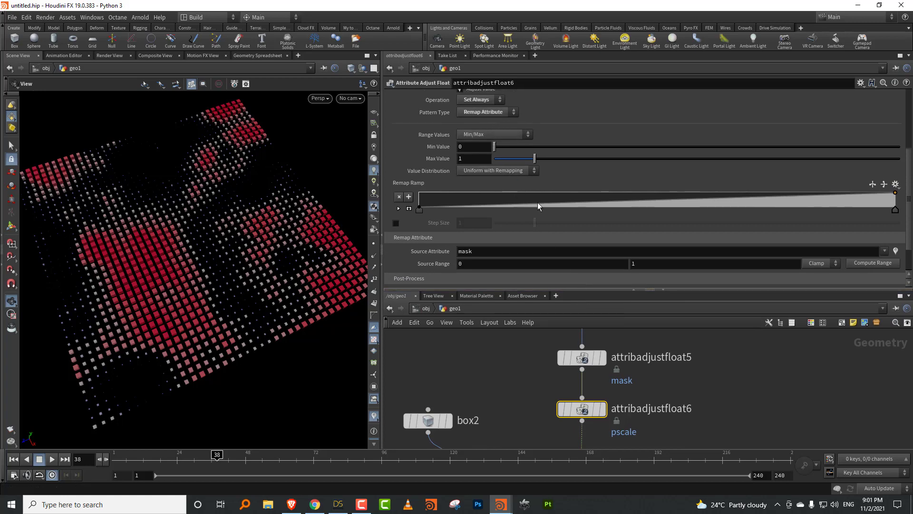
{"action": "mouse_move", "coordinate": [535, 158]}
{"action": "left_mouse_down"}
{"action": "mouse_move", "coordinate": [509, 147]}
{"action": "mouse_move", "coordinate": [542, 158]}
{"action": "mouse_move", "coordinate": [519, 150]}
{"action": "left_mouse_up"}
Steepen the pscale remap ramp with a zero point about one third along and a full-value point about 60% along
{"action": "left_click_drag", "start_coordinate": [607, 204], "coordinate": [603, 211]}
{"action": "left_click_drag", "start_coordinate": [665, 202], "coordinate": [722, 209]}
{"action": "left_click_drag", "start_coordinate": [604, 209], "coordinate": [579, 210]}
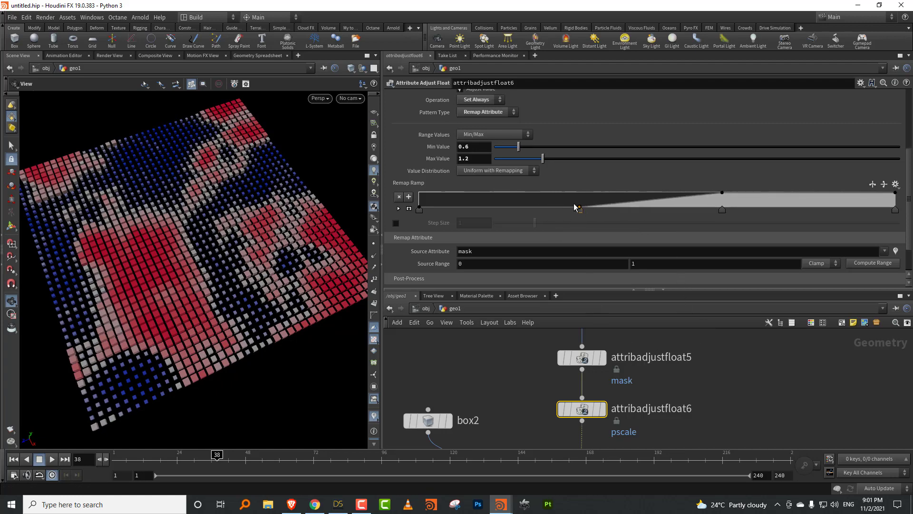
{"action": "left_click_drag", "start_coordinate": [722, 209], "coordinate": [711, 210]}
Try the Float Attribute pattern for pscale with mask as adjustment attribute and scale 0.9, and return to Remap Attribute
{"action": "left_click", "coordinate": [483, 112]}
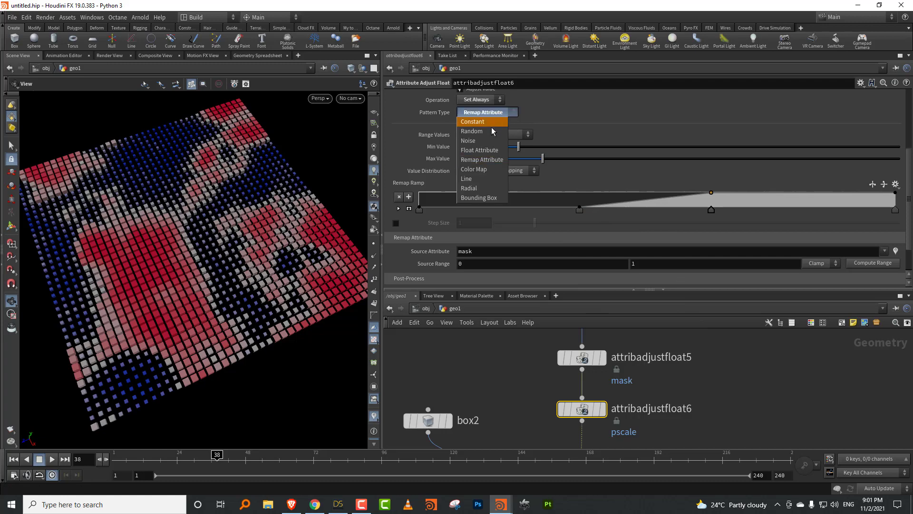
{"action": "left_click", "coordinate": [492, 150]}
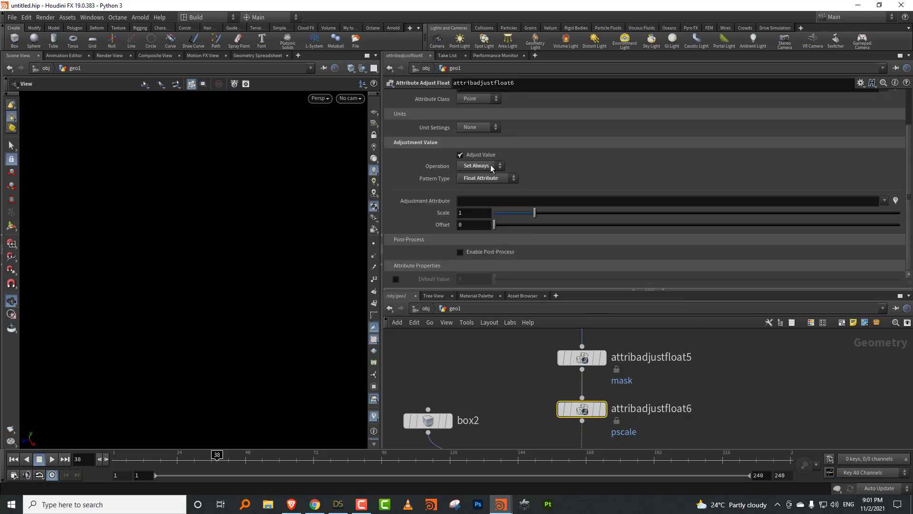
{"action": "left_click", "coordinate": [885, 200]}
{"action": "left_click", "coordinate": [890, 209]}
{"action": "left_click_drag", "start_coordinate": [534, 213], "coordinate": [531, 221]}
{"action": "left_click", "coordinate": [503, 180]}
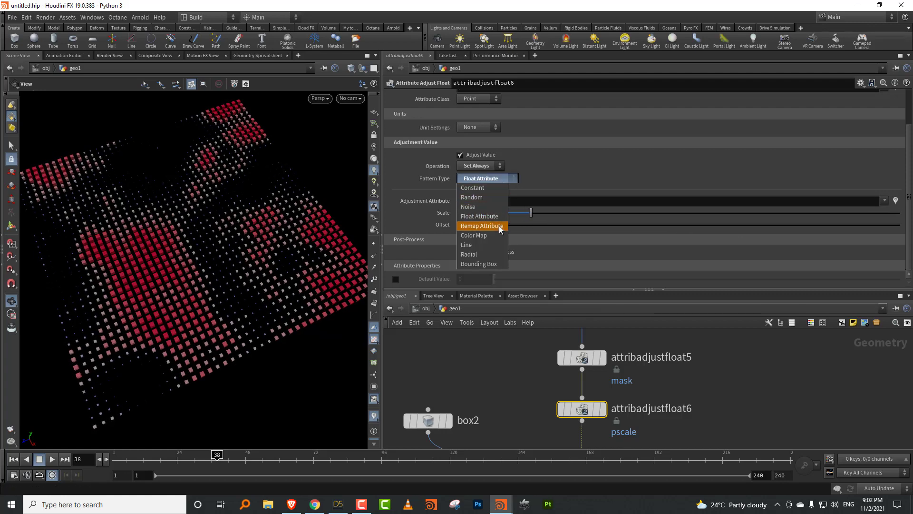
{"action": "left_click", "coordinate": [501, 230]}
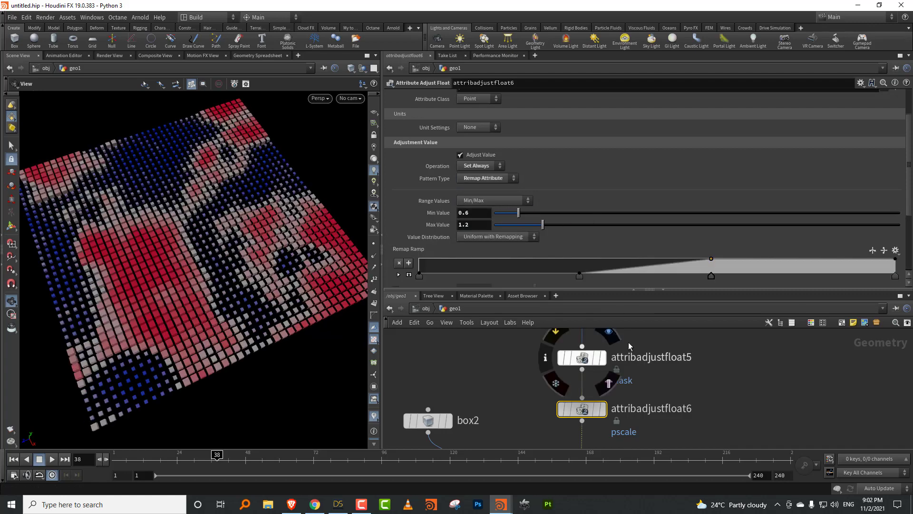
Try the Color Map pattern for pscale, and try Float Attribute with a larger scale
{"action": "left_click", "coordinate": [480, 180]}
{"action": "left_click", "coordinate": [489, 235]}
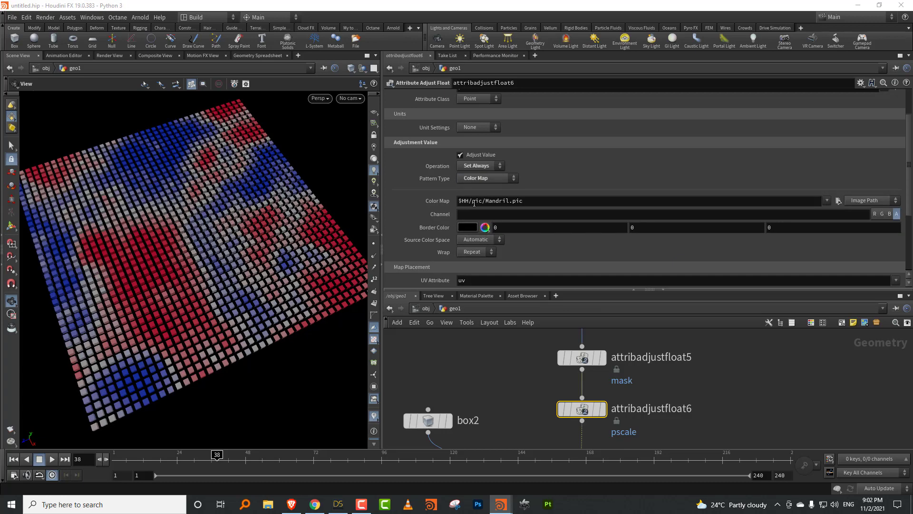
{"action": "left_click", "coordinate": [601, 364]}
{"action": "left_click", "coordinate": [487, 180]}
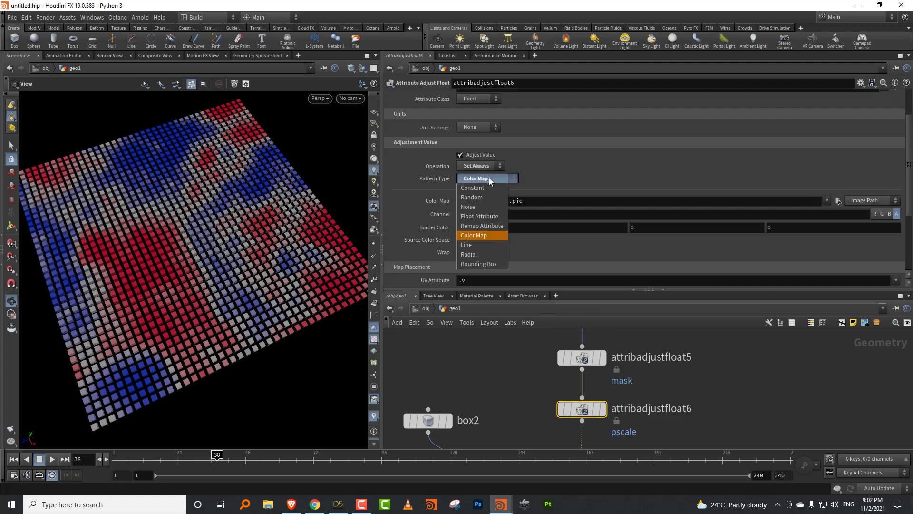
{"action": "left_click", "coordinate": [492, 216]}
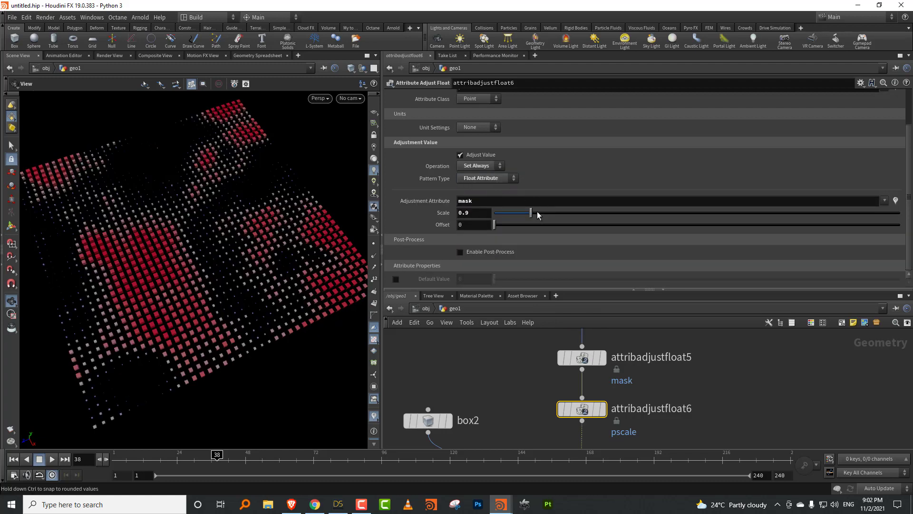
{"action": "left_click_drag", "start_coordinate": [531, 212], "coordinate": [544, 212]}
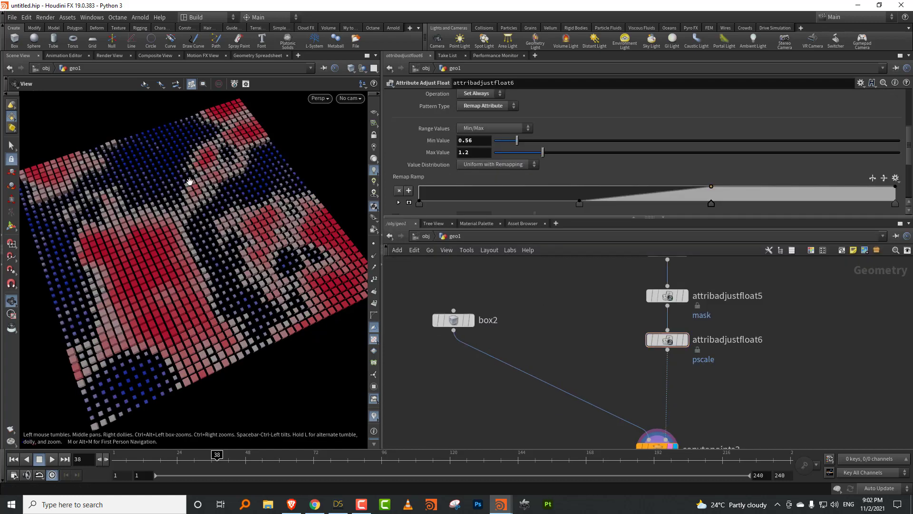
Add a Sphere node to the network near the box node
{"action": "left_click", "coordinate": [441, 352]}
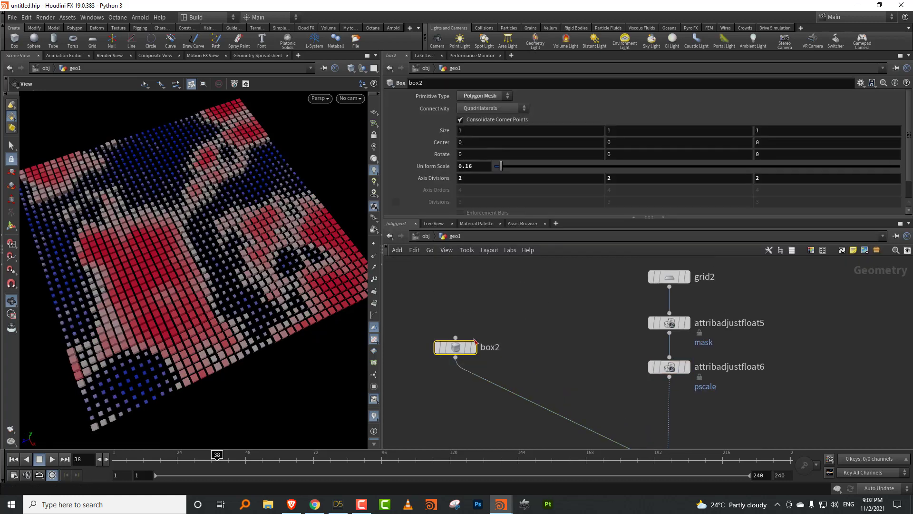
{"action": "key", "text": "Tab"}
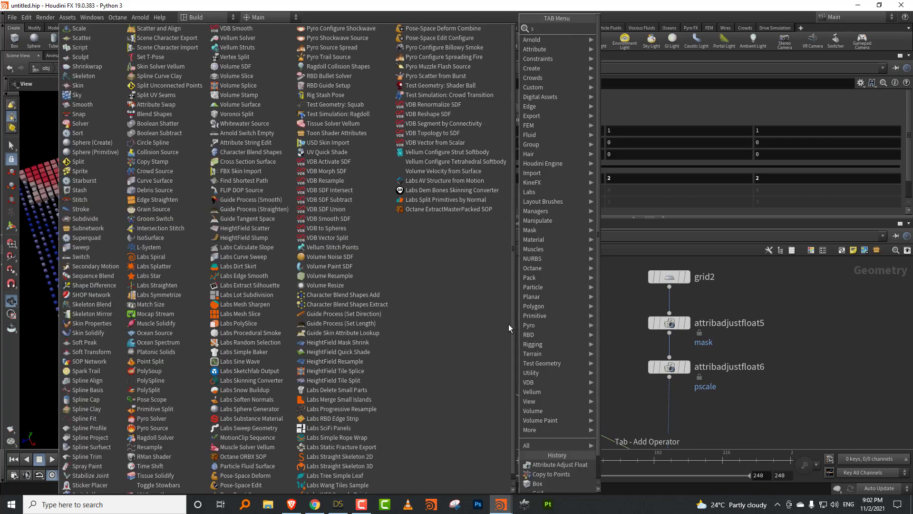
{"action": "type", "text": "sph"}
{"action": "left_click", "coordinate": [633, 29]}
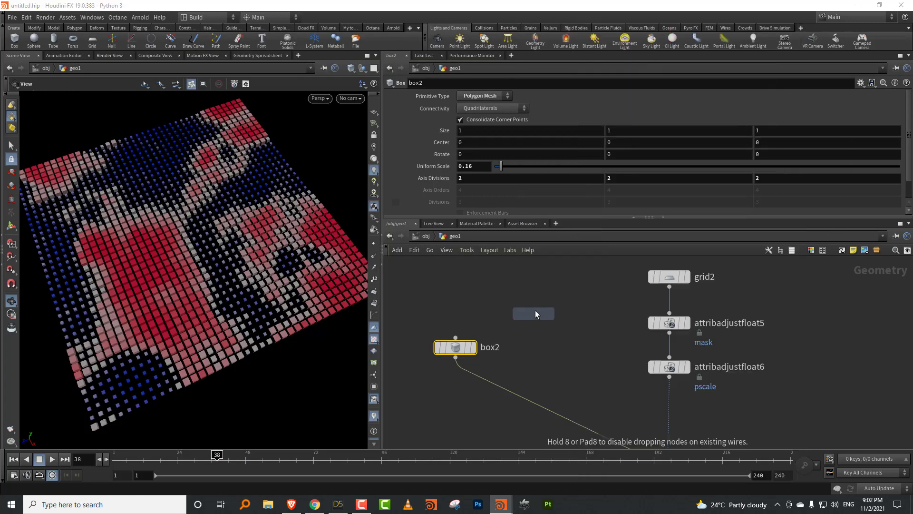
{"action": "left_click", "coordinate": [535, 310]}
Add a Platonic Solids node between the sphere node and the grid chain
{"action": "key", "text": "Tab"}
{"action": "type", "text": "t"}
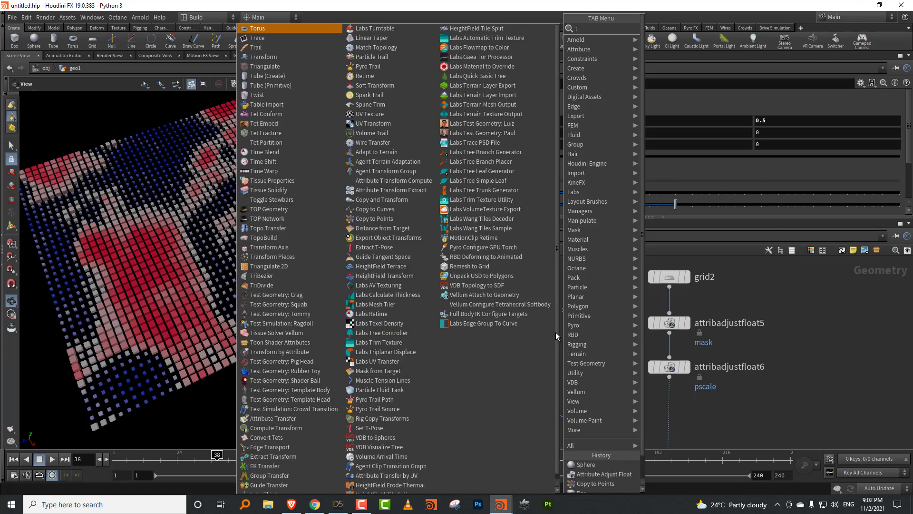
{"action": "type", "text": "ur"}
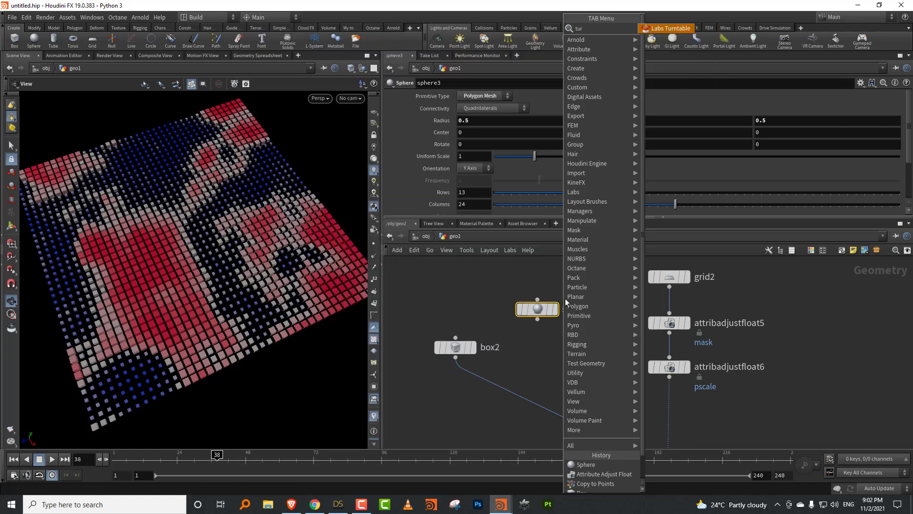
{"action": "key", "text": "BackSpace"}
{"action": "key", "text": "BackSpace"}
{"action": "key", "text": "BackSpace"}
{"action": "type", "text": "plat"}
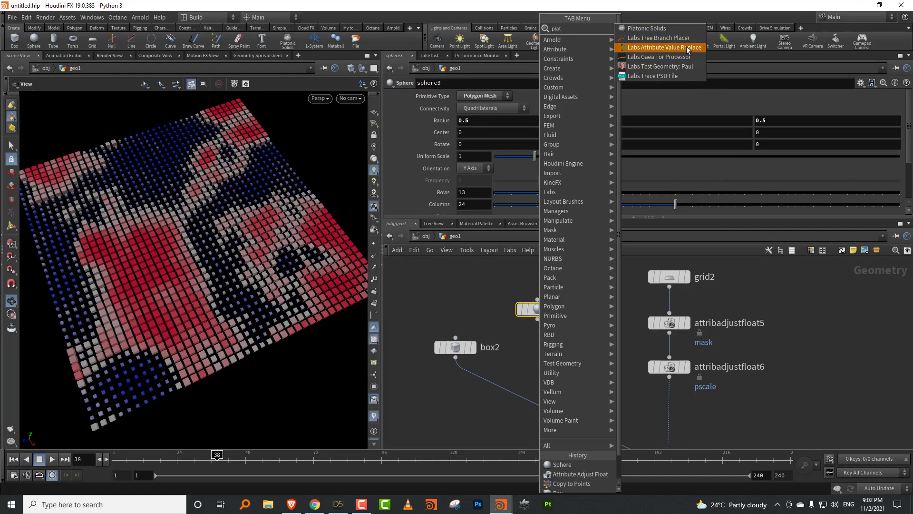
{"action": "left_click", "coordinate": [647, 28]}
{"action": "left_click", "coordinate": [594, 346]}
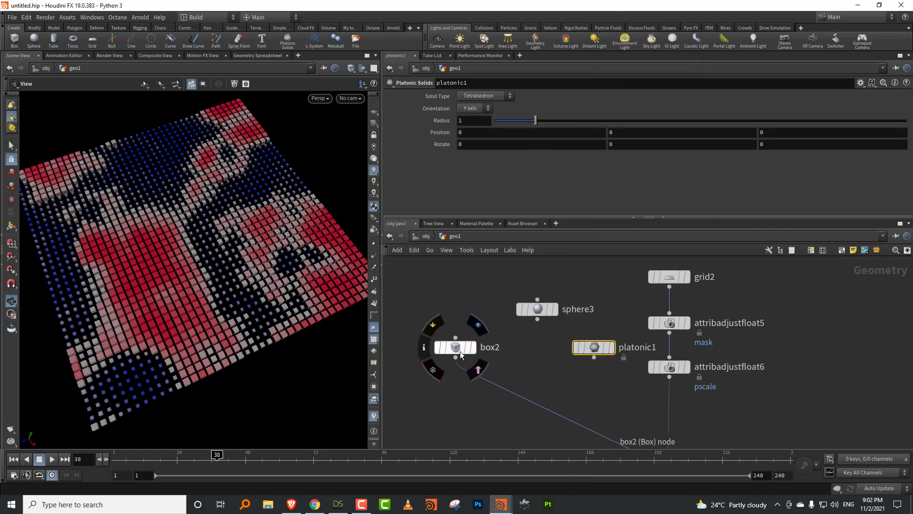
Arrange the sphere and platonic nodes in a row beside the box node and enlarge the network area
{"action": "left_click_drag", "start_coordinate": [539, 311], "coordinate": [497, 318]}
{"action": "left_click_drag", "start_coordinate": [594, 347], "coordinate": [583, 323]}
{"action": "scroll", "coordinate": [561, 328], "scroll_direction": "down", "scroll_amount": 3}
{"action": "middle_click_drag", "start_coordinate": [511, 359], "coordinate": [515, 324]}
{"action": "left_click_drag", "start_coordinate": [629, 385], "coordinate": [628, 391]}
{"action": "scroll", "coordinate": [578, 331], "scroll_direction": "up", "scroll_amount": 2}
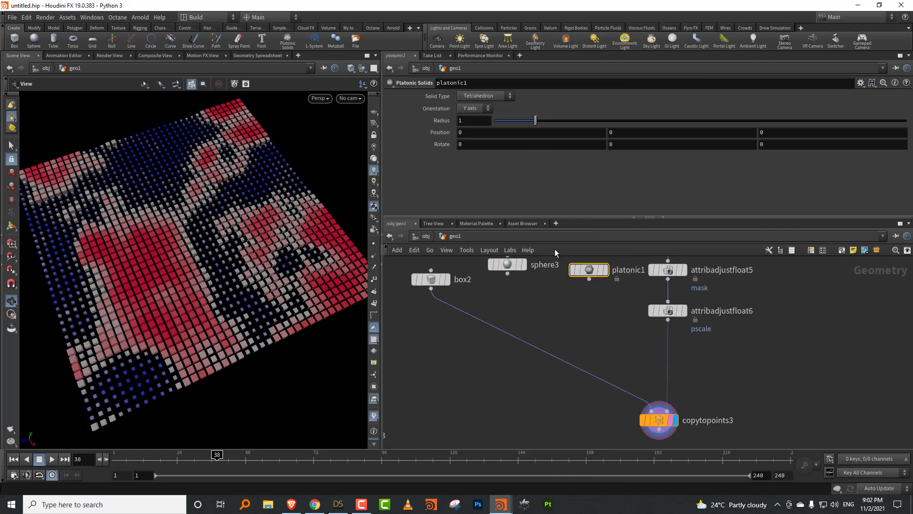
{"action": "left_click_drag", "start_coordinate": [567, 217], "coordinate": [566, 184]}
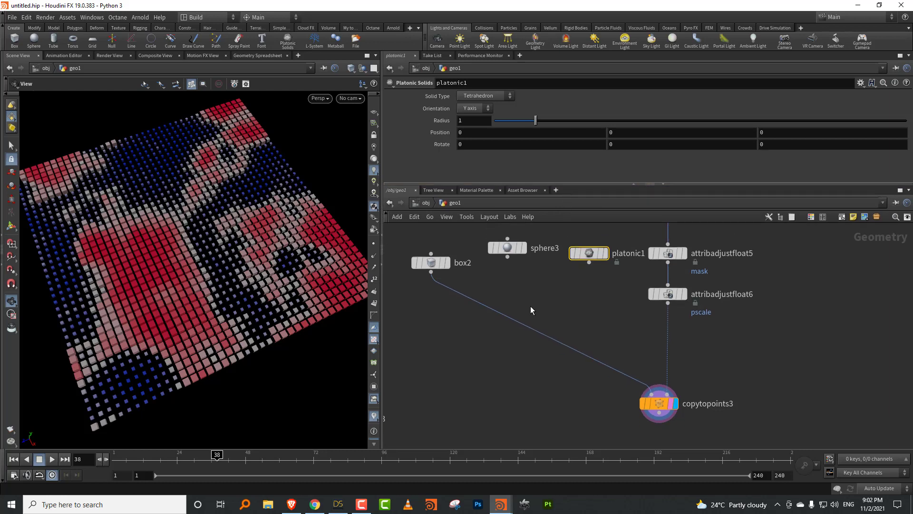
{"action": "middle_click_drag", "start_coordinate": [523, 270], "coordinate": [541, 313]}
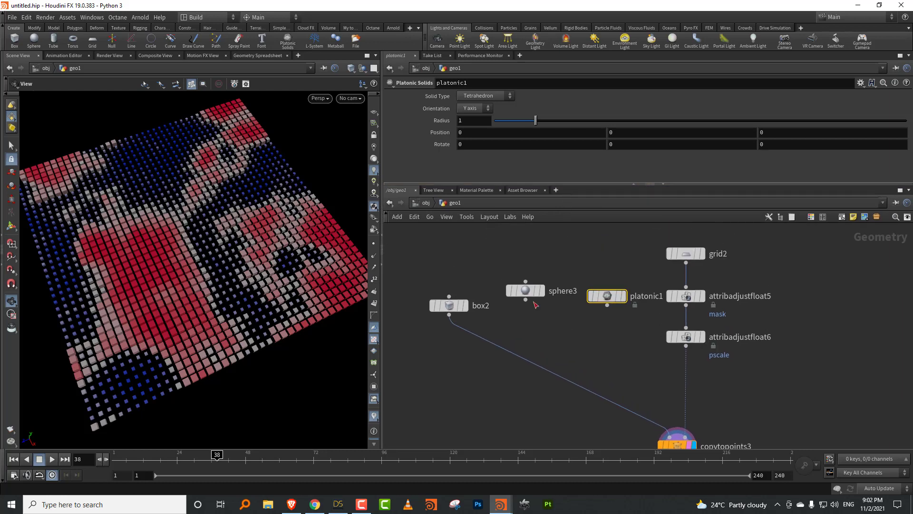
{"action": "left_click_drag", "start_coordinate": [527, 290], "coordinate": [527, 296]}
{"action": "left_click_drag", "start_coordinate": [608, 298], "coordinate": [606, 291]}
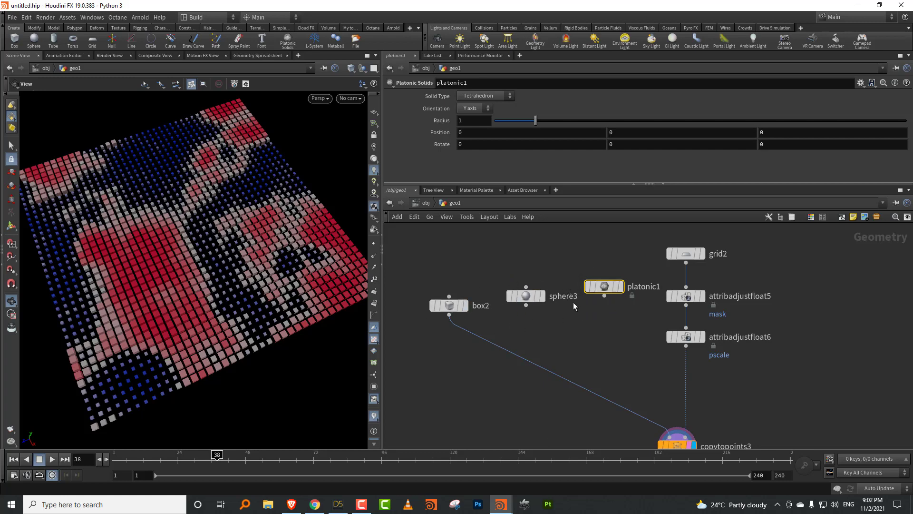
Insert a Pack node on the connection between the box and the Copy to Points node
{"action": "left_click", "coordinate": [667, 443]}
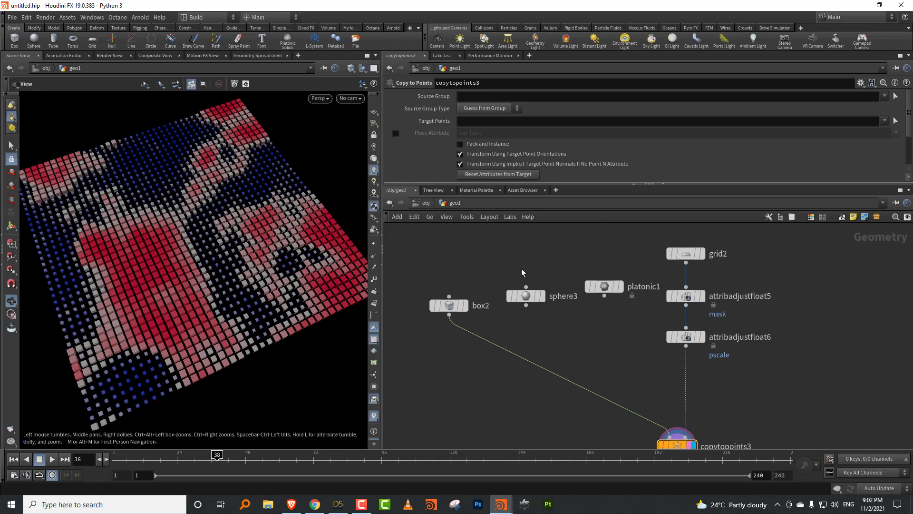
{"action": "key", "text": "Tab"}
{"action": "type", "text": "pack"}
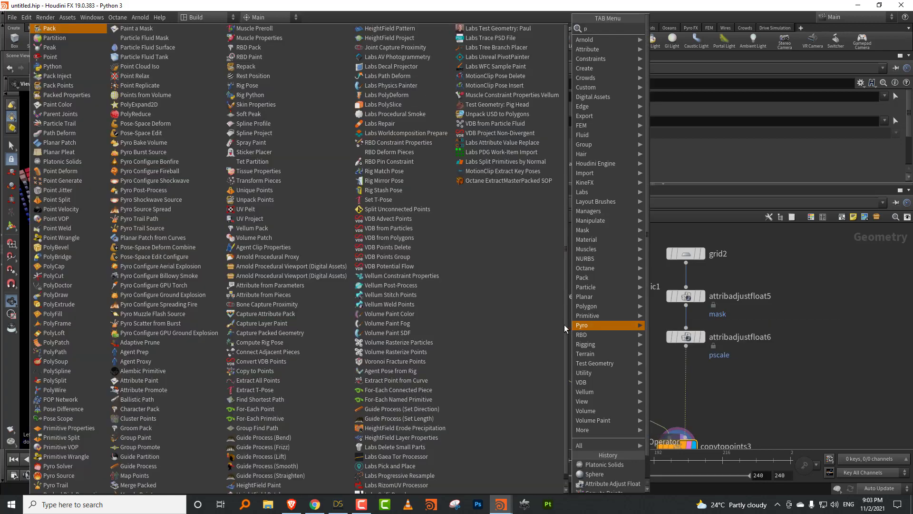
{"action": "left_click", "coordinate": [666, 27]}
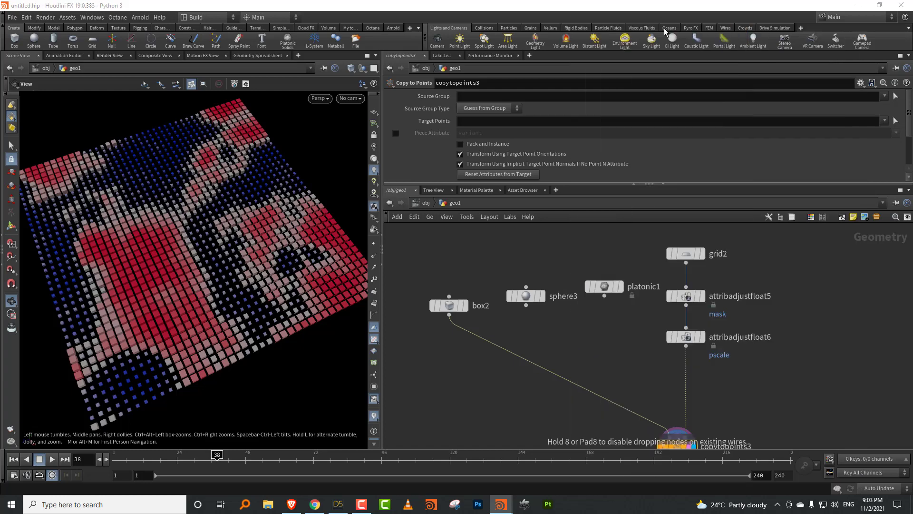
{"action": "left_click", "coordinate": [492, 336]}
Duplicate the Pack node twice and connect one copy to the sphere and the other to the platonic solid
{"action": "key", "text": "ctrl+c"}
{"action": "key", "text": "ctrl+v"}
{"action": "left_click", "coordinate": [526, 305]}
{"action": "left_click", "coordinate": [582, 341]}
{"action": "key", "text": "ctrl+c"}
{"action": "key", "text": "ctrl+v"}
{"action": "left_click", "coordinate": [624, 339]}
{"action": "left_click", "coordinate": [605, 296]}
{"action": "left_click_drag", "start_coordinate": [584, 350], "coordinate": [566, 345]}
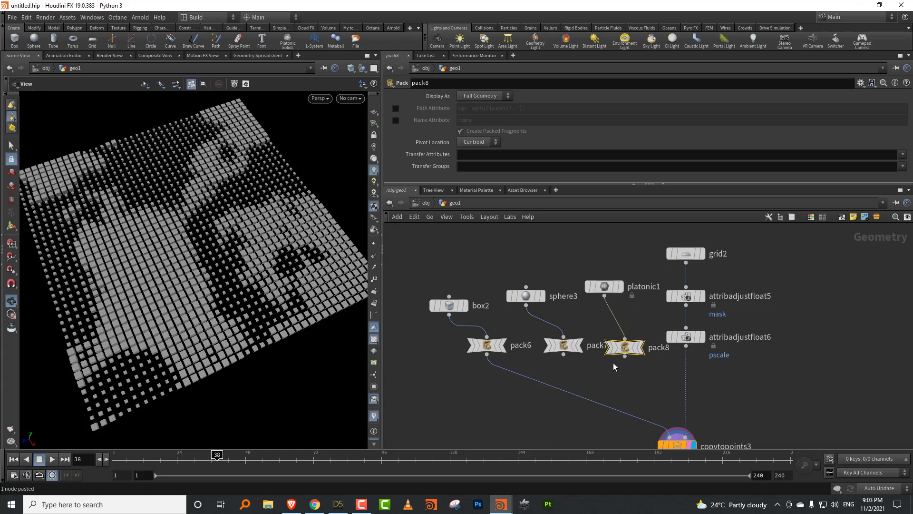
Insert a Merge node before Copy to Points and connect all three Pack nodes to it
{"action": "middle_click_drag", "start_coordinate": [599, 385], "coordinate": [555, 333]}
{"action": "key", "text": "Tab"}
{"action": "type", "text": "mer"}
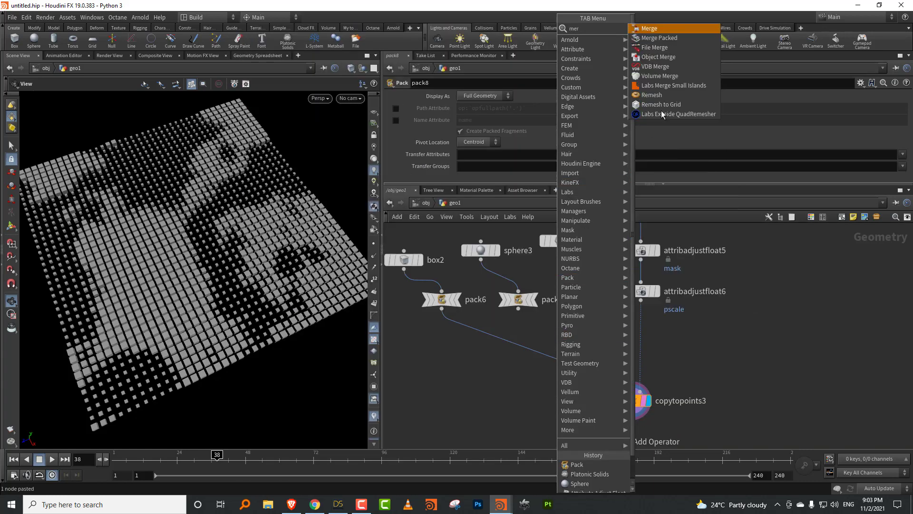
{"action": "left_click", "coordinate": [649, 29]}
{"action": "left_click", "coordinate": [500, 366]}
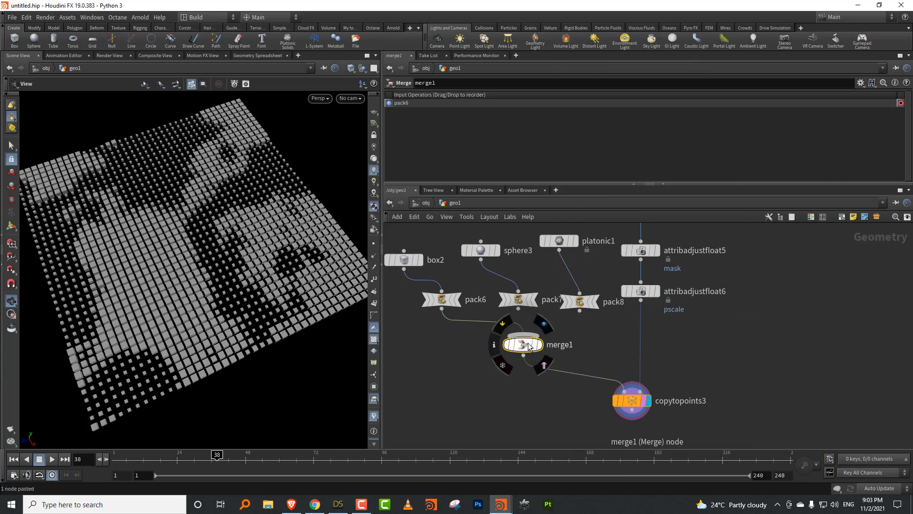
{"action": "left_click_drag", "start_coordinate": [517, 309], "coordinate": [500, 366]}
{"action": "left_click_drag", "start_coordinate": [544, 338], "coordinate": [500, 364]}
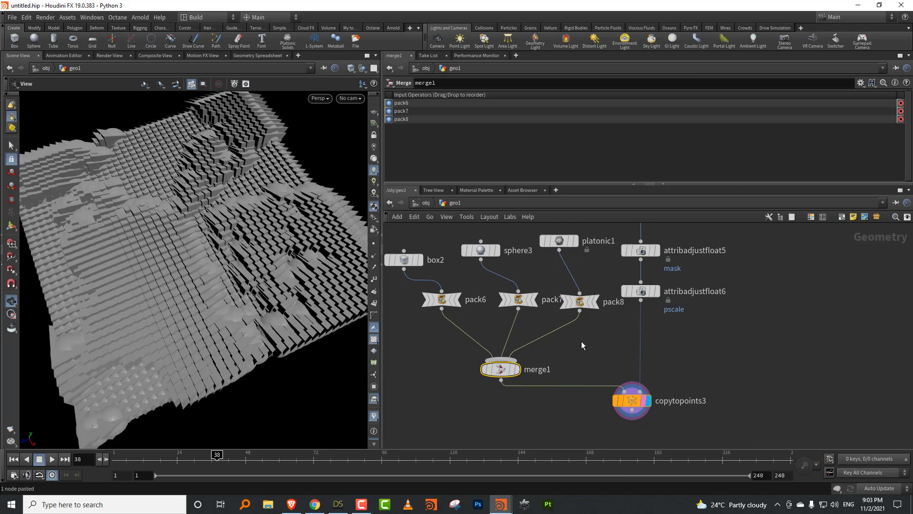
Reduce the uniform scale of the sphere feeding the second Pack node to 0.29
{"action": "mouse_move", "coordinate": [284, 276]}
{"action": "left_mouse_down"}
{"action": "mouse_move", "coordinate": [297, 275]}
{"action": "mouse_move", "coordinate": [269, 285]}
{"action": "left_mouse_up"}
{"action": "right_click_drag", "start_coordinate": [269, 285], "coordinate": [355, 290]}
{"action": "left_click", "coordinate": [481, 249]}
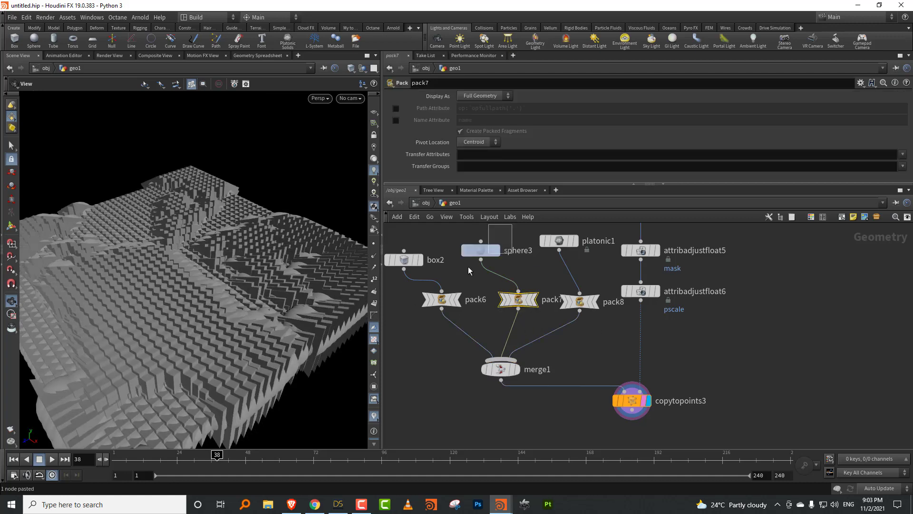
{"action": "left_click_drag", "start_coordinate": [533, 157], "coordinate": [506, 161]}
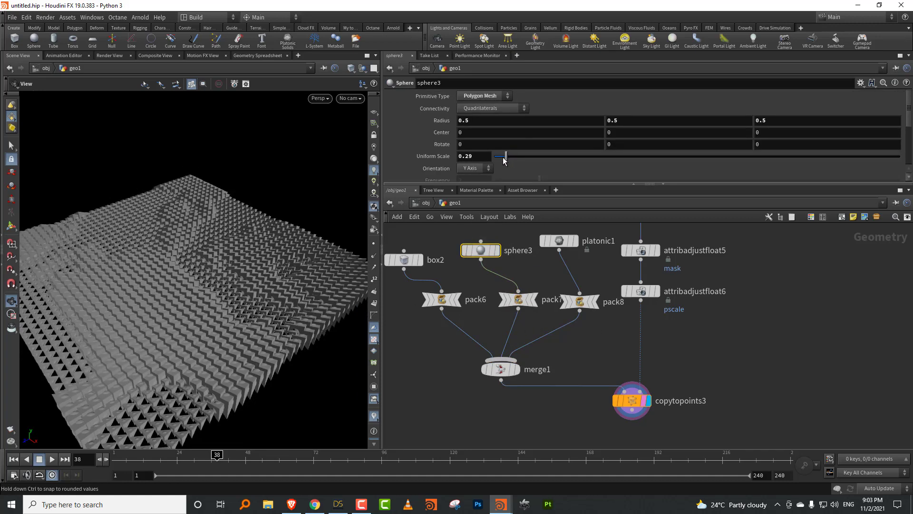
{"action": "left_click_drag", "start_coordinate": [147, 300], "coordinate": [171, 333]}
Move the Copy to Points node lower and insert an Enumerate node between it and the Merge node
{"action": "middle_click_drag", "start_coordinate": [556, 348], "coordinate": [540, 311]}
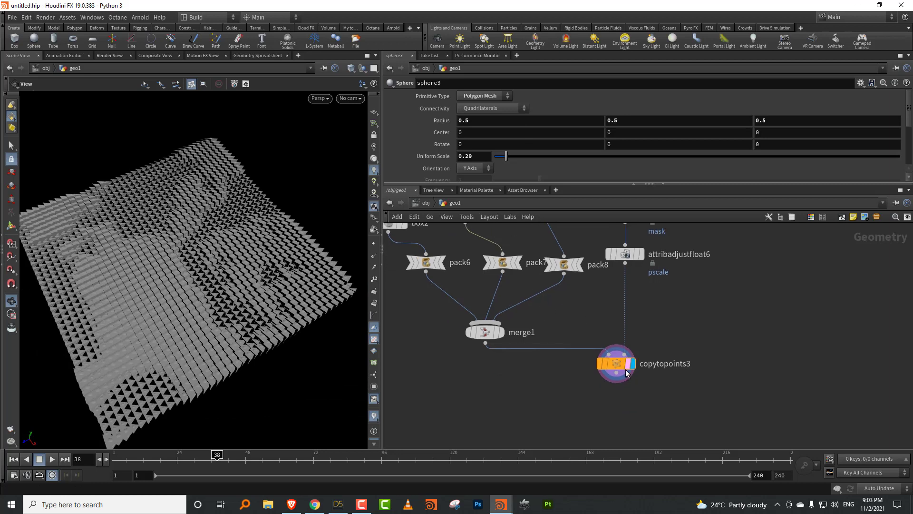
{"action": "left_click_drag", "start_coordinate": [621, 363], "coordinate": [617, 397]}
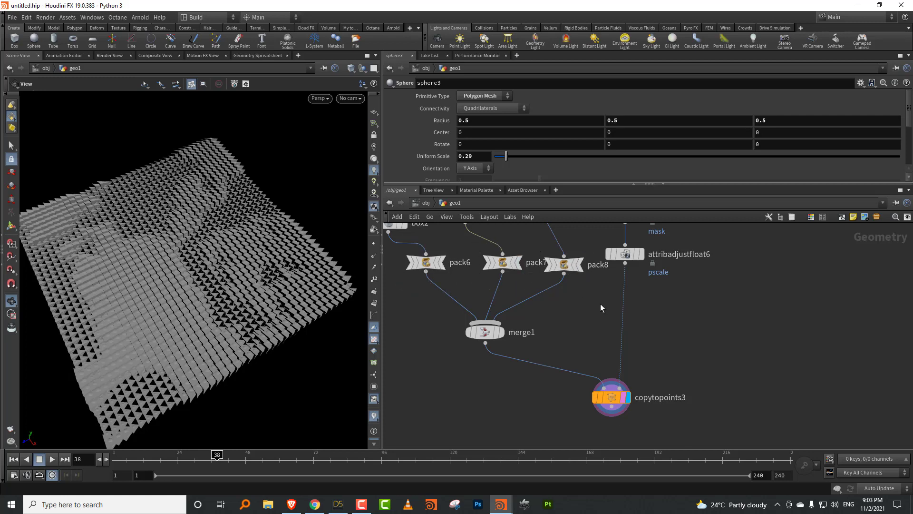
{"action": "middle_click_drag", "start_coordinate": [655, 281], "coordinate": [620, 317]}
{"action": "key", "text": "Tab"}
{"action": "type", "text": "enu"}
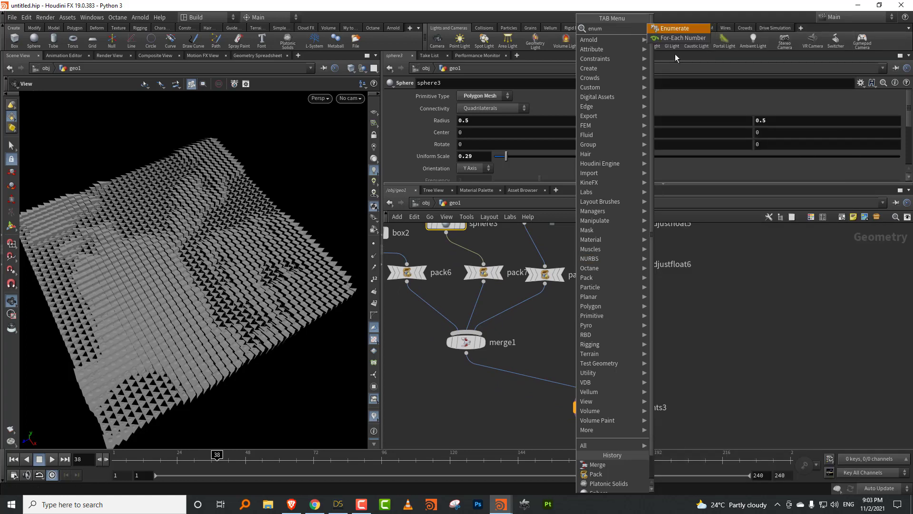
{"action": "left_click", "coordinate": [692, 29]}
{"action": "left_click", "coordinate": [522, 379]}
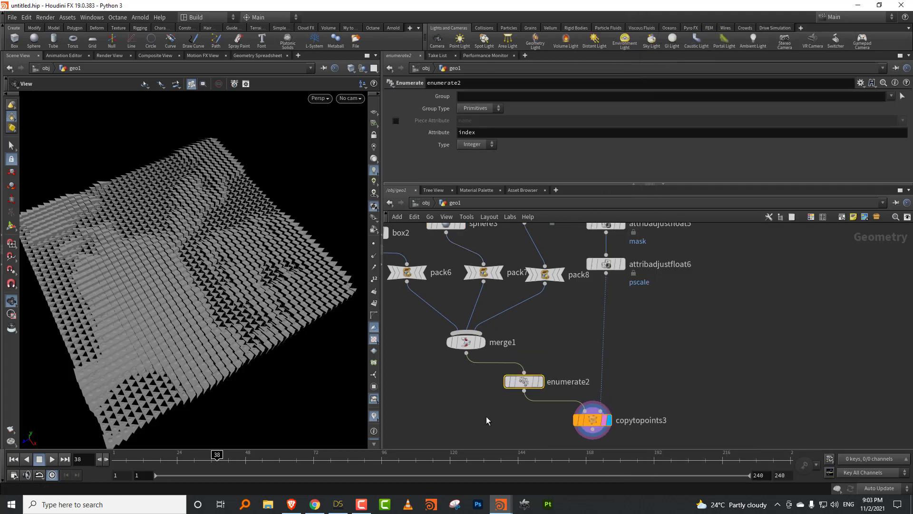
Set the Enumerate node's attribute name to variant
{"action": "left_click", "coordinate": [462, 132]}
{"action": "type", "text": "variant"}
{"action": "key", "text": "Return"}
{"action": "mouse_move", "coordinate": [421, 273]}
{"action": "middle_click_drag", "start_coordinate": [655, 339], "coordinate": [649, 306]}
{"action": "mouse_move", "coordinate": [517, 348]}
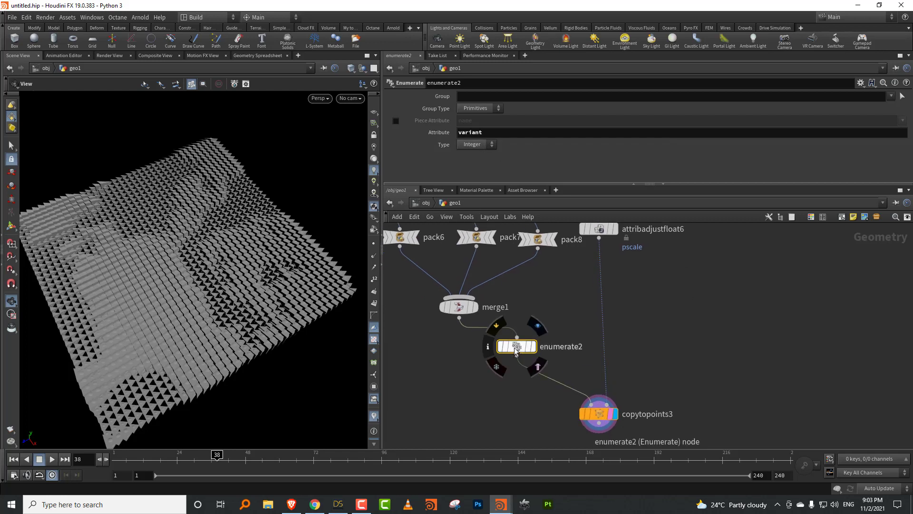
Widen the viewport area and display the Enumerate node's output
{"action": "middle_click_drag", "start_coordinate": [630, 309], "coordinate": [571, 344]}
{"action": "left_click_drag", "start_coordinate": [382, 135], "coordinate": [514, 176]}
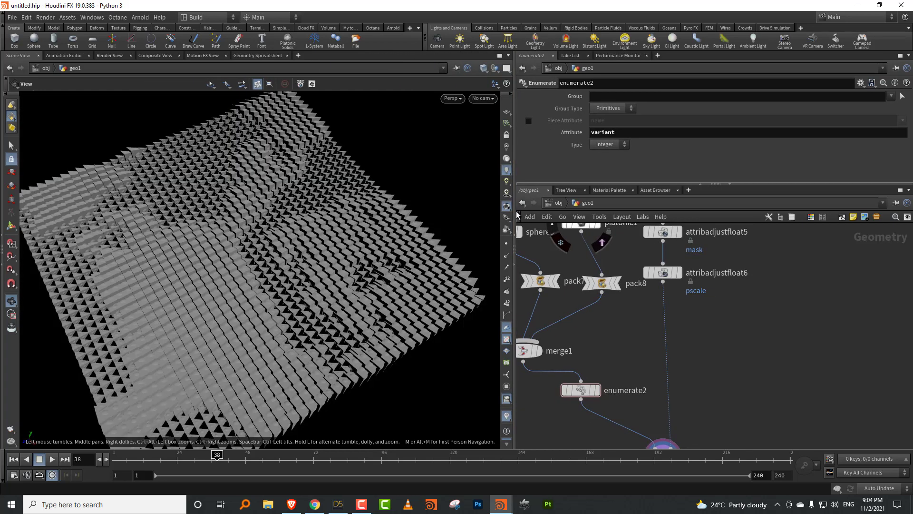
{"action": "left_click", "coordinate": [596, 390]}
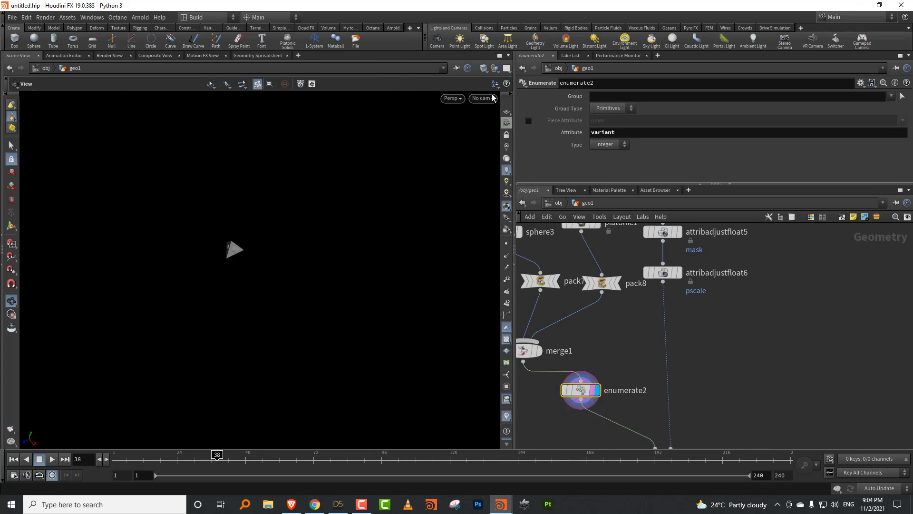
Split the viewport pane side by side and examine the Enumerate node's primitive attributes in a Geometry Spreadsheet
{"action": "left_click", "coordinate": [509, 56]}
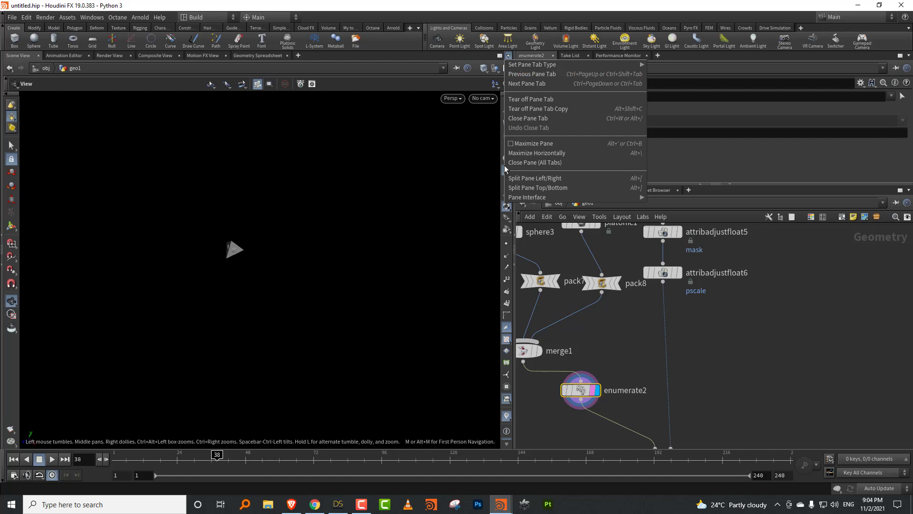
{"action": "left_click", "coordinate": [547, 178]}
{"action": "left_click", "coordinate": [280, 57]}
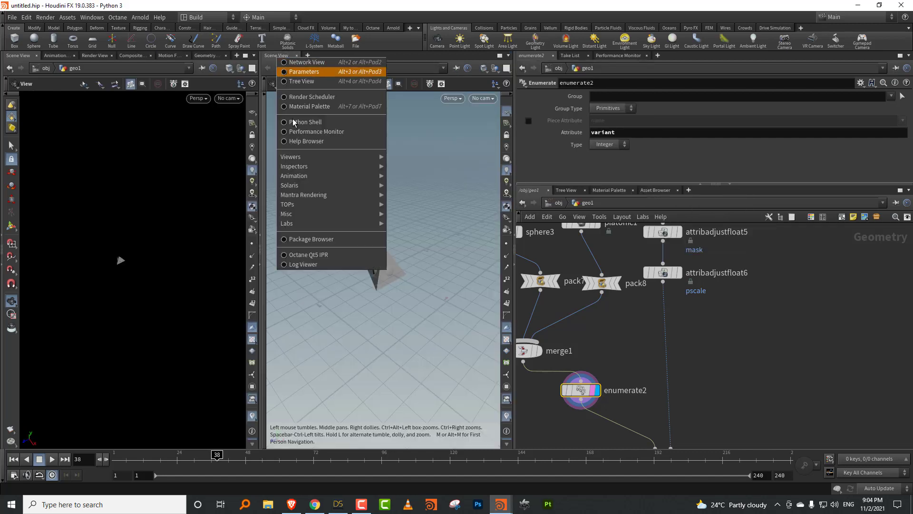
{"action": "left_click", "coordinate": [410, 167]}
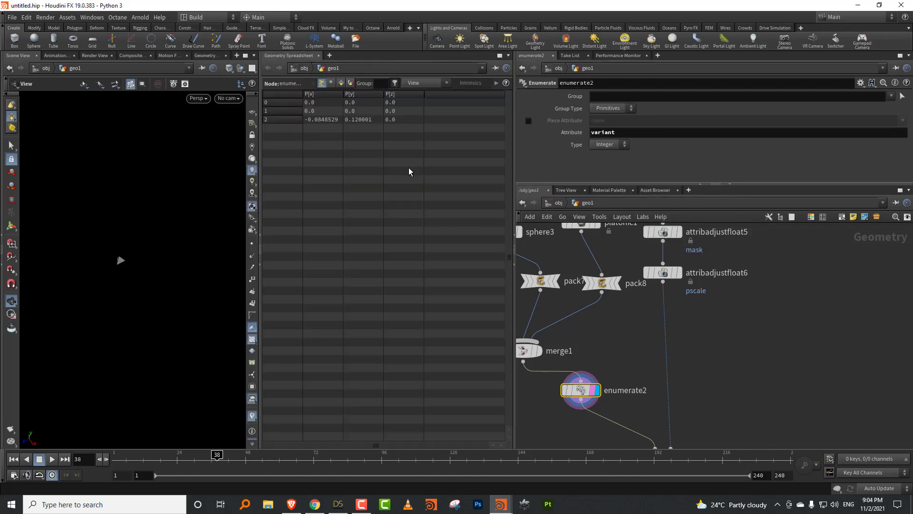
{"action": "left_click", "coordinate": [340, 82]}
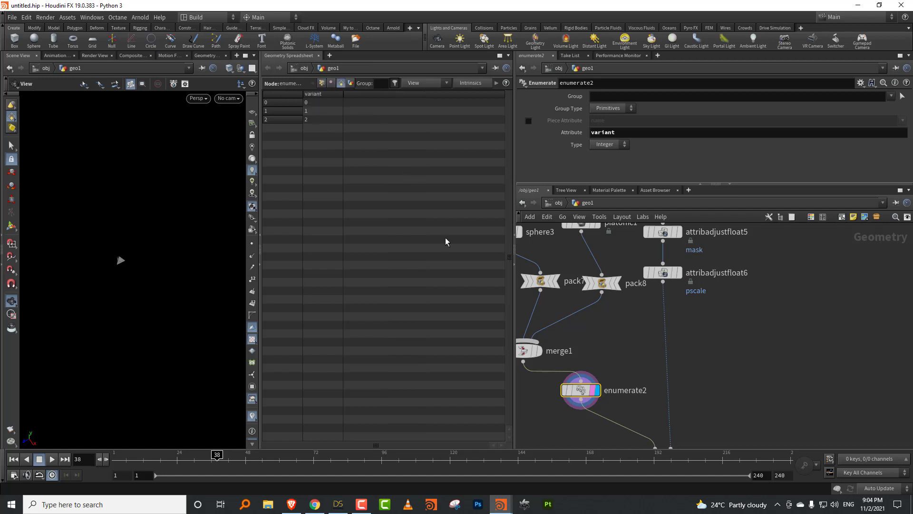
Collapse the spreadsheet pane and display the Copy to Points node's output again
{"action": "scroll", "coordinate": [625, 334], "scroll_direction": "down", "scroll_amount": 5}
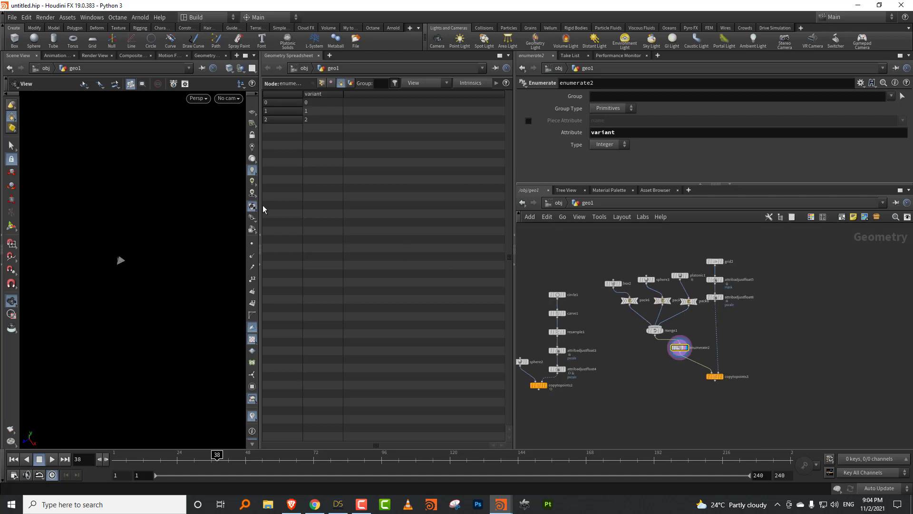
{"action": "left_click", "coordinate": [260, 264]}
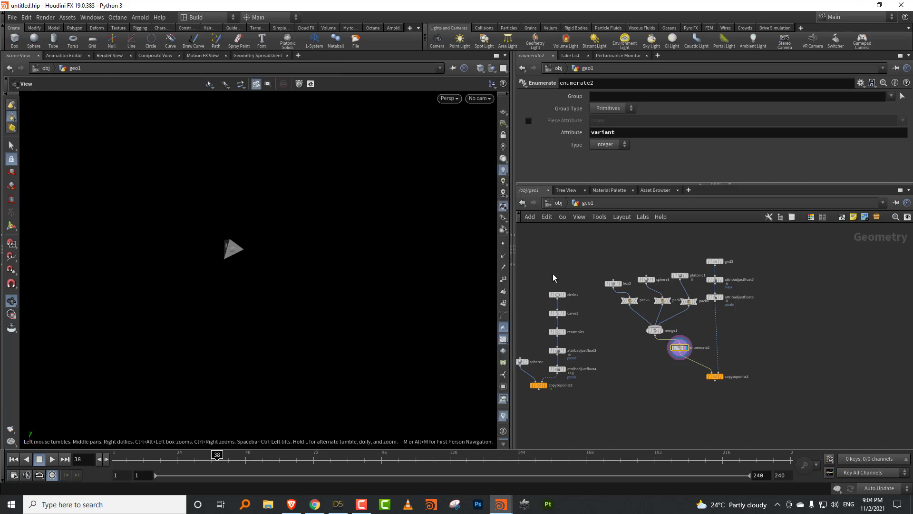
{"action": "scroll", "coordinate": [659, 372], "scroll_direction": "up", "scroll_amount": 5}
{"action": "left_click", "coordinate": [671, 374]}
{"action": "left_click", "coordinate": [669, 372]}
Insert an Attribute Adjust Integer node between the pscale adjustment and Copy to Points, with the attribute name variant
{"action": "middle_click_drag", "start_coordinate": [719, 294], "coordinate": [679, 413]}
{"action": "scroll", "coordinate": [693, 340], "scroll_direction": "down", "scroll_amount": 3}
{"action": "key", "text": "Tab"}
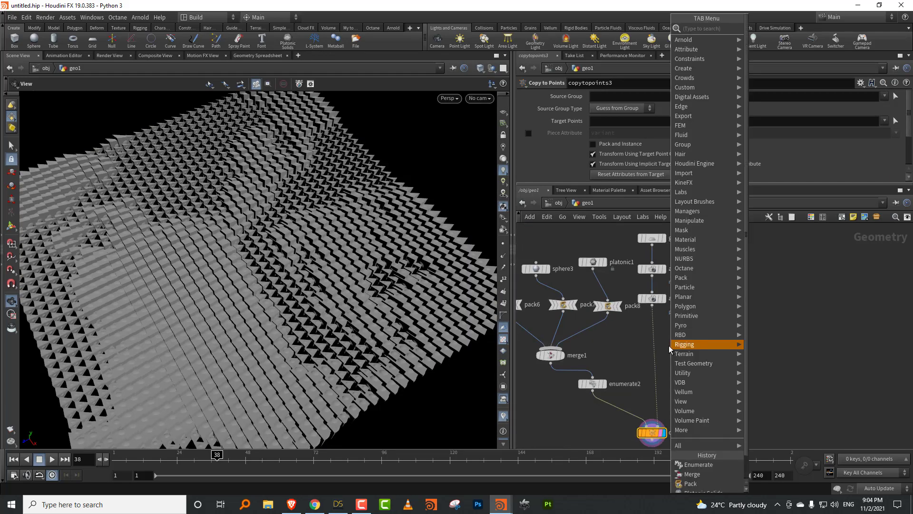
{"action": "mouse_move", "coordinate": [669, 344]}
{"action": "type", "text": "inter"}
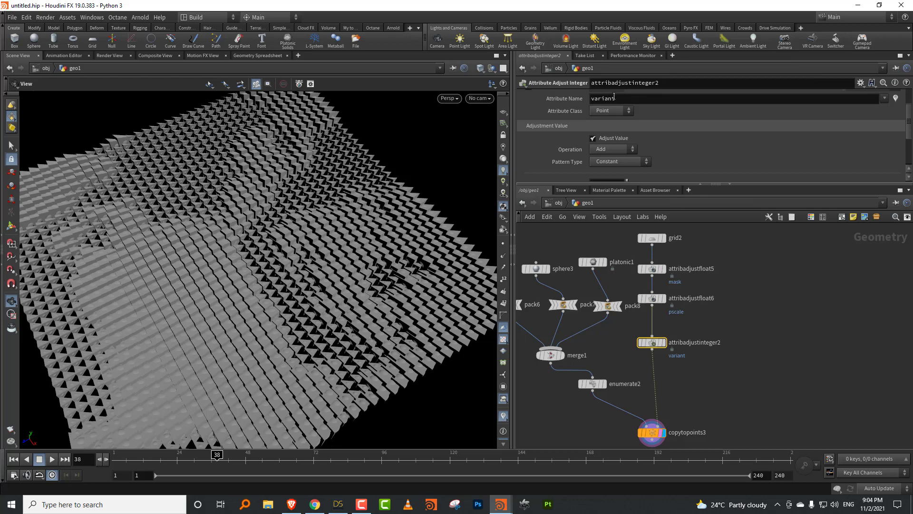
Enlarge the parameter area and set the variant adjustment's operation to Set Always and its pattern type to Remap Attribute
{"action": "left_click_drag", "start_coordinate": [631, 183], "coordinate": [627, 246]}
{"action": "left_click", "coordinate": [624, 174]}
{"action": "left_click", "coordinate": [673, 155]}
{"action": "left_click", "coordinate": [619, 169]}
{"action": "left_click", "coordinate": [612, 190]}
{"action": "left_click", "coordinate": [627, 184]}
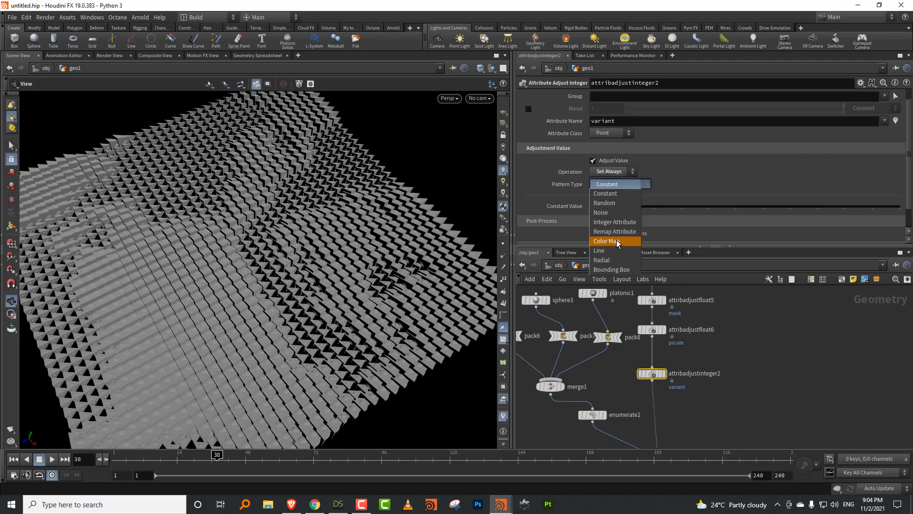
{"action": "left_click", "coordinate": [615, 231]}
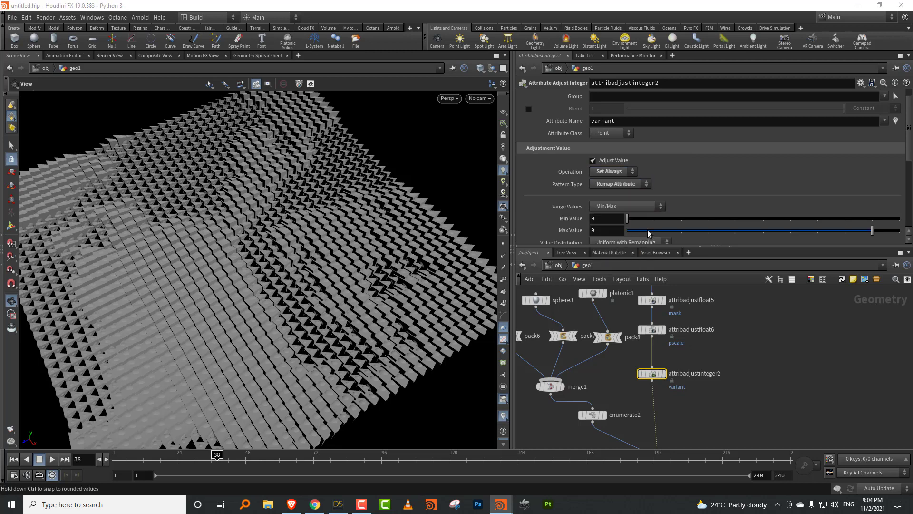
Lower the maximum value of the variant remap that uses mask as its source attribute
{"action": "scroll", "coordinate": [909, 158], "scroll_direction": "down", "scroll_amount": 3}
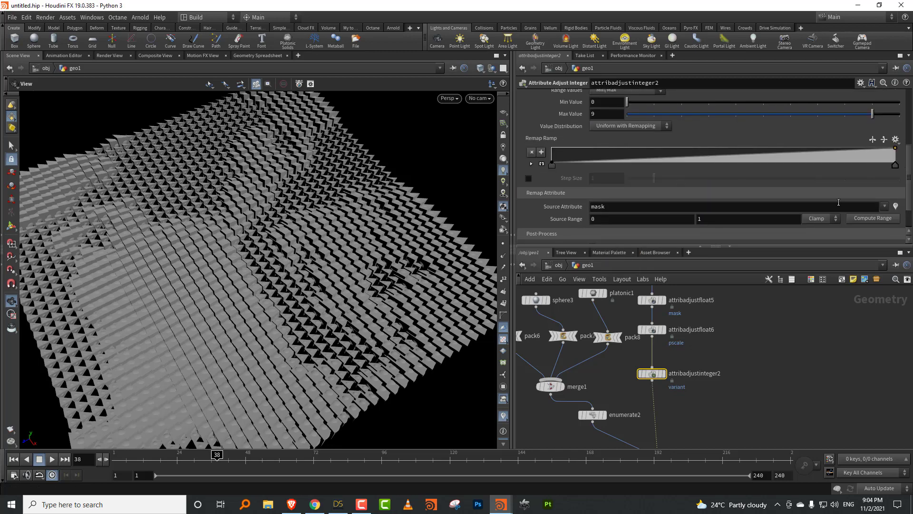
{"action": "scroll", "coordinate": [897, 179], "scroll_direction": "up", "scroll_amount": 2}
{"action": "left_click_drag", "start_coordinate": [766, 149], "coordinate": [724, 153]}
Enable the Piece Attribute option with variant on the Copy to Points node and inspect the copied shapes
{"action": "middle_click_drag", "start_coordinate": [710, 397], "coordinate": [698, 299]}
{"action": "left_click_drag", "start_coordinate": [680, 346], "coordinate": [612, 384]}
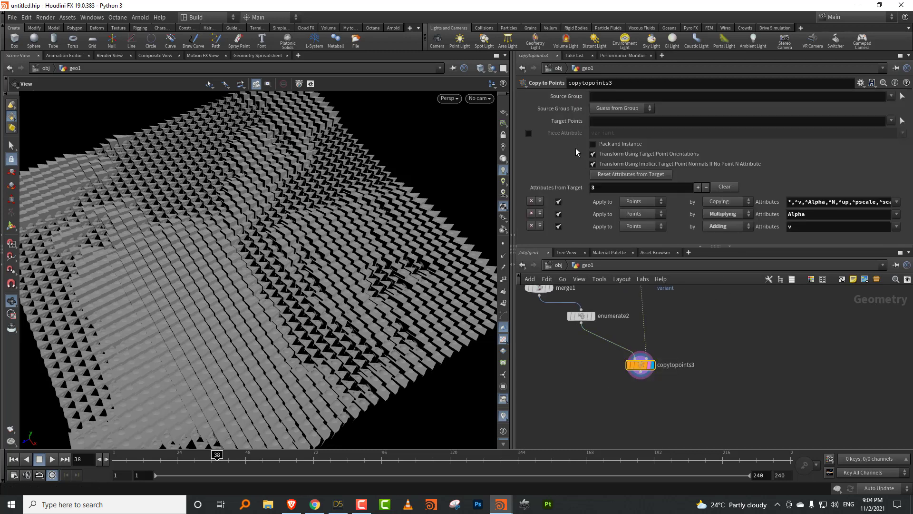
{"action": "left_click", "coordinate": [529, 133]}
{"action": "left_click_drag", "start_coordinate": [285, 238], "coordinate": [364, 207]}
{"action": "left_click_drag", "start_coordinate": [149, 281], "coordinate": [357, 121]}
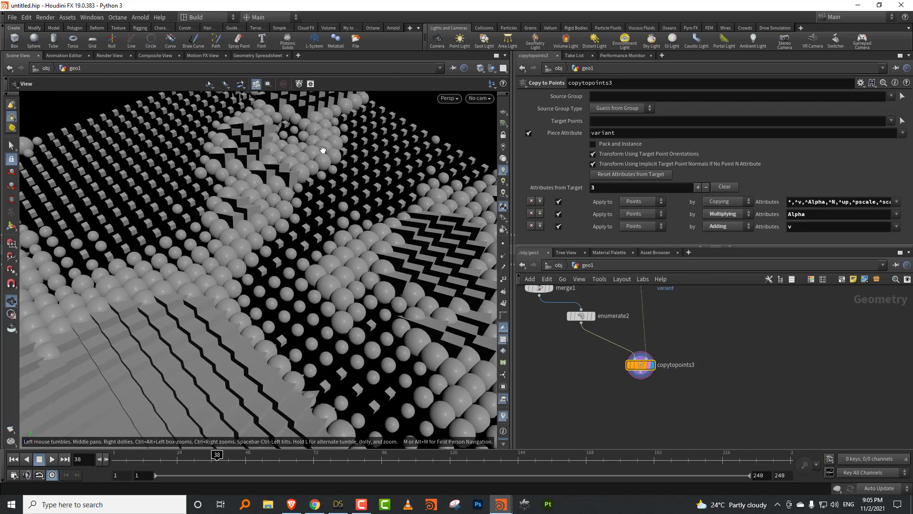
Show the viewport in wireframe and change the platonic solid to an Octahedron with a radius of 0.09
{"action": "key", "text": "w"}
{"action": "left_click_drag", "start_coordinate": [240, 221], "coordinate": [235, 258]}
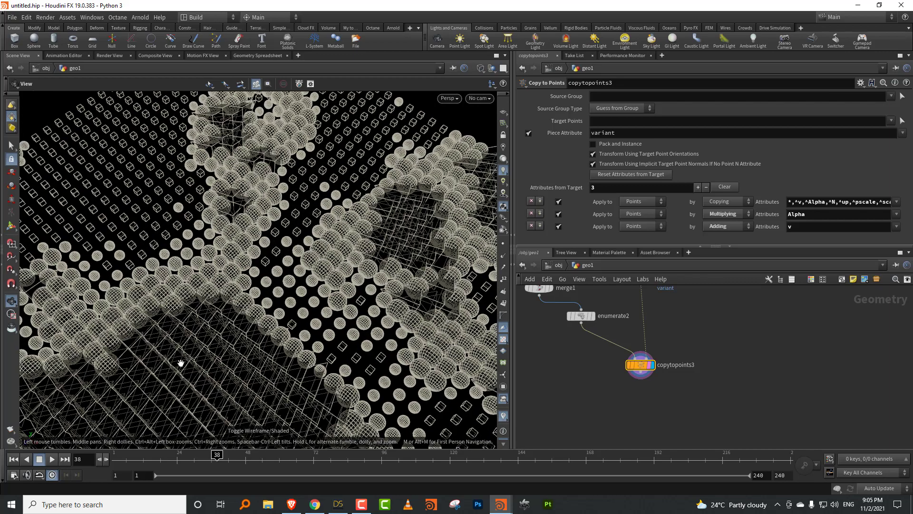
{"action": "middle_click_drag", "start_coordinate": [618, 305], "coordinate": [614, 436]}
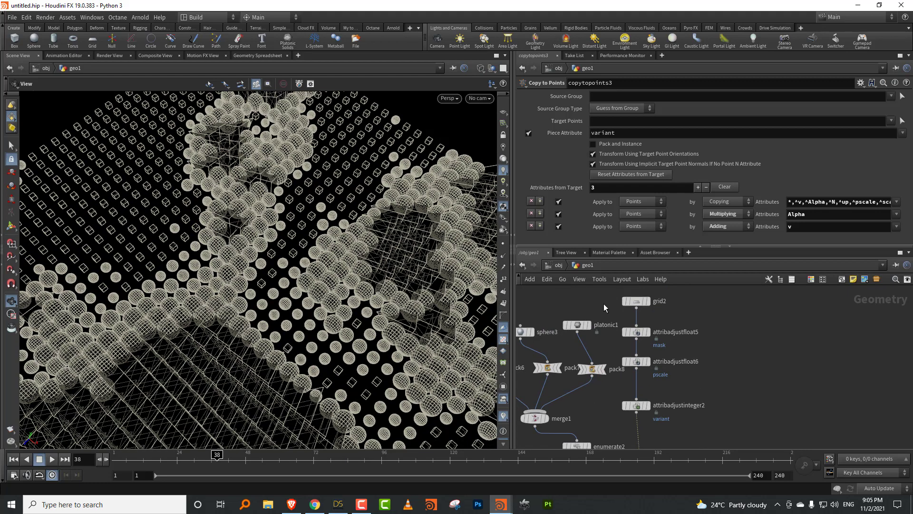
{"action": "left_click", "coordinate": [577, 325]}
{"action": "left_click", "coordinate": [613, 97]}
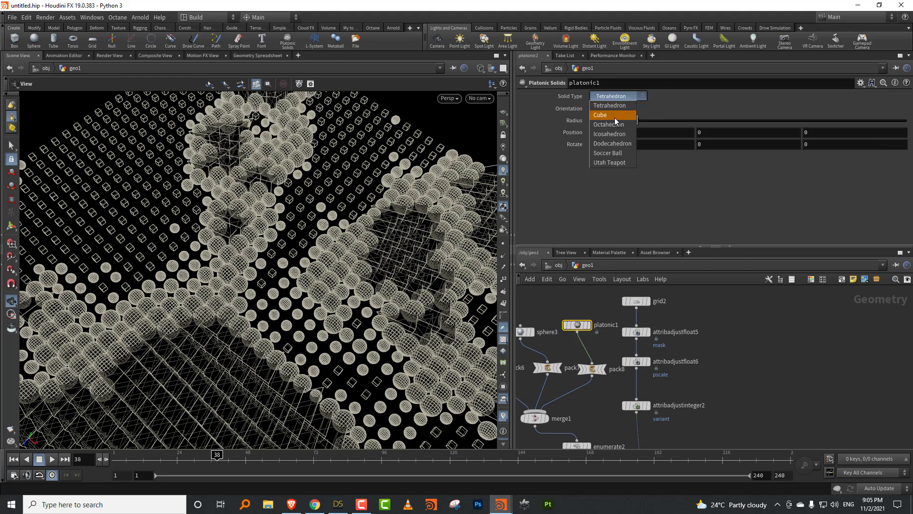
{"action": "left_click", "coordinate": [609, 124]}
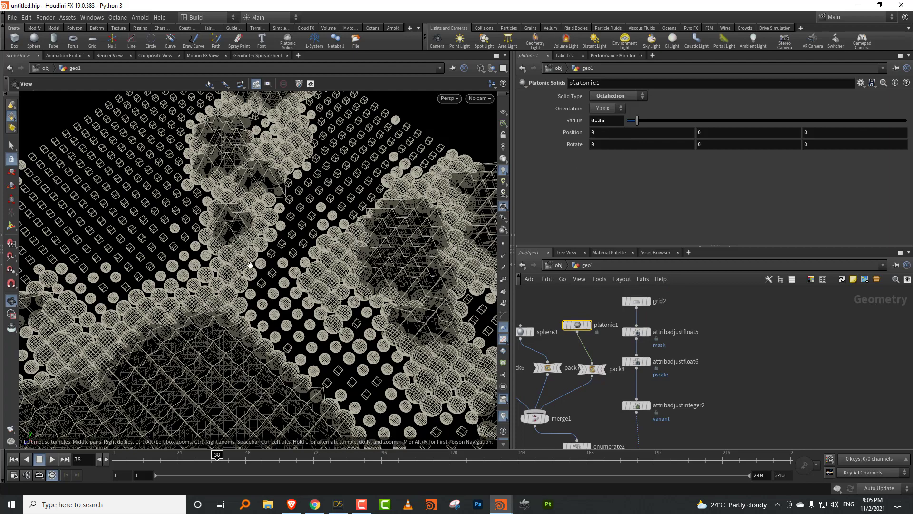
{"action": "left_click_drag", "start_coordinate": [634, 125], "coordinate": [630, 126]}
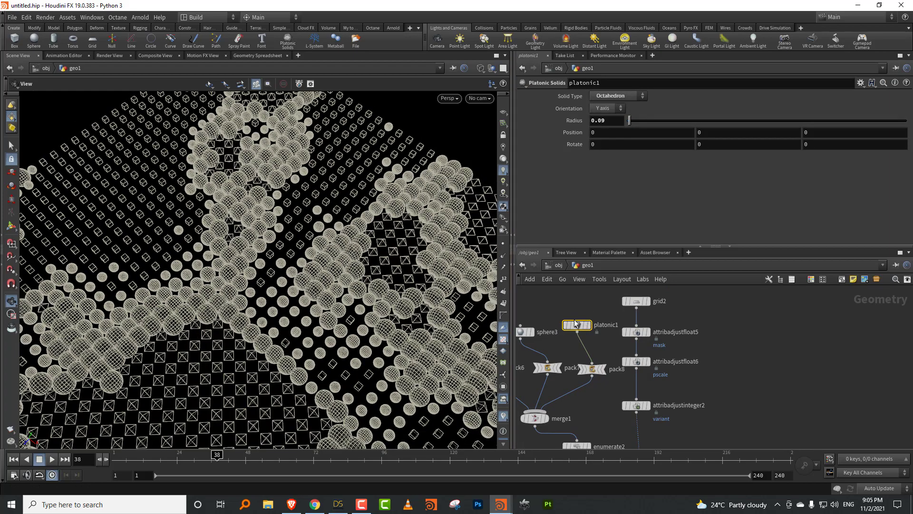
Reduce the sphere's uniform scale to 0.21 and return the viewport to shaded display
{"action": "key", "text": "w"}
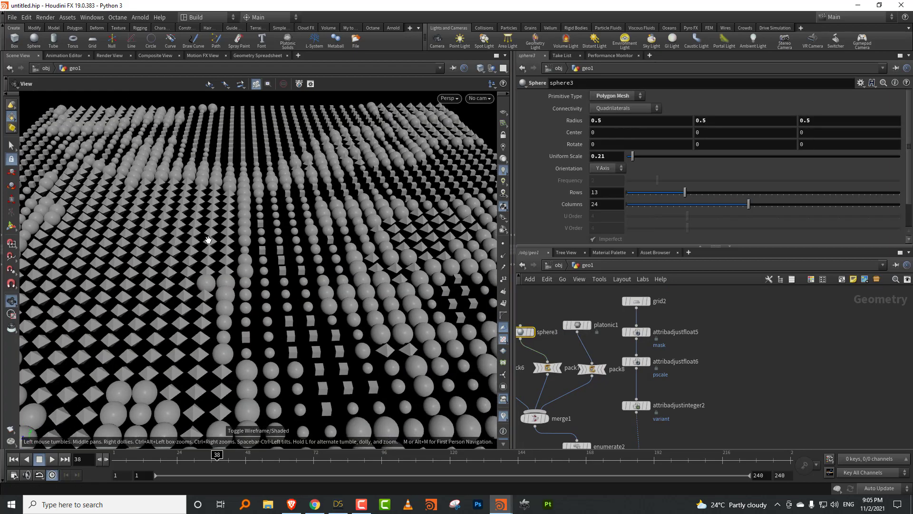
{"action": "mouse_move", "coordinate": [210, 238]}
{"action": "left_mouse_down"}
{"action": "mouse_move", "coordinate": [312, 233]}
{"action": "mouse_move", "coordinate": [314, 280]}
{"action": "mouse_move", "coordinate": [352, 269]}
{"action": "left_mouse_up"}
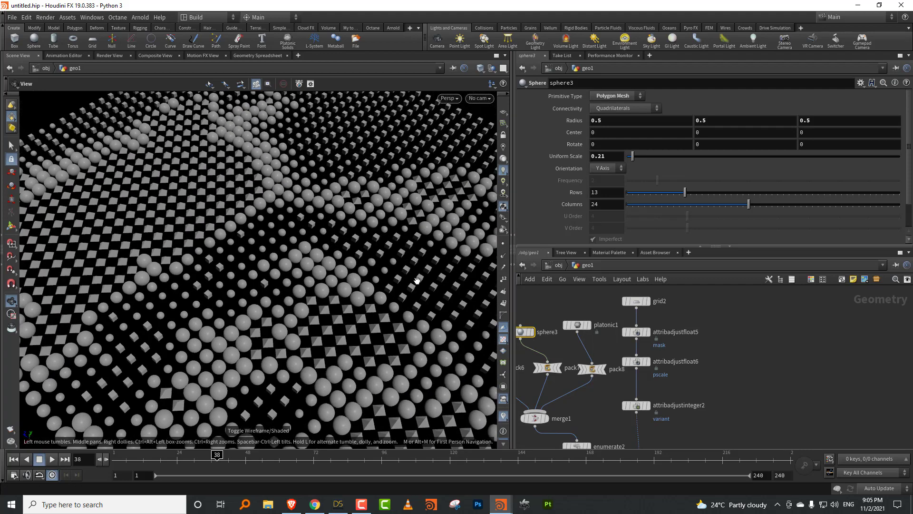
Set the noise element size of the mask adjustment to 2.84
{"action": "left_click", "coordinate": [636, 331]}
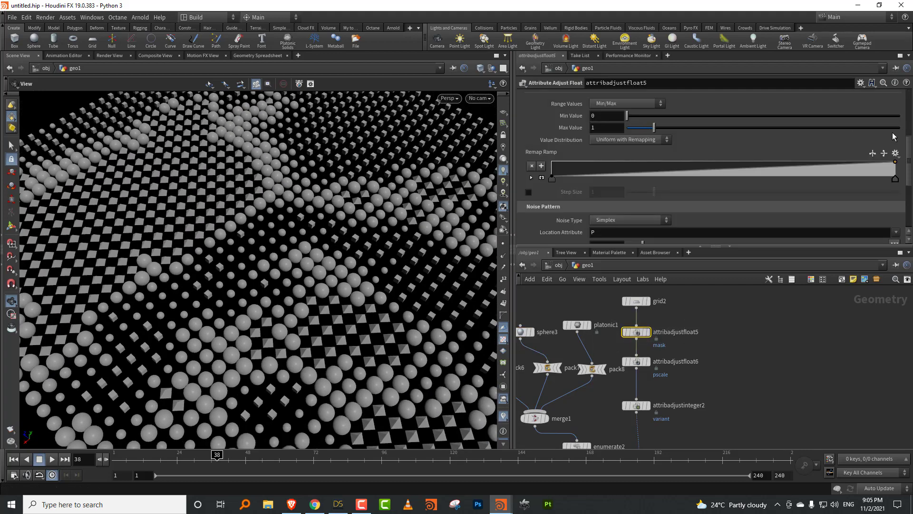
{"action": "scroll", "coordinate": [911, 153], "scroll_direction": "down", "scroll_amount": 3}
{"action": "left_click_drag", "start_coordinate": [663, 159], "coordinate": [642, 159]}
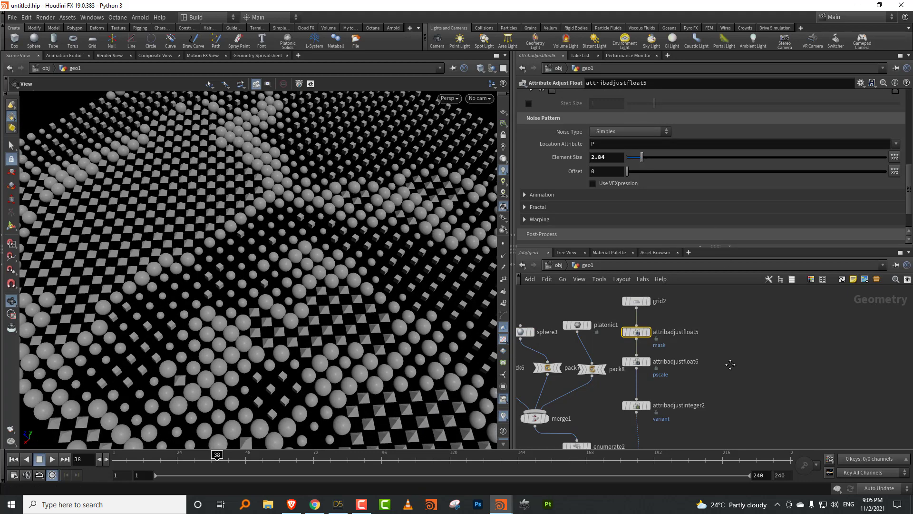
Insert an Attribute Adjust Color node between the variant adjustment and the Copy to Points node
{"action": "middle_click_drag", "start_coordinate": [732, 386], "coordinate": [720, 329]}
{"action": "scroll", "coordinate": [642, 395], "scroll_direction": "up", "scroll_amount": 3}
{"action": "left_click_drag", "start_coordinate": [653, 246], "coordinate": [653, 187]}
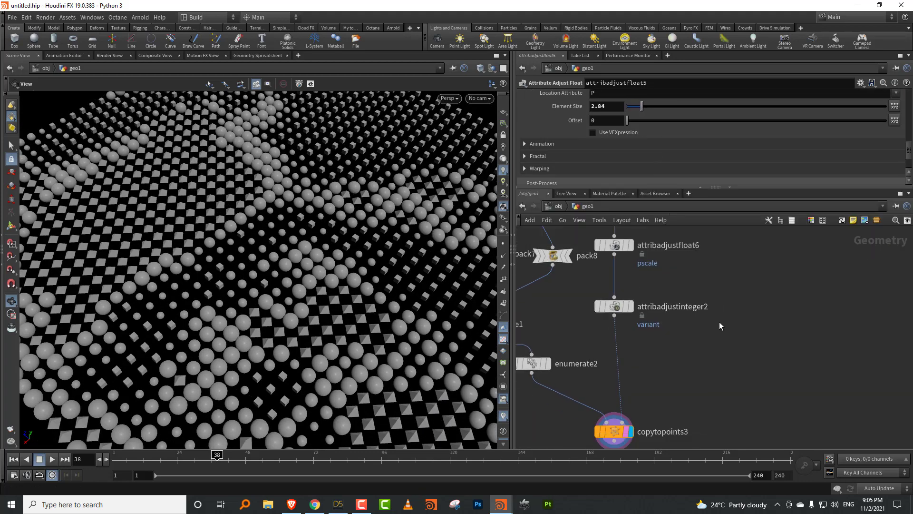
{"action": "middle_click_drag", "start_coordinate": [699, 321], "coordinate": [665, 331]}
{"action": "key", "text": "Tab"}
{"action": "type", "text": "color"}
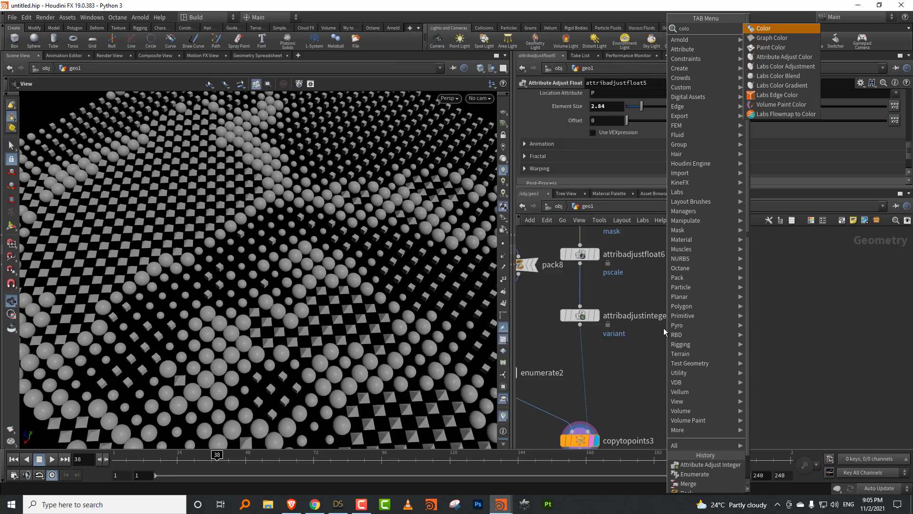
{"action": "left_click", "coordinate": [784, 57]}
{"action": "left_click", "coordinate": [562, 380]}
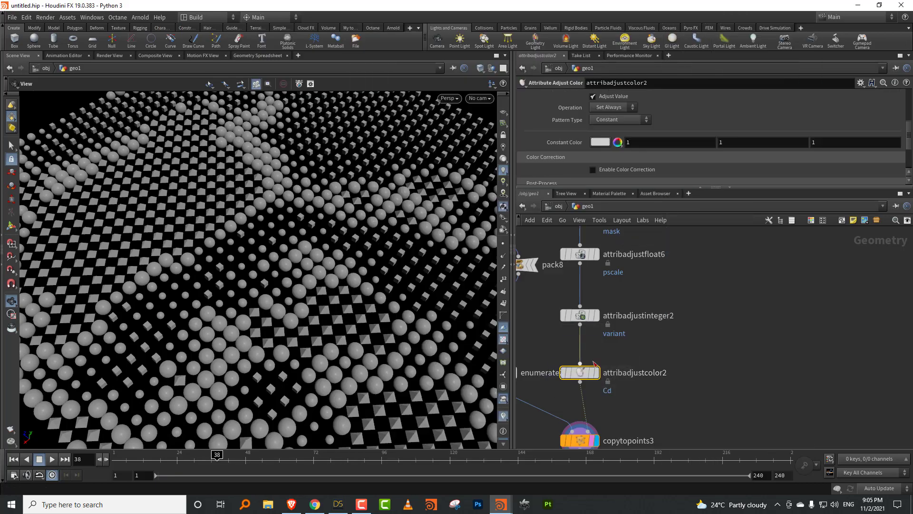
Enlarge the parameter area and set the color adjustment's pattern type to Remap Attribute
{"action": "left_click_drag", "start_coordinate": [621, 186], "coordinate": [623, 282]}
{"action": "left_click", "coordinate": [625, 180]}
{"action": "left_click", "coordinate": [618, 228]}
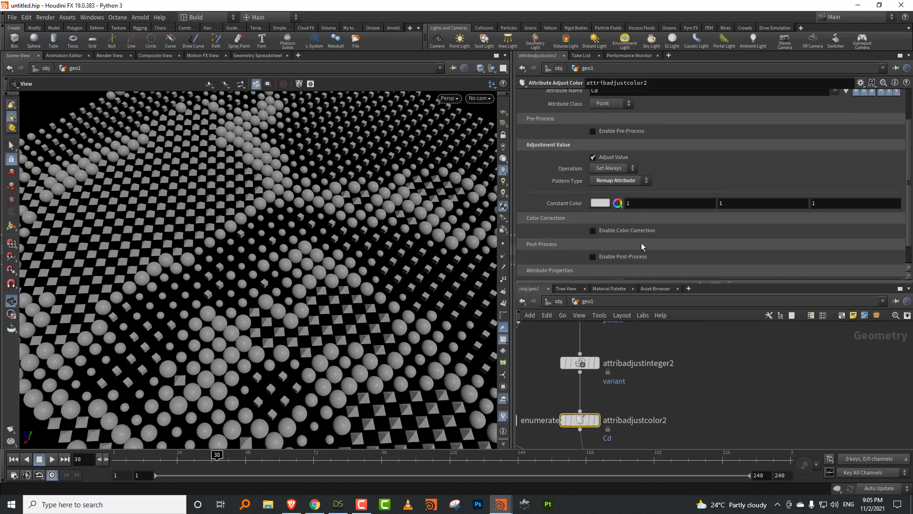
{"action": "scroll", "coordinate": [338, 209], "scroll_direction": "down", "scroll_amount": 3}
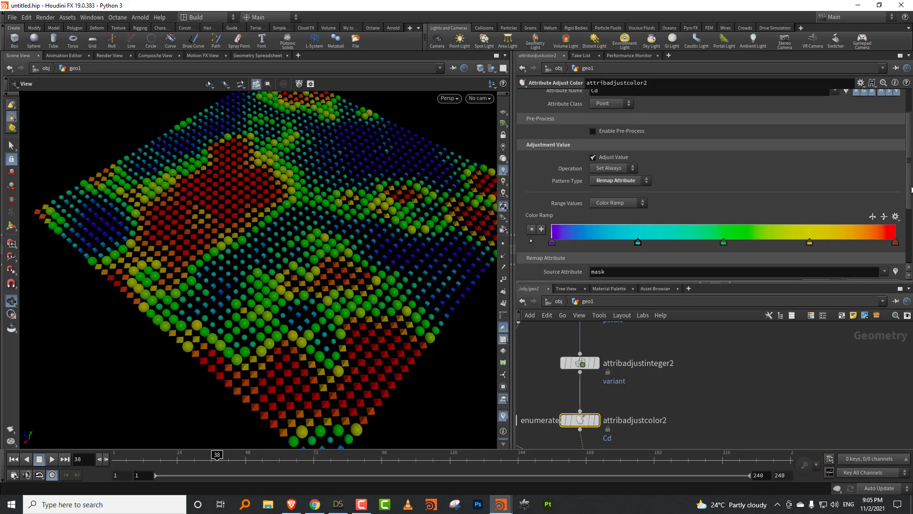
{"action": "scroll", "coordinate": [713, 190], "scroll_direction": "down", "scroll_amount": 3}
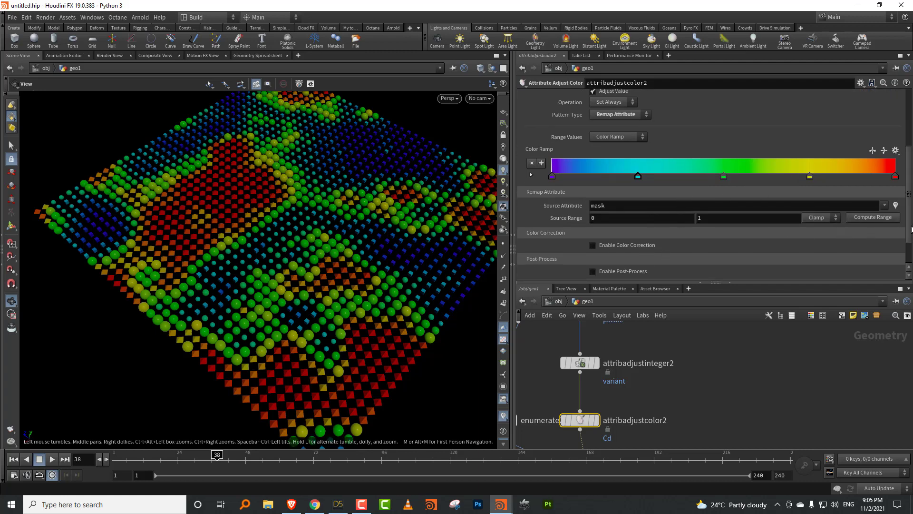
{"action": "scroll", "coordinate": [911, 228], "scroll_direction": "down", "scroll_amount": 2}
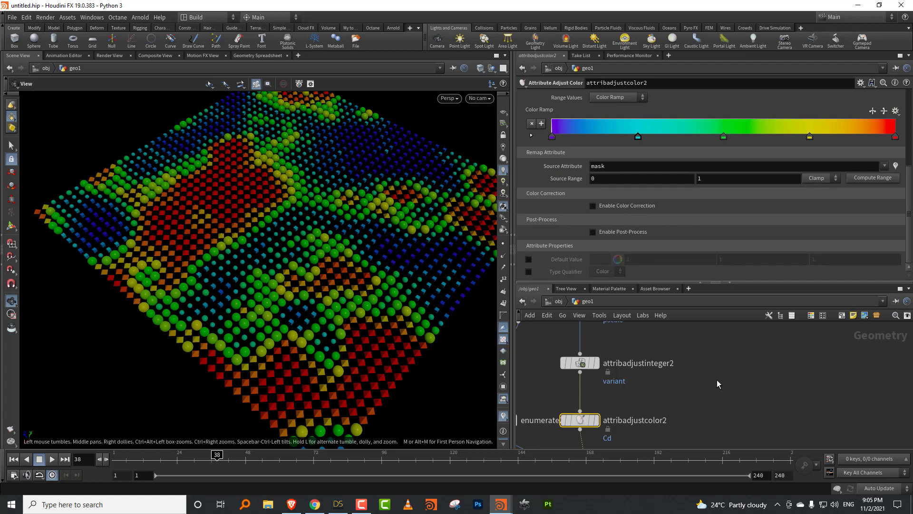
{"action": "key", "text": "Tab"}
{"action": "mouse_move", "coordinate": [718, 373]}
{"action": "type", "text": "l"}
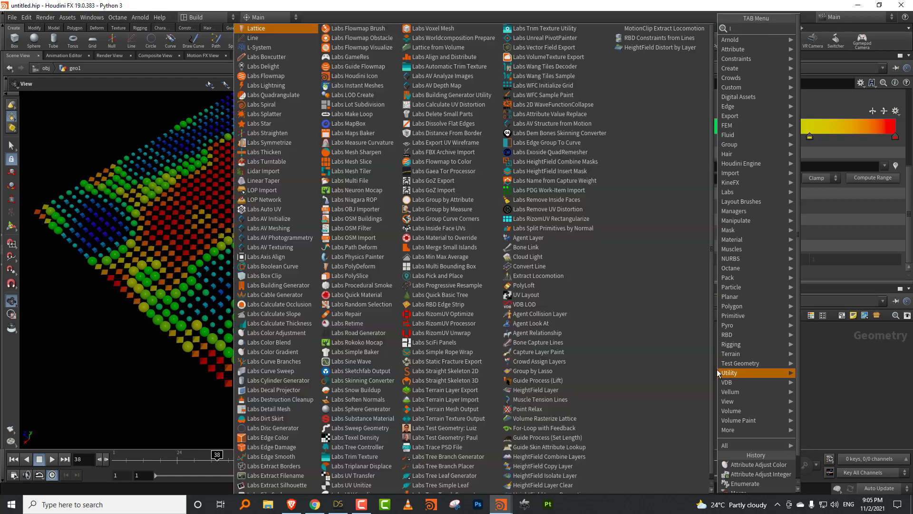
{"action": "key", "text": "Escape"}
{"action": "key", "text": "Tab"}
{"action": "type", "text": "c"}
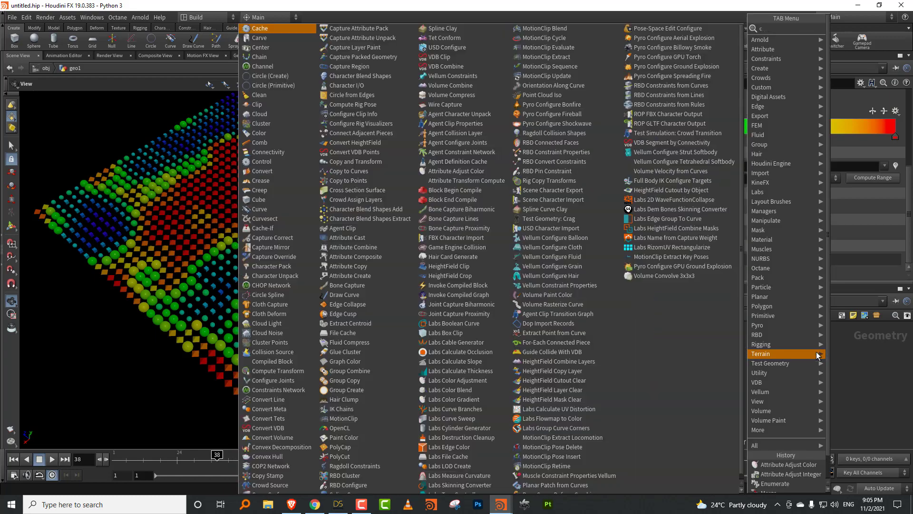
{"action": "type", "text": "olor"}
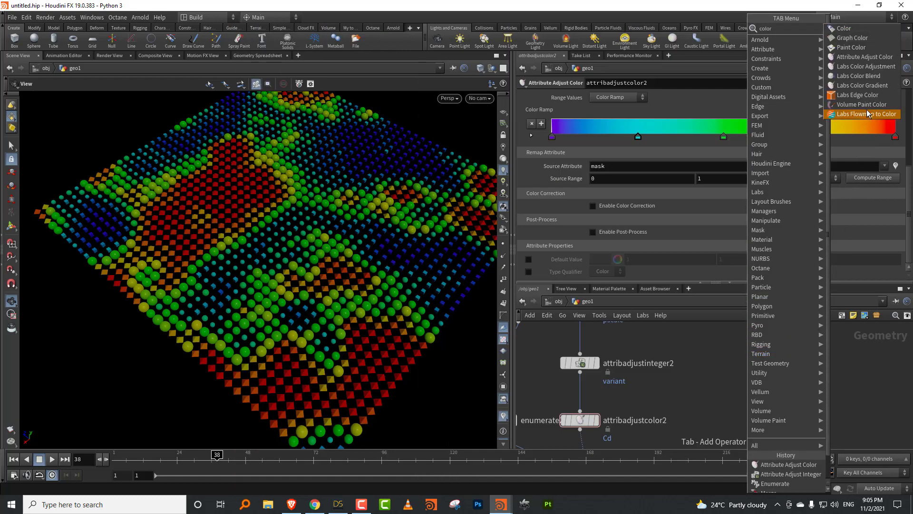
{"action": "left_click", "coordinate": [863, 56]}
{"action": "left_click", "coordinate": [730, 367]}
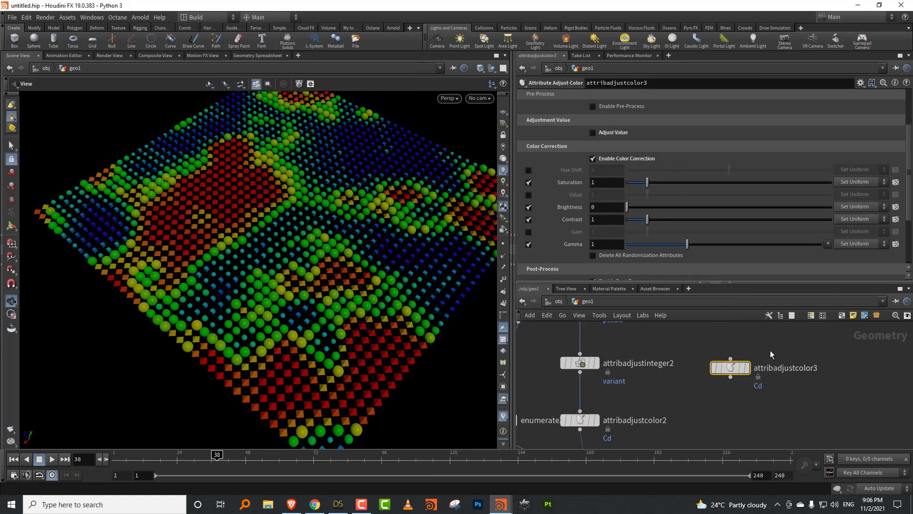
{"action": "left_click", "coordinate": [747, 367]}
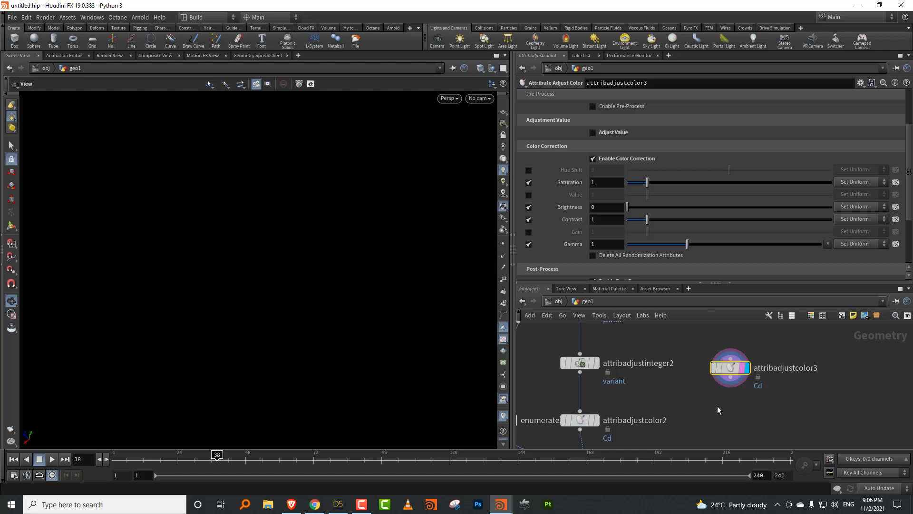
{"action": "left_click", "coordinate": [595, 420]}
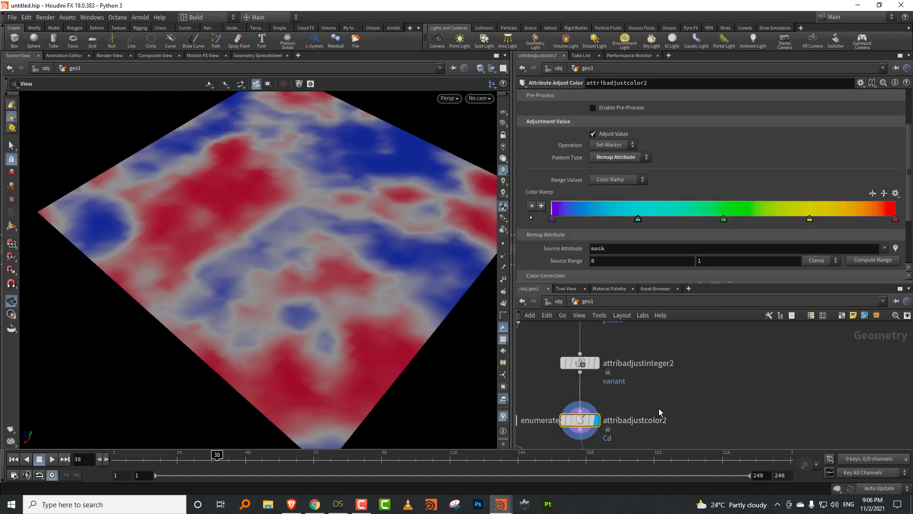
{"action": "middle_click_drag", "start_coordinate": [651, 443], "coordinate": [675, 341]}
{"action": "left_click", "coordinate": [618, 388]}
{"action": "left_click", "coordinate": [607, 388]}
{"action": "middle_click_drag", "start_coordinate": [639, 369], "coordinate": [623, 470]}
Enable color correction on the existing color adjustment node, with a hue shift of -25.1 and a saturation of 0.63
{"action": "left_click_drag", "start_coordinate": [632, 378], "coordinate": [595, 423]}
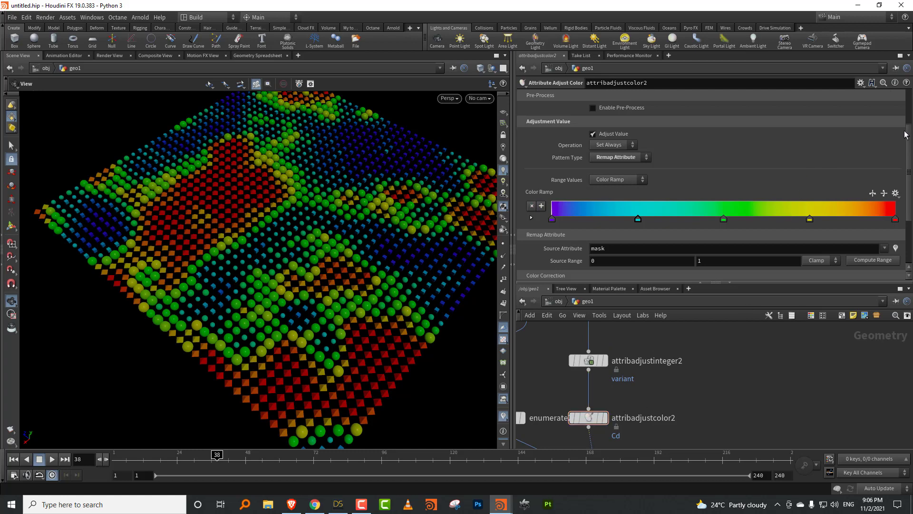
{"action": "left_click_drag", "start_coordinate": [906, 134], "coordinate": [903, 196]}
{"action": "left_click", "coordinate": [606, 206]}
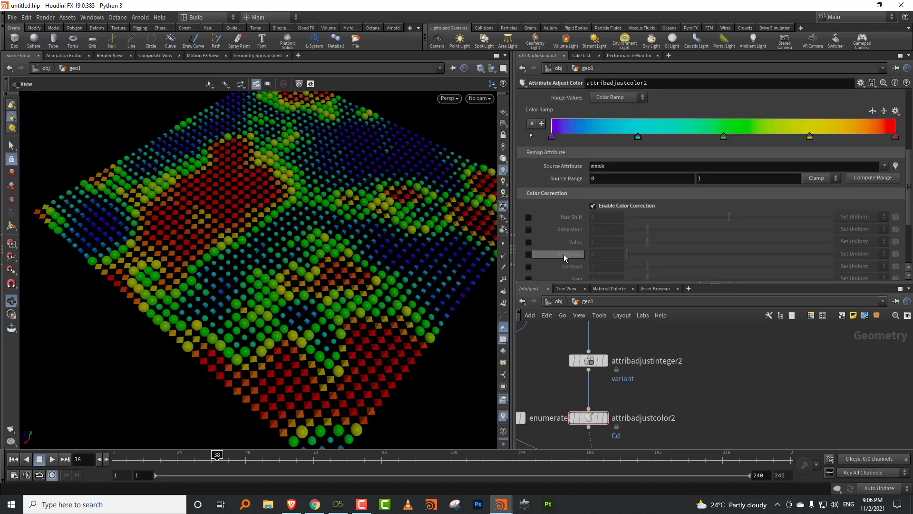
{"action": "left_click", "coordinate": [528, 217]}
{"action": "left_click", "coordinate": [716, 218]}
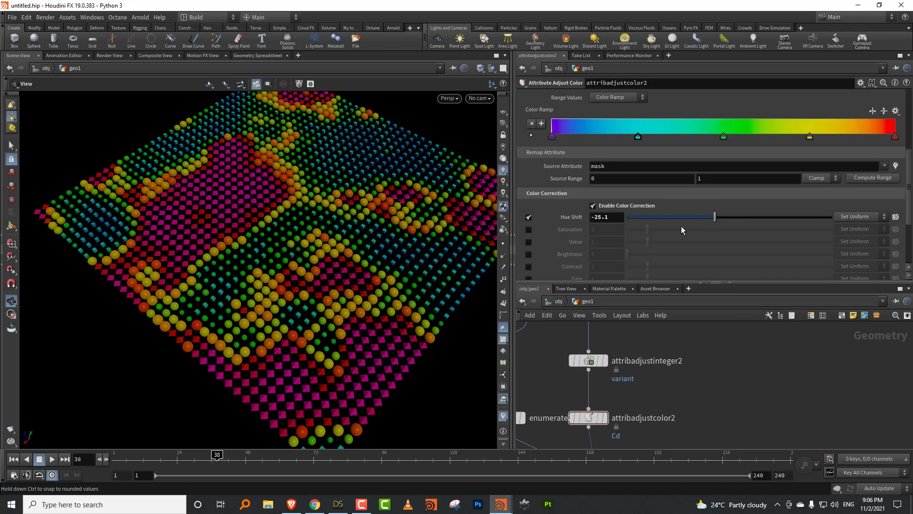
{"action": "left_click", "coordinate": [528, 229]}
{"action": "left_click", "coordinate": [602, 229]}
{"action": "mouse_move", "coordinate": [647, 230]}
{"action": "left_mouse_down"}
{"action": "mouse_move", "coordinate": [631, 230]}
{"action": "mouse_move", "coordinate": [639, 238]}
{"action": "left_mouse_up"}
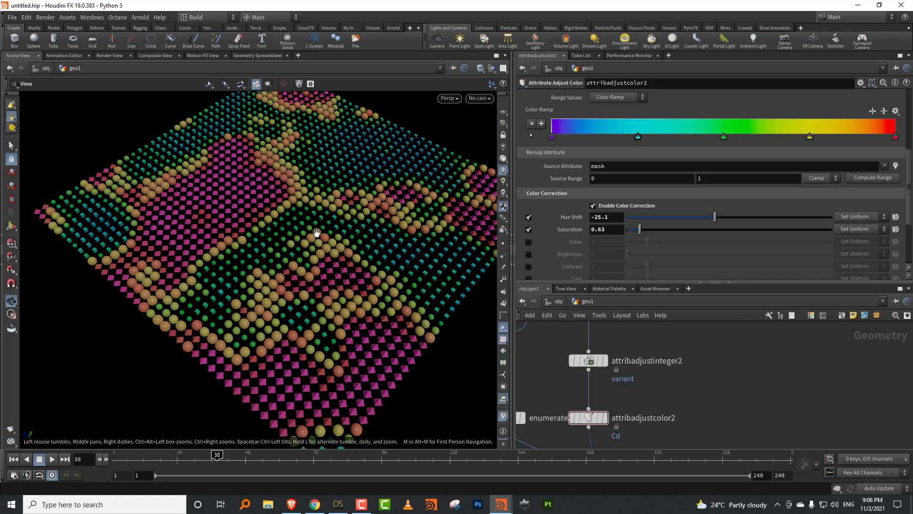
Duplicate the platonic node with its pack node and connect the copied pack to the merge
{"action": "scroll", "coordinate": [316, 241], "scroll_direction": "down", "scroll_amount": 3}
{"action": "key", "text": "g"}
{"action": "left_click_drag", "start_coordinate": [647, 281], "coordinate": [648, 200]}
{"action": "scroll", "coordinate": [698, 337], "scroll_direction": "down", "scroll_amount": 3}
{"action": "middle_click_drag", "start_coordinate": [699, 358], "coordinate": [709, 354]}
{"action": "middle_click_drag", "start_coordinate": [814, 306], "coordinate": [746, 329]}
{"action": "left_click_drag", "start_coordinate": [740, 249], "coordinate": [670, 434]}
{"action": "left_click_drag", "start_coordinate": [675, 372], "coordinate": [740, 367]}
{"action": "middle_click_drag", "start_coordinate": [663, 319], "coordinate": [661, 331]}
{"action": "left_click_drag", "start_coordinate": [658, 282], "coordinate": [615, 363]}
{"action": "key", "text": "ctrl+c"}
{"action": "key", "text": "ctrl+v"}
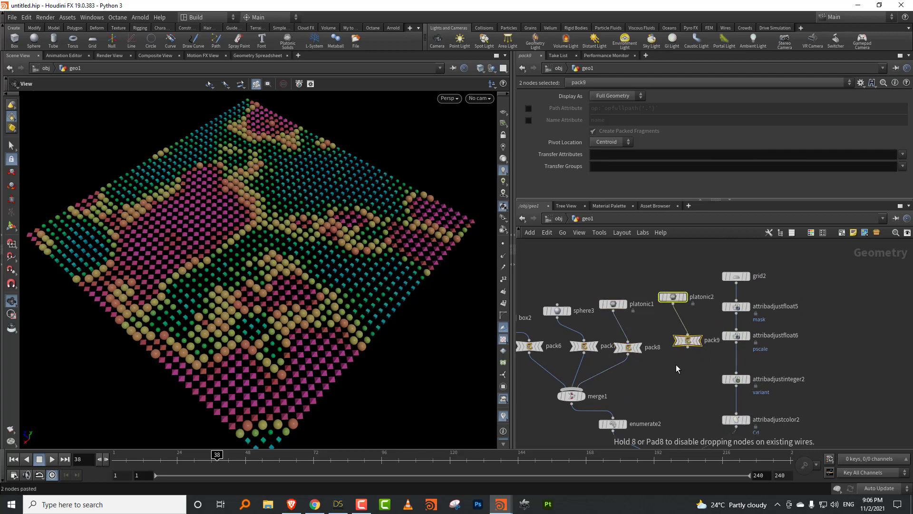
{"action": "left_click", "coordinate": [677, 361]}
Set the duplicated platonic's solid type to Dodecahedron
{"action": "left_click", "coordinate": [672, 297]}
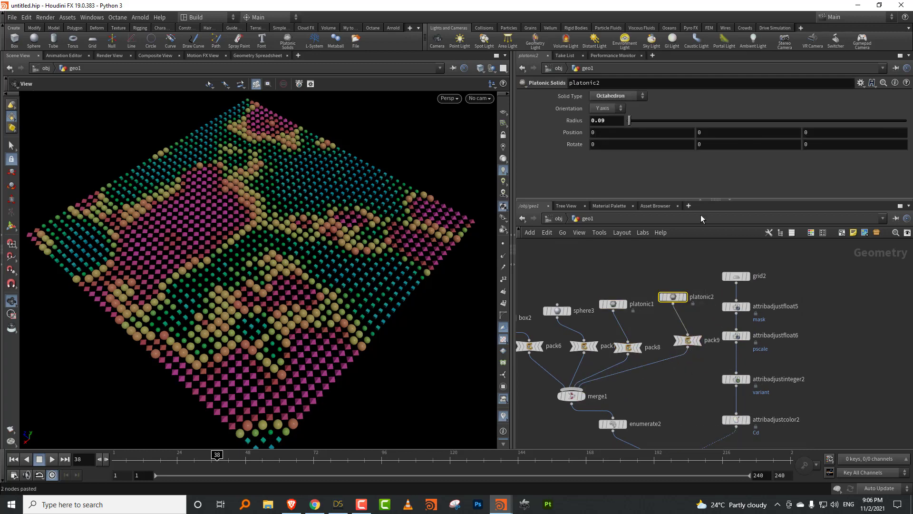
{"action": "left_click", "coordinate": [618, 96]}
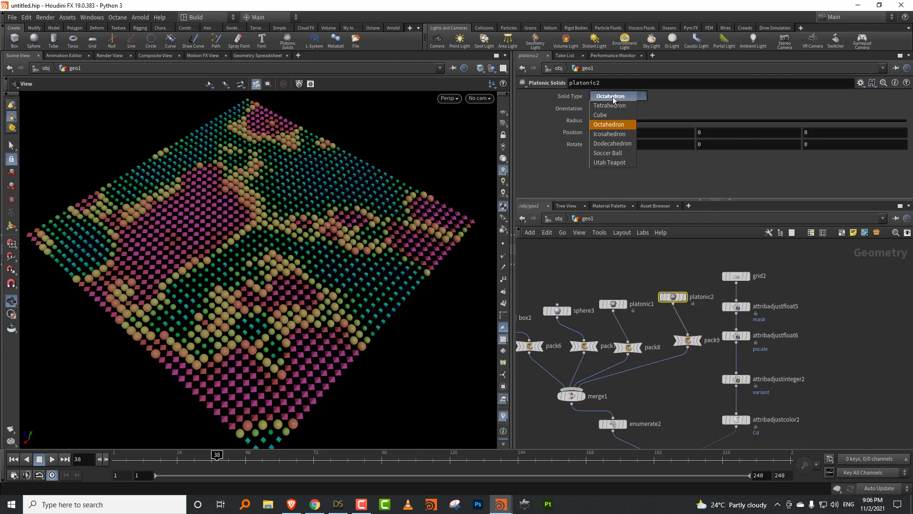
{"action": "left_click", "coordinate": [614, 143]}
Set the variant integer adjustment's maximum value to 3 and view the shapes up close
{"action": "middle_click_drag", "start_coordinate": [702, 378], "coordinate": [637, 357]}
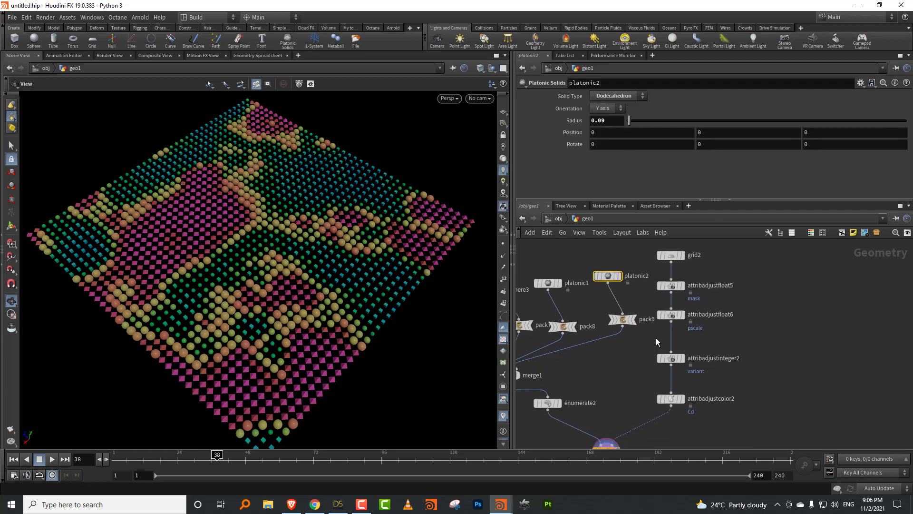
{"action": "scroll", "coordinate": [696, 303], "scroll_direction": "up", "scroll_amount": 3}
{"action": "middle_click_drag", "start_coordinate": [700, 375], "coordinate": [686, 321]}
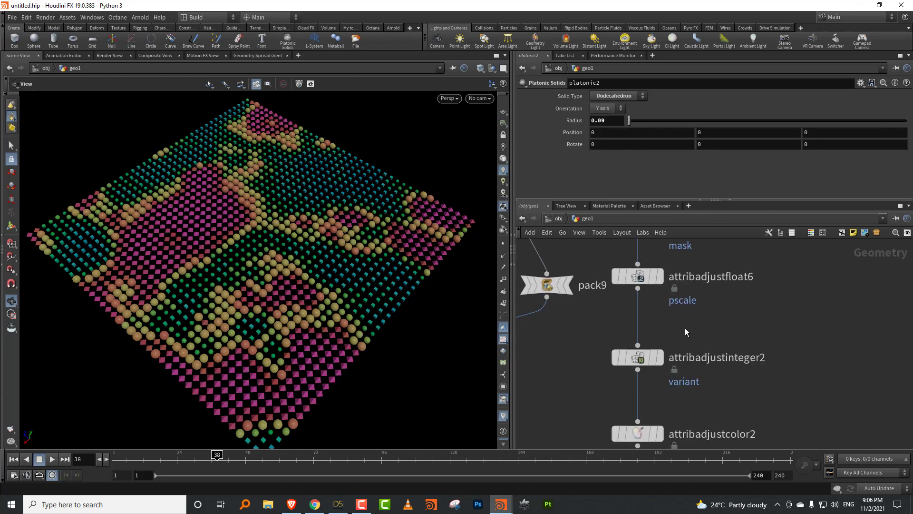
{"action": "left_click", "coordinate": [637, 357]}
{"action": "left_click", "coordinate": [705, 119]}
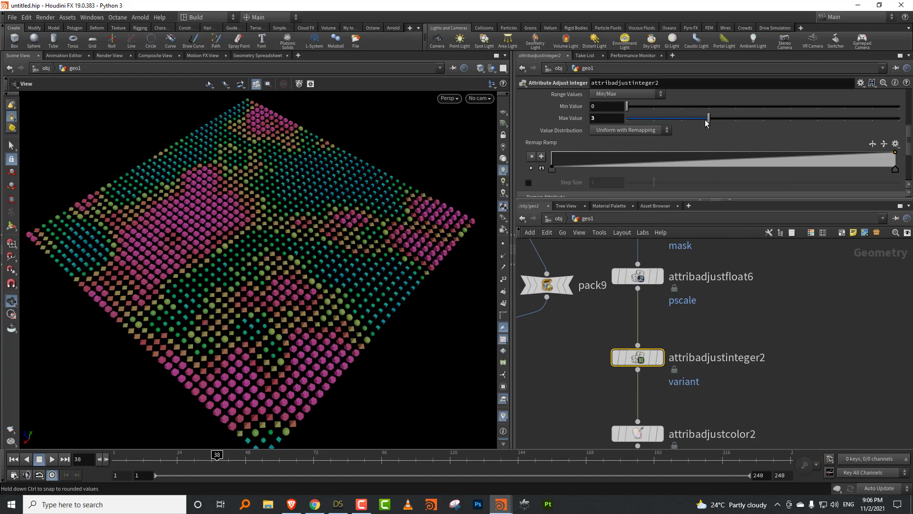
{"action": "right_click_drag", "start_coordinate": [210, 216], "coordinate": [284, 178]}
{"action": "left_click_drag", "start_coordinate": [266, 214], "coordinate": [277, 204]}
{"action": "scroll", "coordinate": [269, 207], "scroll_direction": "up", "scroll_amount": 3}
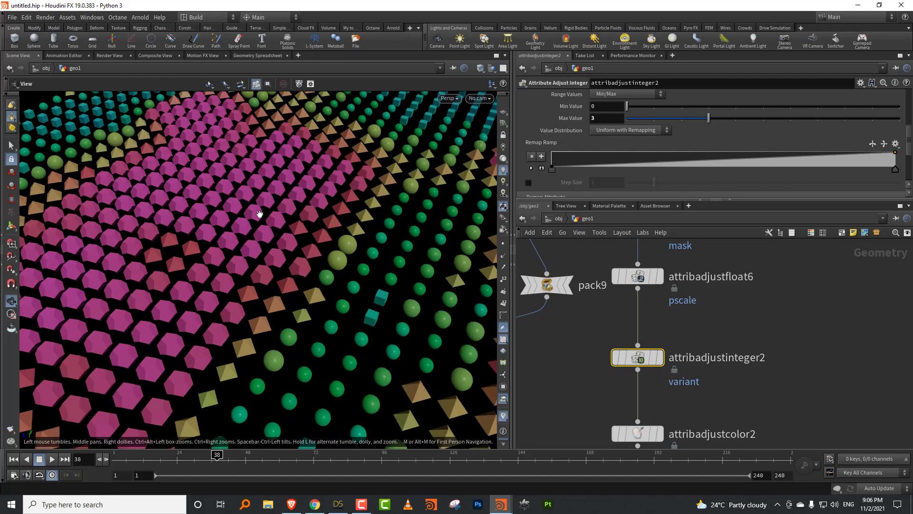
Enable the step size on the mask adjustment and set it to 0.12
{"action": "middle_click_drag", "start_coordinate": [708, 327], "coordinate": [680, 420]}
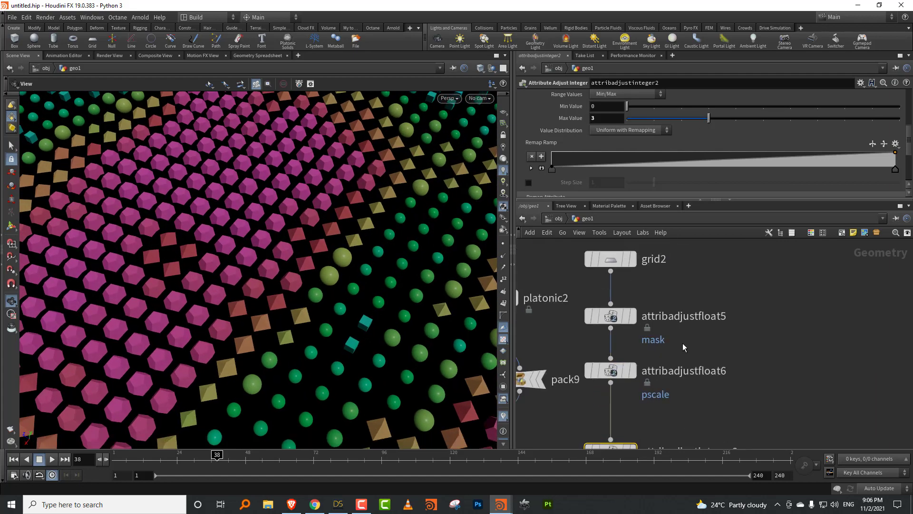
{"action": "left_click", "coordinate": [611, 316]}
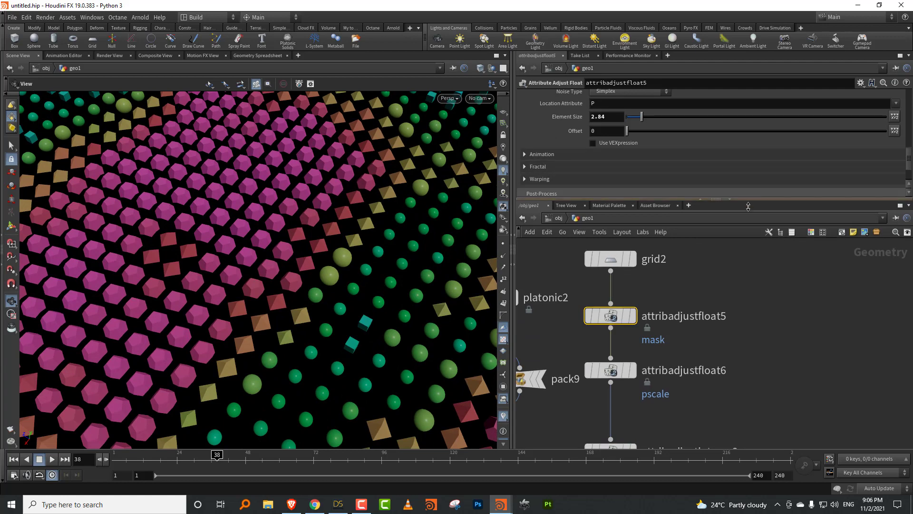
{"action": "left_click_drag", "start_coordinate": [747, 198], "coordinate": [747, 327]}
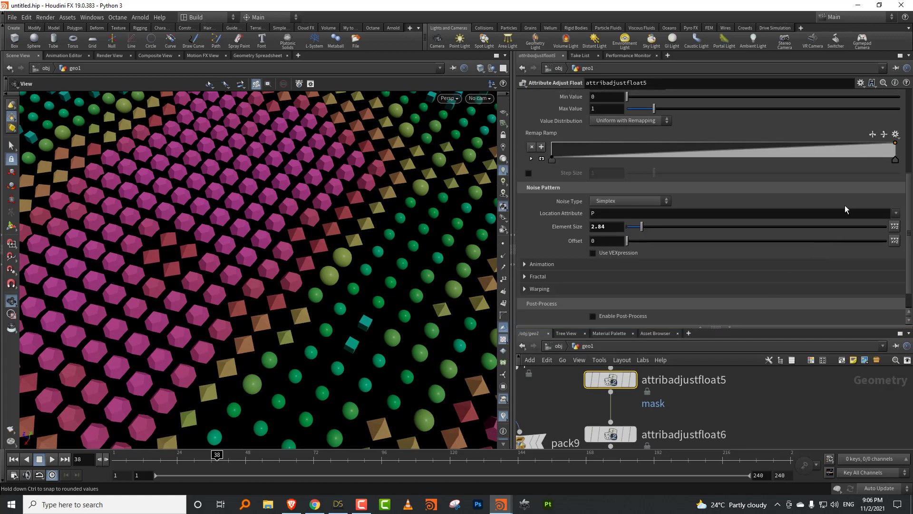
{"action": "left_click", "coordinate": [529, 174]}
{"action": "right_click_drag", "start_coordinate": [361, 245], "coordinate": [300, 303]}
{"action": "left_click_drag", "start_coordinate": [301, 302], "coordinate": [290, 310]}
{"action": "left_click_drag", "start_coordinate": [654, 173], "coordinate": [631, 180]}
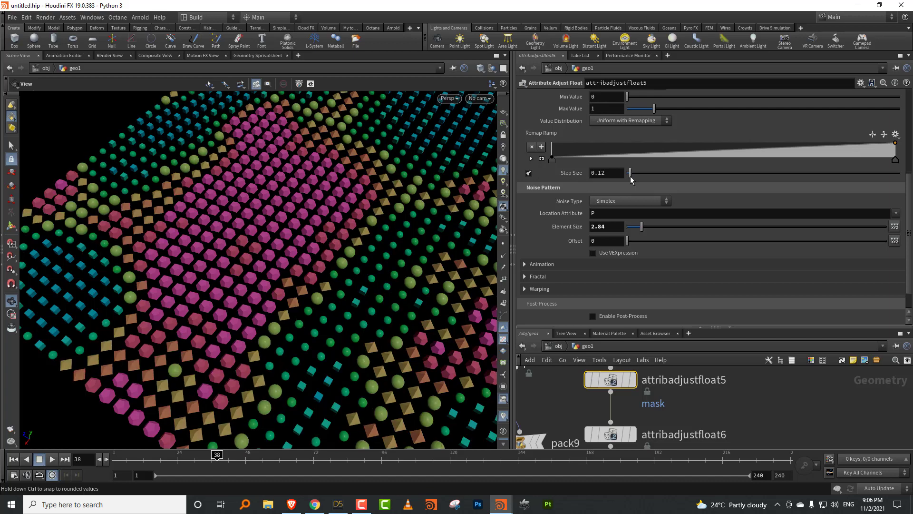
Turn on Animate Noise for the mask adjustment and play the animation from frame 1
{"action": "mouse_move", "coordinate": [305, 245]}
{"action": "left_mouse_down"}
{"action": "mouse_move", "coordinate": [259, 271]}
{"action": "mouse_move", "coordinate": [230, 265]}
{"action": "mouse_move", "coordinate": [317, 248]}
{"action": "left_mouse_up"}
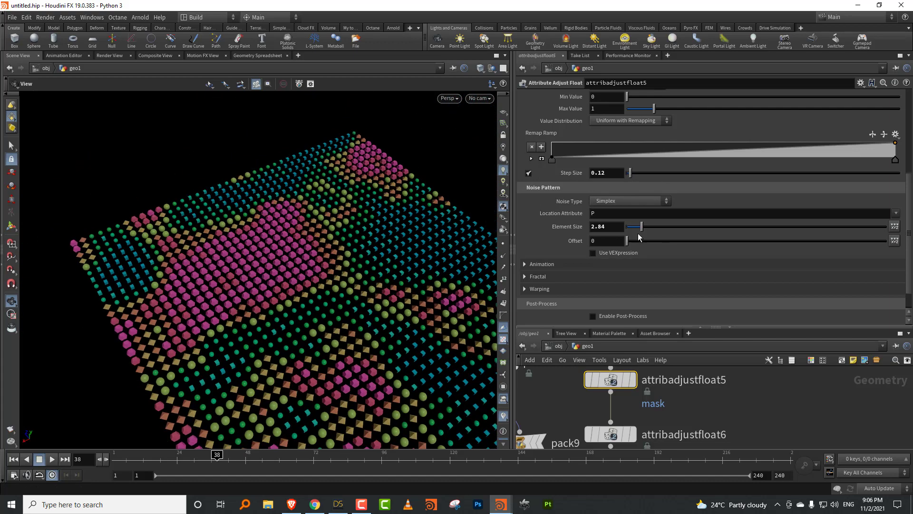
{"action": "left_click", "coordinate": [536, 264]}
{"action": "left_click", "coordinate": [593, 277]}
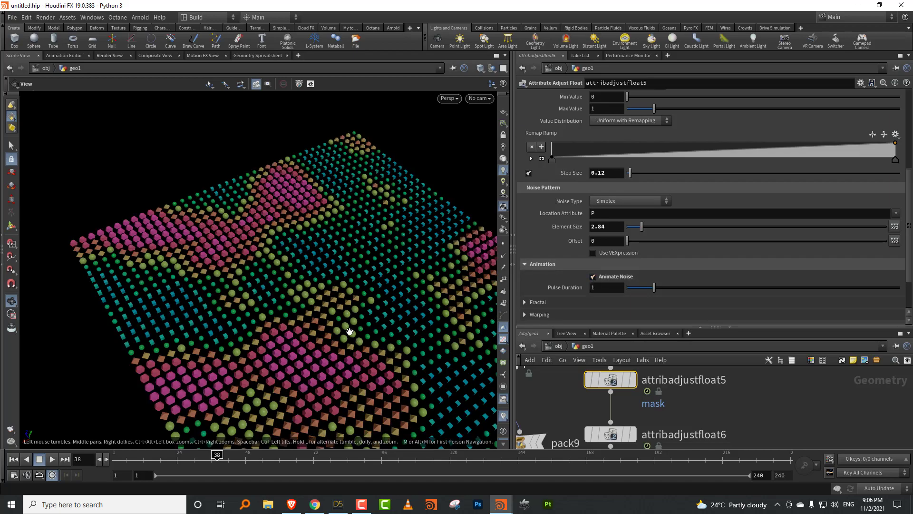
{"action": "middle_click_drag", "start_coordinate": [346, 330], "coordinate": [328, 281]}
{"action": "scroll", "coordinate": [328, 281], "scroll_direction": "down", "scroll_amount": 3}
{"action": "left_click_drag", "start_coordinate": [142, 458], "coordinate": [65, 459]}
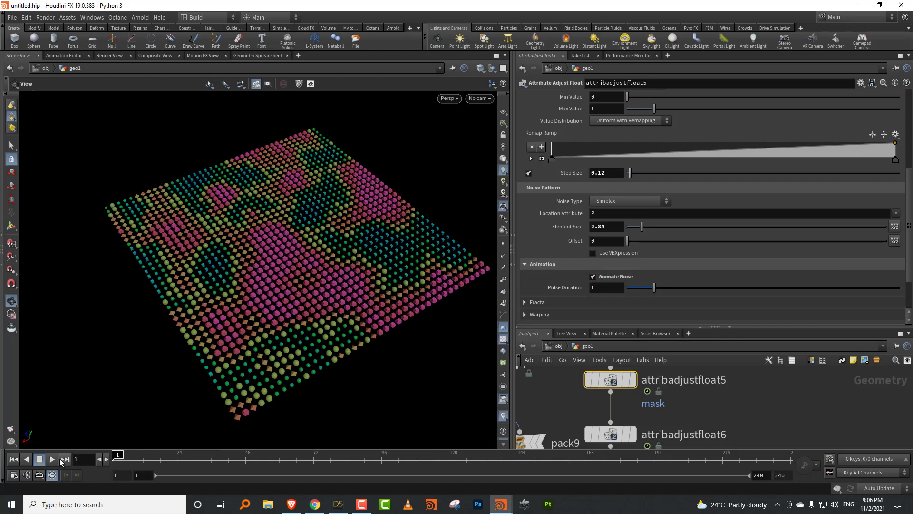
{"action": "left_click", "coordinate": [52, 459]}
{"action": "right_click_drag", "start_coordinate": [276, 285], "coordinate": [406, 240]}
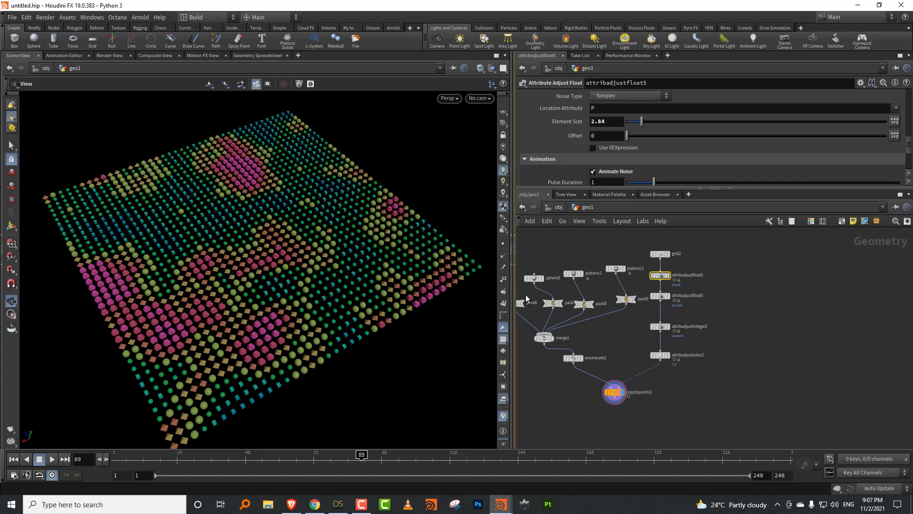
Set the mask adjustment's pattern type to Line and activate its interactive viewport tool
{"action": "scroll", "coordinate": [687, 269], "scroll_direction": "up", "scroll_amount": 2}
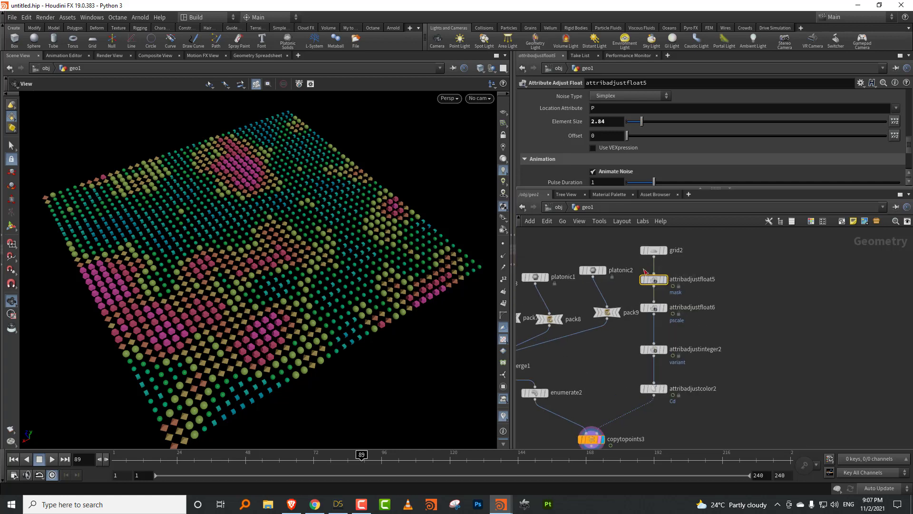
{"action": "left_click_drag", "start_coordinate": [625, 189], "coordinate": [621, 251]}
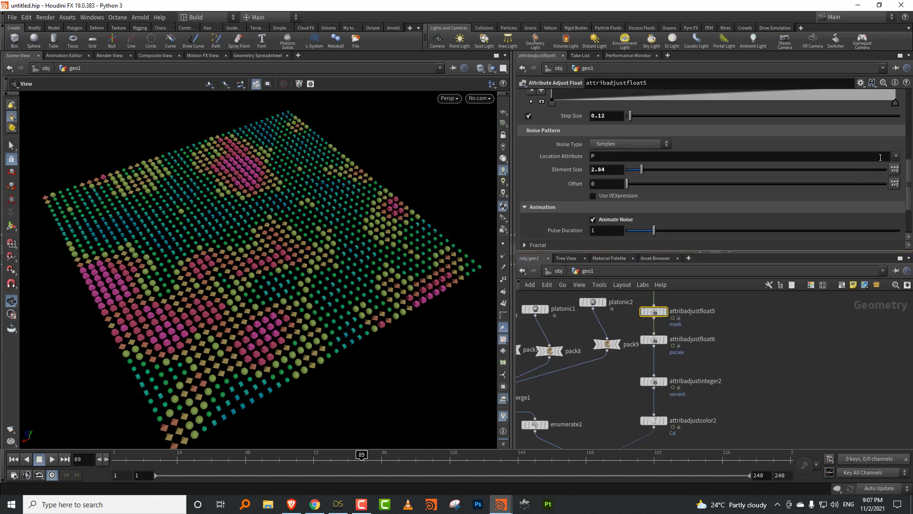
{"action": "scroll", "coordinate": [735, 138], "scroll_direction": "up", "scroll_amount": 5}
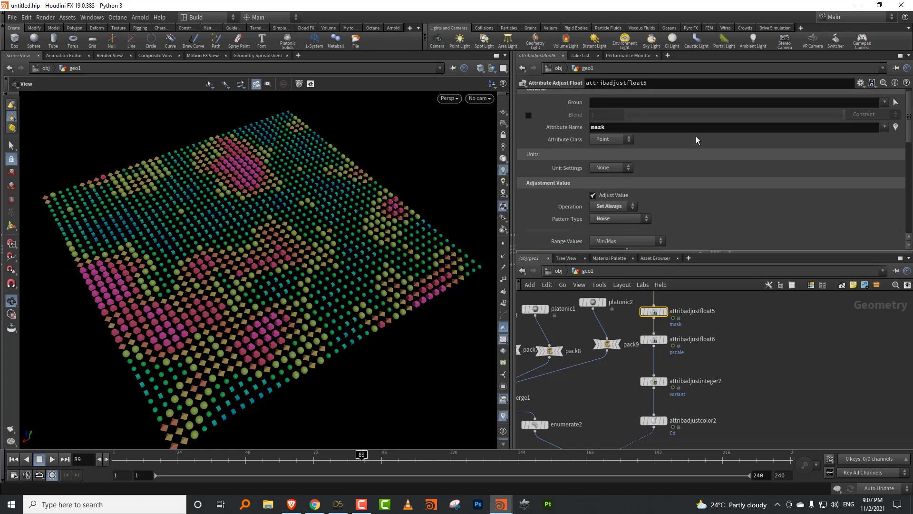
{"action": "left_click", "coordinate": [623, 218]}
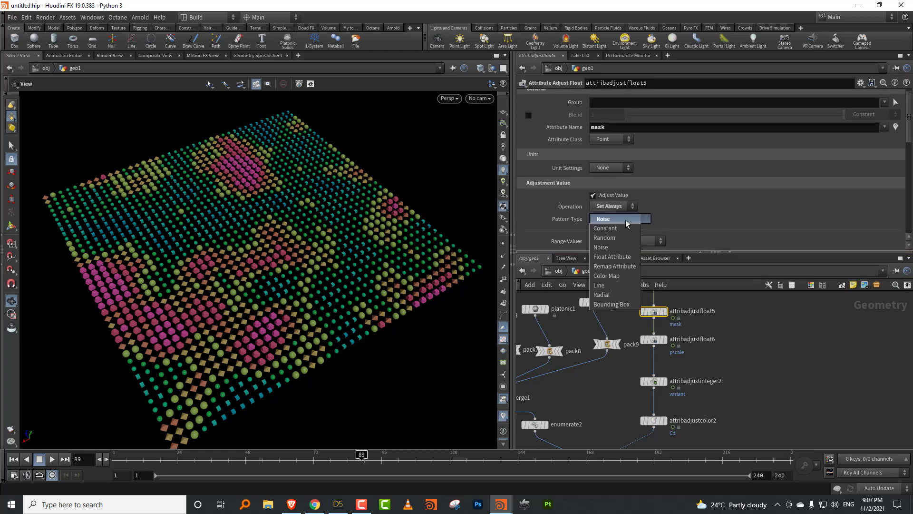
{"action": "left_click", "coordinate": [615, 290]}
{"action": "key", "text": "Return"}
Draw a gradient line across the grid and adjust its direction and extent in the viewport
{"action": "right_click_drag", "start_coordinate": [269, 261], "coordinate": [209, 264], "text": "alt"}
{"action": "middle_click_drag", "start_coordinate": [208, 263], "coordinate": [192, 288], "text": "alt"}
{"action": "left_click_drag", "start_coordinate": [192, 283], "coordinate": [293, 257]}
{"action": "left_click_drag", "start_coordinate": [94, 326], "coordinate": [172, 291]}
{"action": "left_click_drag", "start_coordinate": [290, 266], "coordinate": [249, 264], "text": "alt"}
{"action": "left_click_drag", "start_coordinate": [315, 233], "coordinate": [276, 235]}
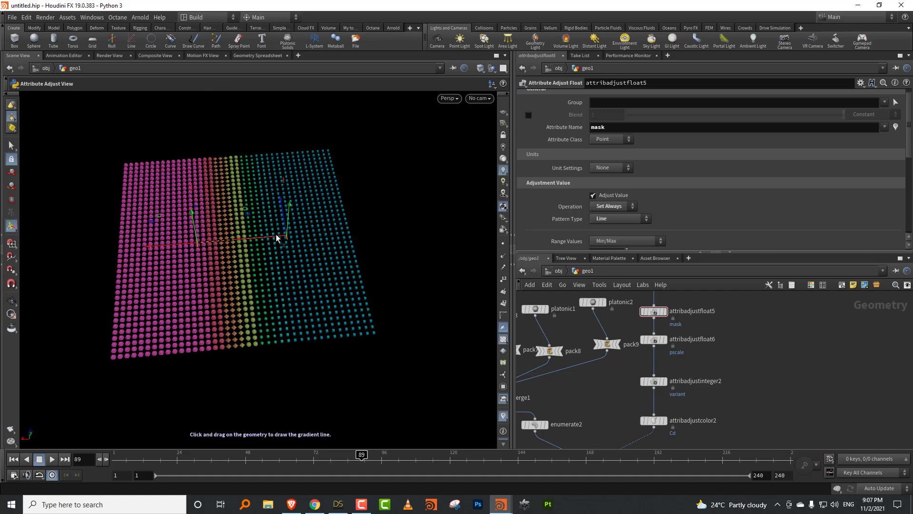
Set the mask adjustment's pattern type to Radial and draw a radial gradient over the grid
{"action": "left_click", "coordinate": [618, 219]}
{"action": "left_click", "coordinate": [614, 288]}
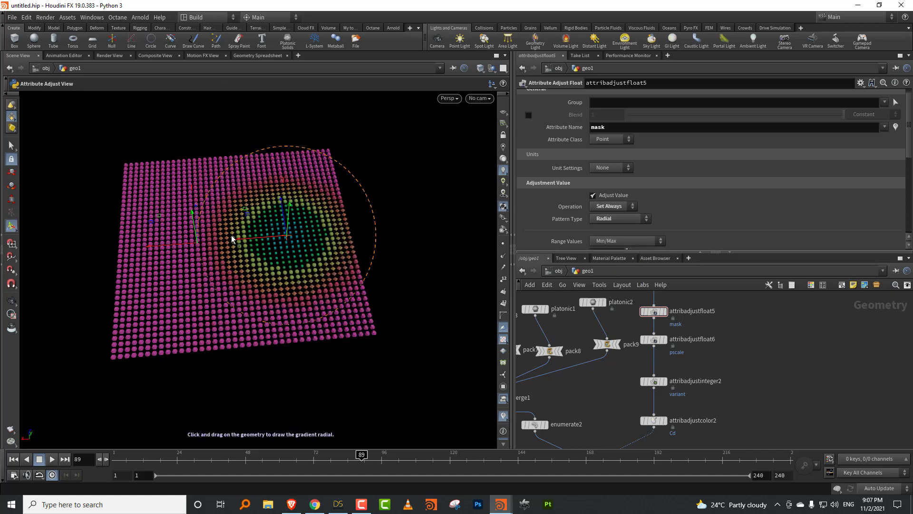
{"action": "left_click_drag", "start_coordinate": [177, 243], "coordinate": [53, 254]}
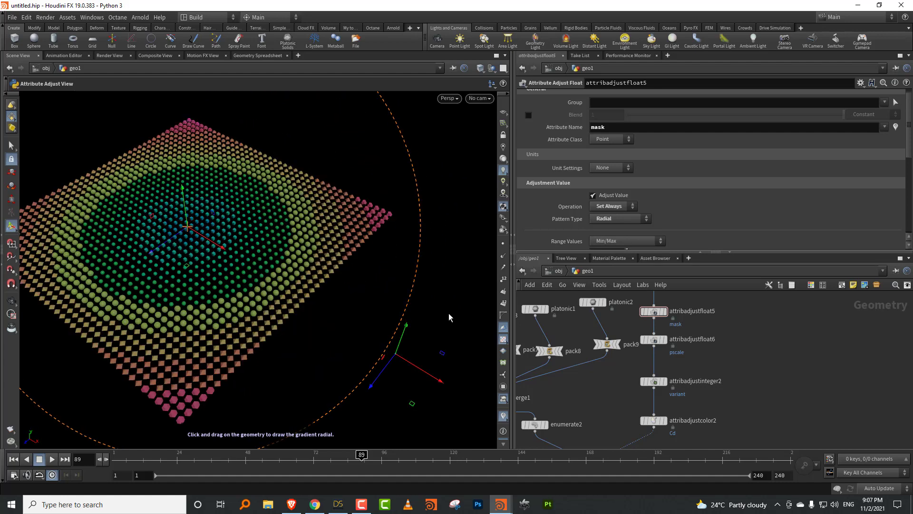
Set the pscale adjustment's Min Value to 1.13 and Max Value to 0.47 so the scaling is inverted across the mask
{"action": "middle_click_drag", "start_coordinate": [694, 330], "coordinate": [671, 361]}
{"action": "left_click", "coordinate": [631, 371]}
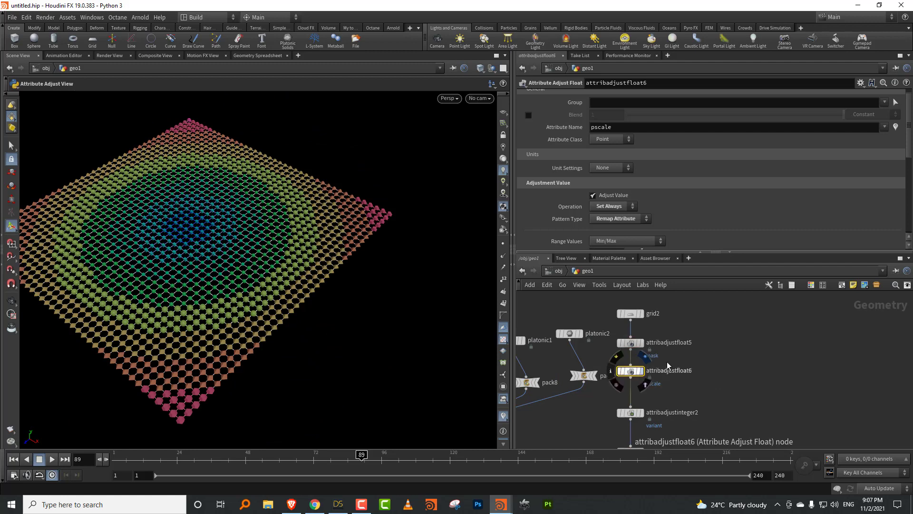
{"action": "left_click_drag", "start_coordinate": [907, 152], "coordinate": [906, 188]}
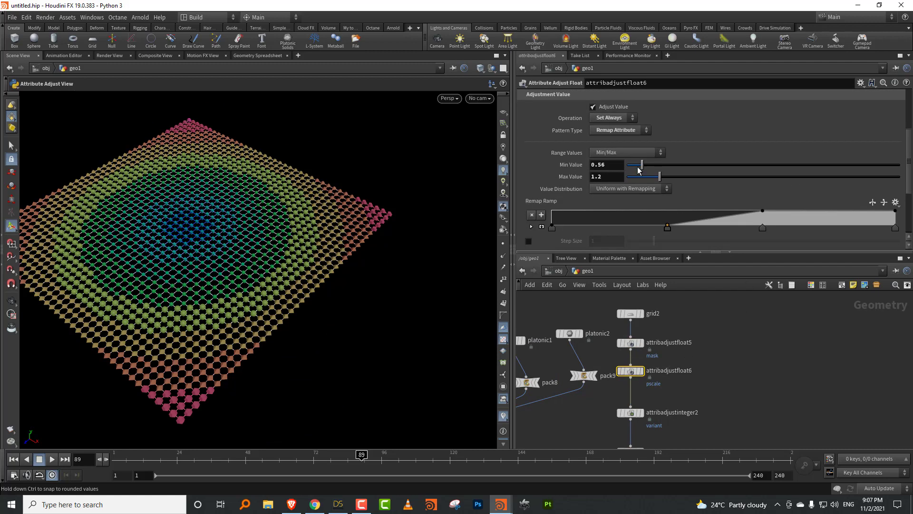
{"action": "mouse_move", "coordinate": [653, 180]}
{"action": "left_mouse_down"}
{"action": "mouse_move", "coordinate": [608, 179]}
{"action": "mouse_move", "coordinate": [640, 179]}
{"action": "mouse_move", "coordinate": [666, 166]}
{"action": "mouse_move", "coordinate": [658, 166]}
{"action": "left_mouse_up"}
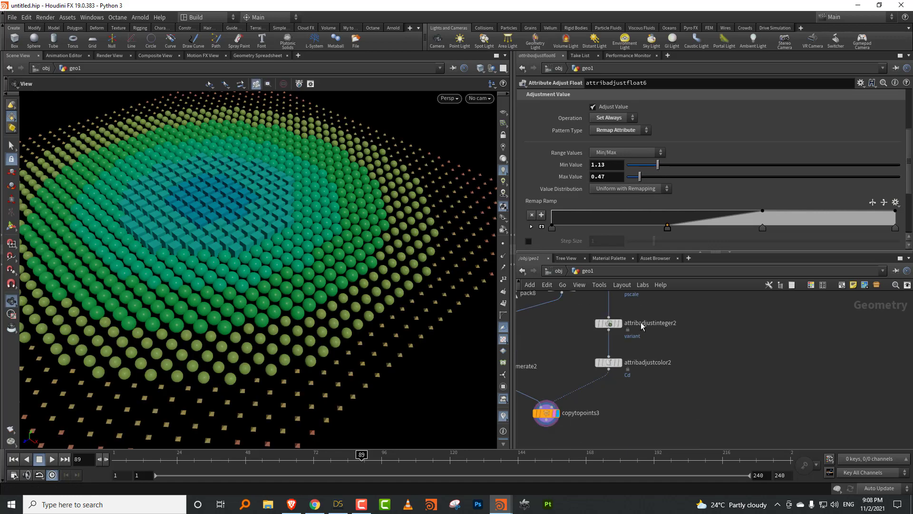
Apply the Two-Tone preset to the color adjustment's color ramp
{"action": "left_click", "coordinate": [609, 363]}
{"action": "scroll", "coordinate": [909, 143], "scroll_direction": "up", "scroll_amount": 3}
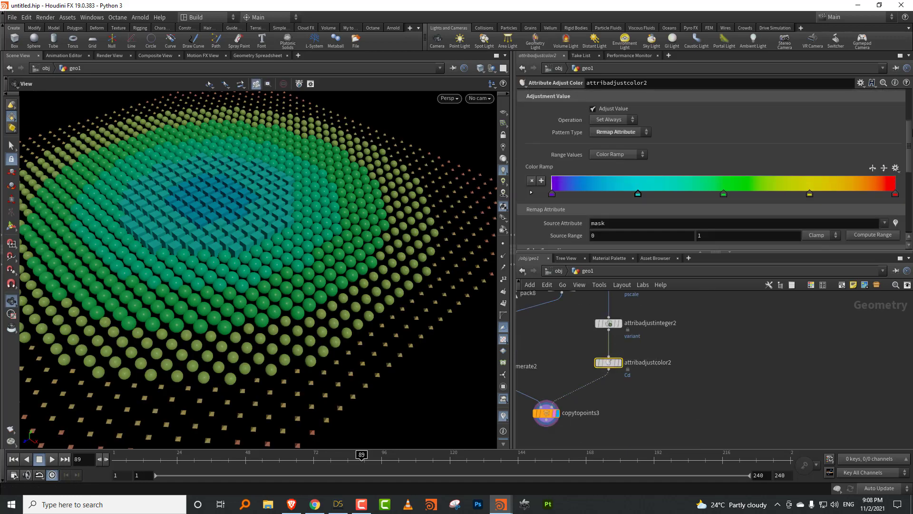
{"action": "left_click", "coordinate": [887, 169]}
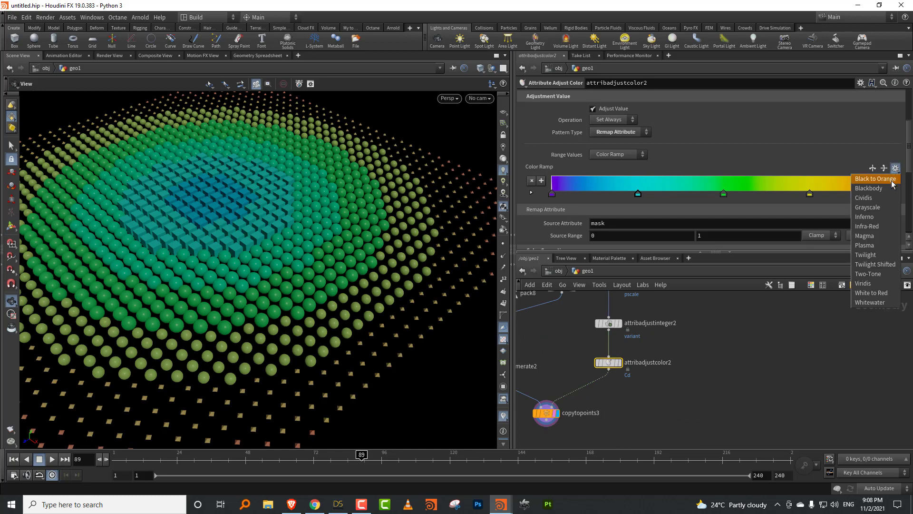
{"action": "left_click", "coordinate": [880, 273]}
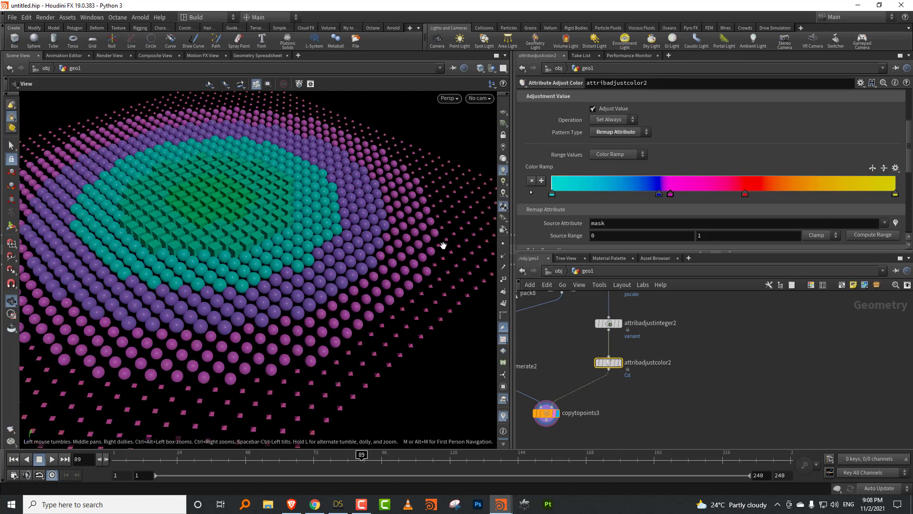
Set the mask adjustment's pattern type back to Noise
{"action": "right_click_drag", "start_coordinate": [300, 249], "coordinate": [228, 310]}
{"action": "left_click_drag", "start_coordinate": [228, 310], "coordinate": [302, 291]}
{"action": "middle_click_drag", "start_coordinate": [657, 299], "coordinate": [632, 373]}
{"action": "left_click", "coordinate": [593, 374]}
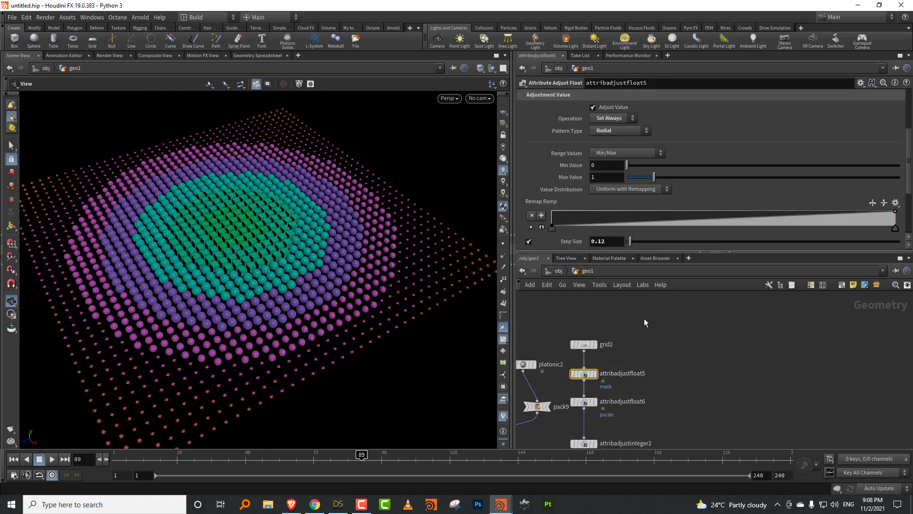
{"action": "left_click", "coordinate": [620, 130]}
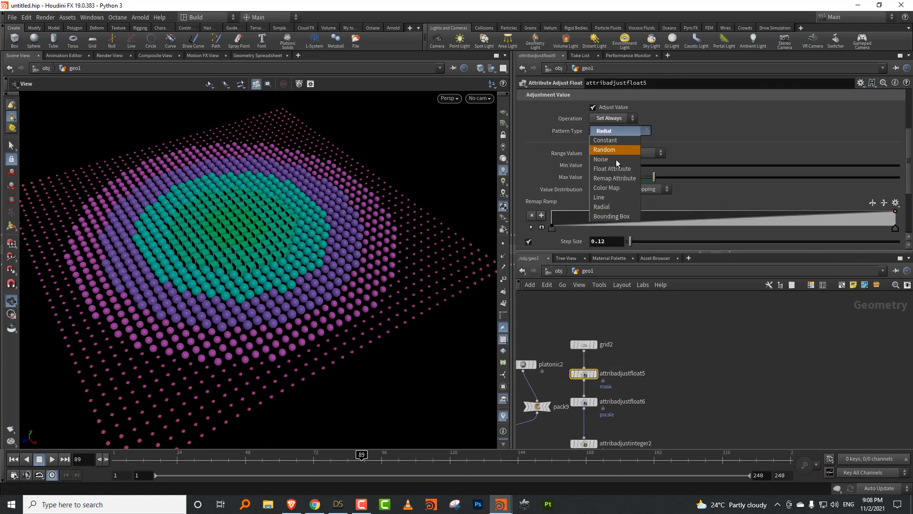
{"action": "left_click", "coordinate": [615, 205]}
{"action": "left_click", "coordinate": [612, 130]}
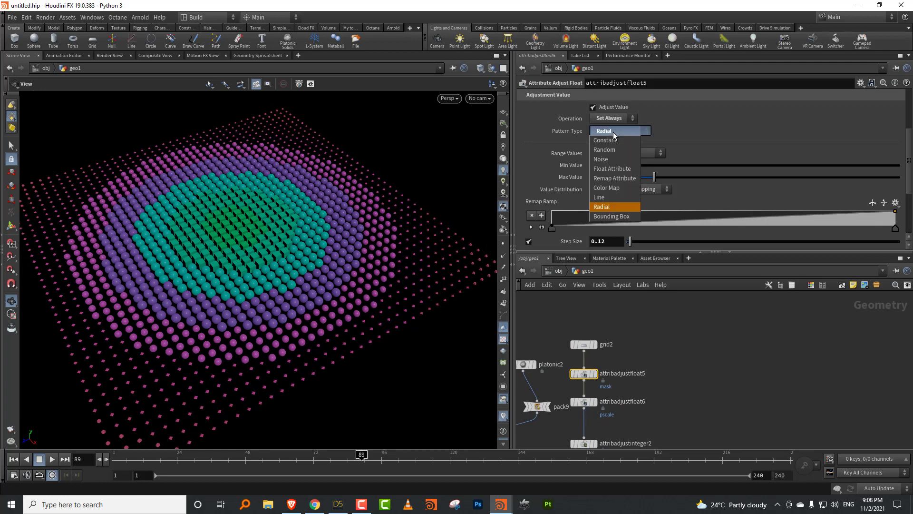
{"action": "left_click", "coordinate": [610, 193]}
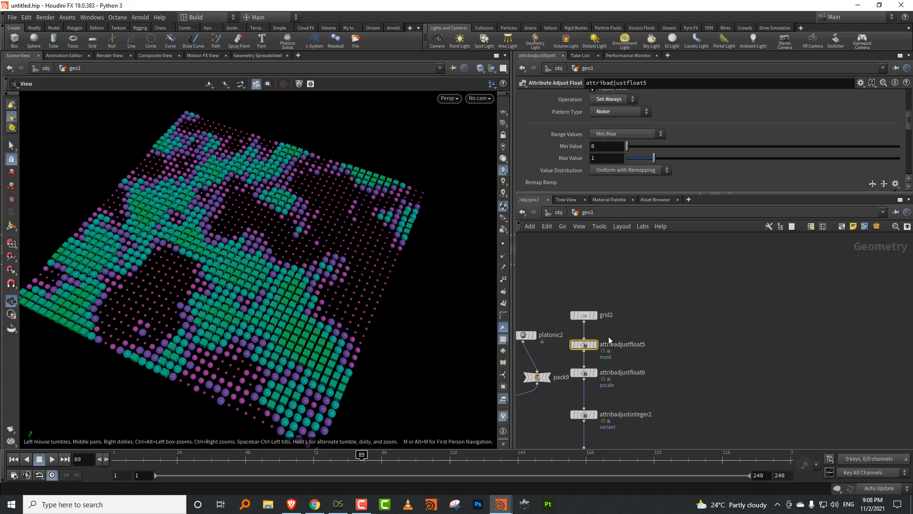
Add a Circle node beside the grid chain with 39 divisions and a uniform scale of about 4.01
{"action": "key", "text": "Tab"}
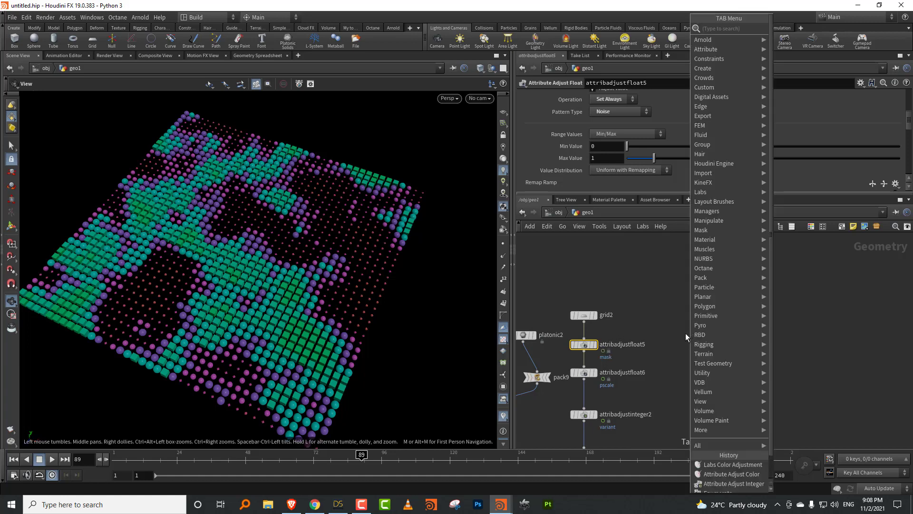
{"action": "key", "text": "Escape"}
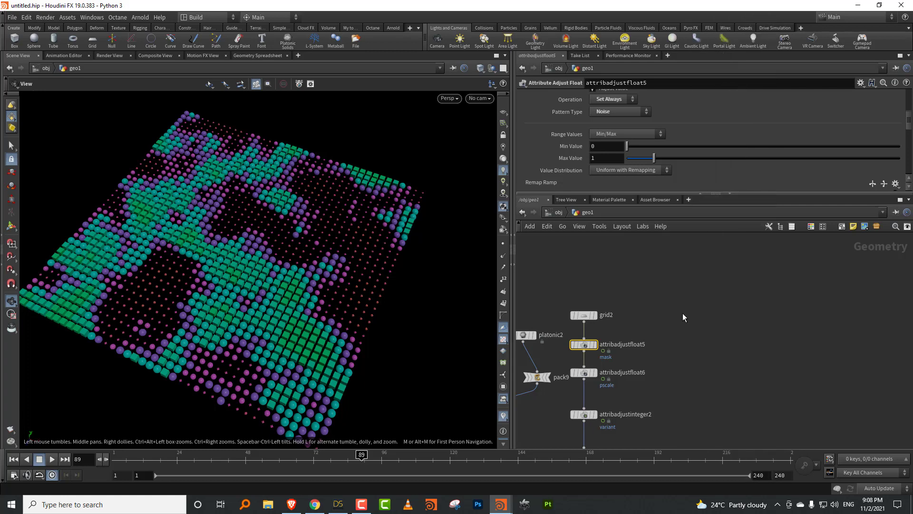
{"action": "key", "text": "Tab"}
{"action": "type", "text": "cir"}
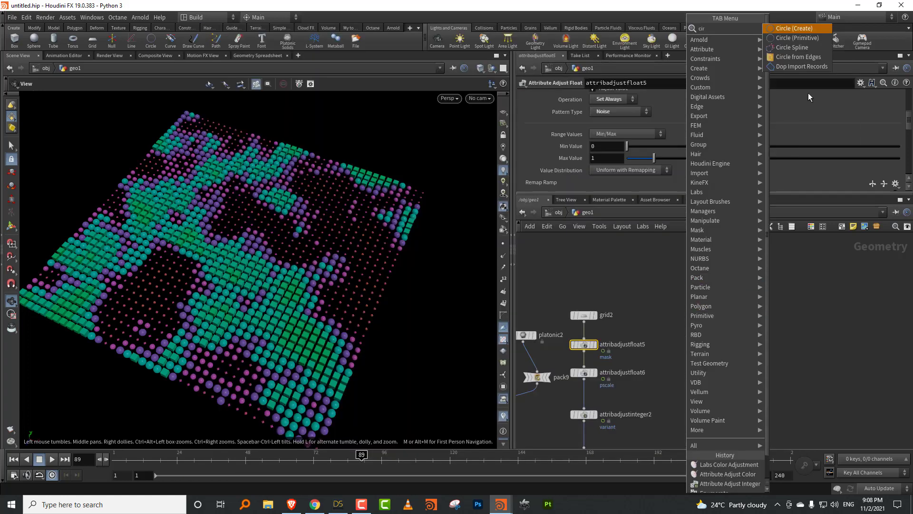
{"action": "left_click", "coordinate": [809, 34]}
{"action": "left_click", "coordinate": [764, 311]}
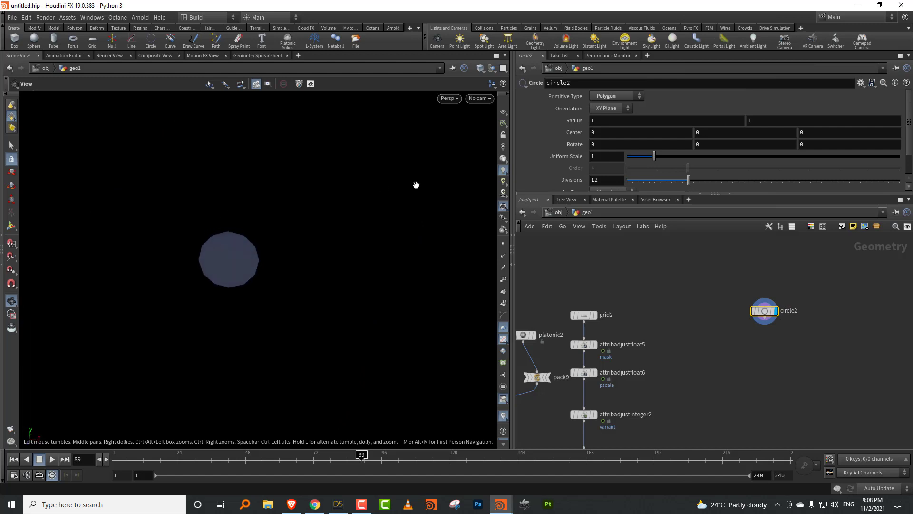
{"action": "left_click_drag", "start_coordinate": [688, 181], "coordinate": [839, 183]}
{"action": "left_click_drag", "start_coordinate": [683, 156], "coordinate": [736, 156]}
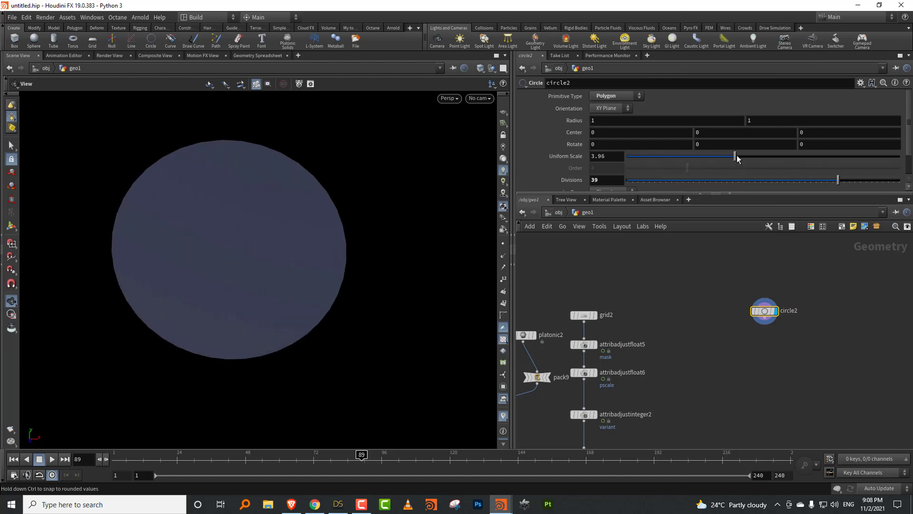
Append a Carve node to the circle, display it, and enable Second U at 0.75 to keep a half arc
{"action": "key", "text": "Tab"}
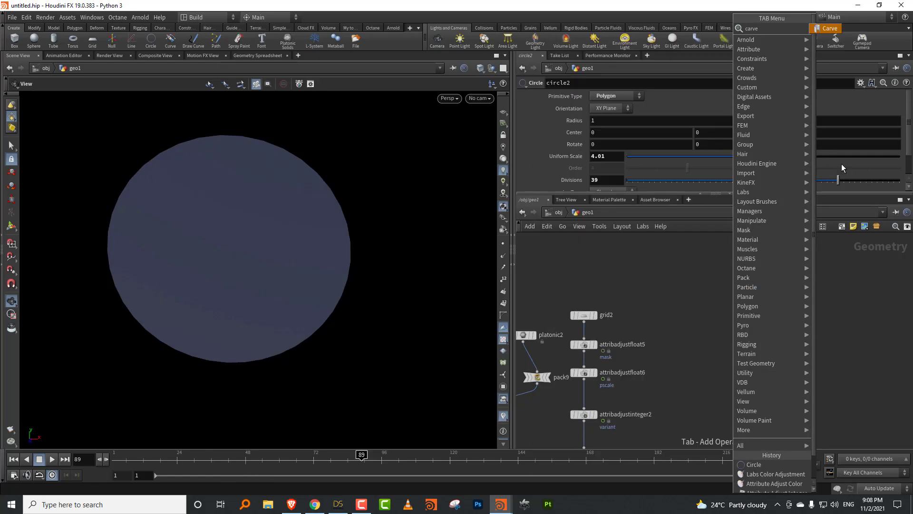
{"action": "left_click", "coordinate": [815, 29]}
{"action": "left_click", "coordinate": [766, 325]}
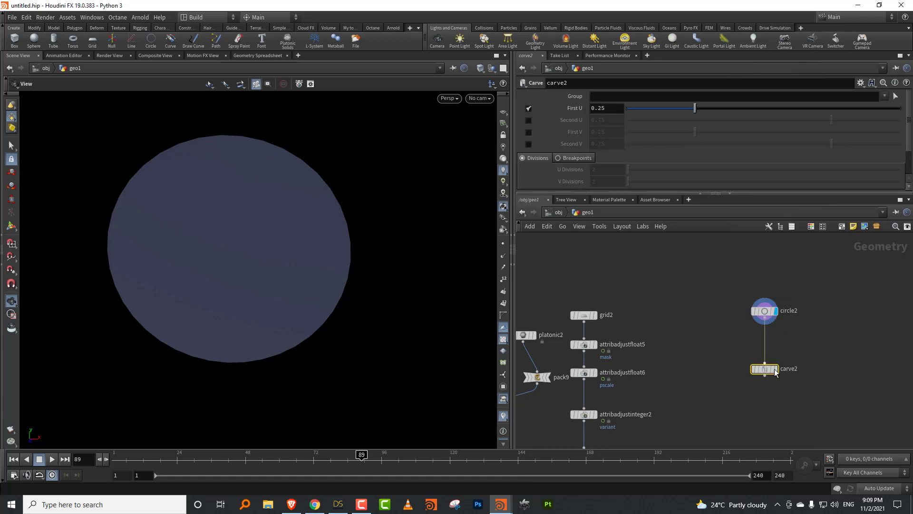
Append a Resample node to the carved arc and treat its polygons as Subdivision Curves
{"action": "key", "text": "Tab"}
{"action": "type", "text": "resa"}
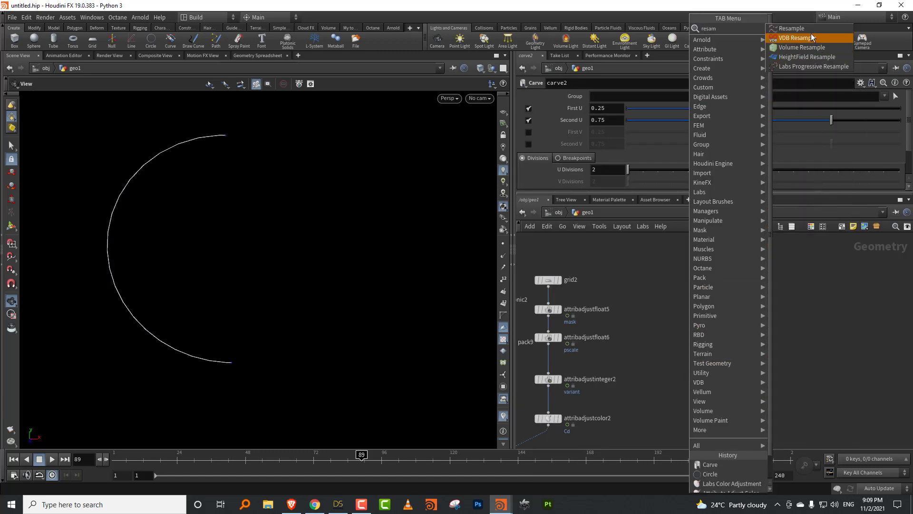
{"action": "left_click", "coordinate": [808, 29]}
{"action": "left_click", "coordinate": [736, 392]}
{"action": "left_click_drag", "start_coordinate": [636, 195], "coordinate": [634, 234]}
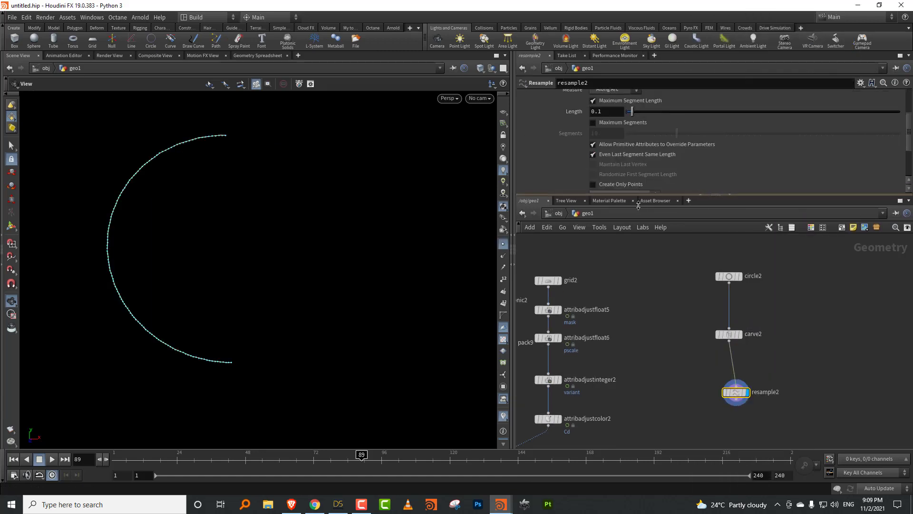
{"action": "left_click", "coordinate": [631, 214]}
{"action": "left_click", "coordinate": [618, 233]}
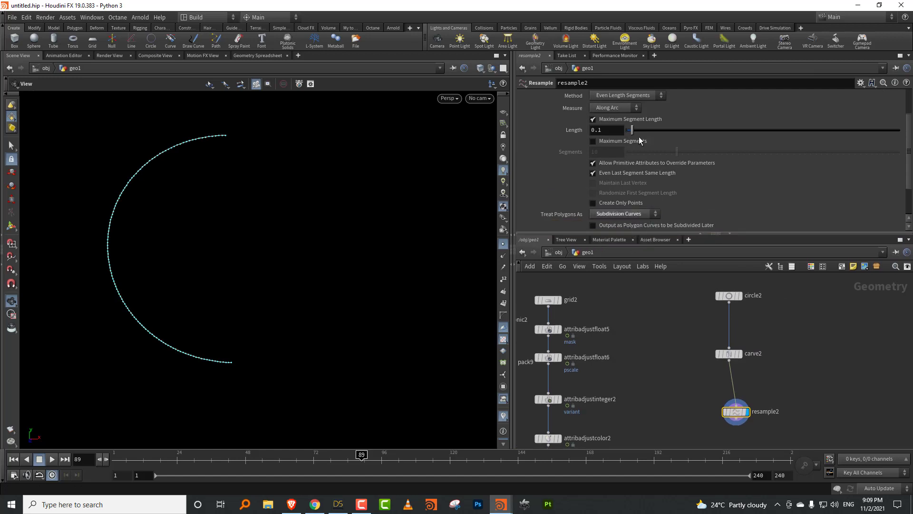
Set the resample's segment length to 0.314 and enable its Curve U Attribute named curveu
{"action": "mouse_move", "coordinate": [631, 130]}
{"action": "left_mouse_down"}
{"action": "mouse_move", "coordinate": [660, 136]}
{"action": "mouse_move", "coordinate": [644, 134]}
{"action": "left_mouse_up"}
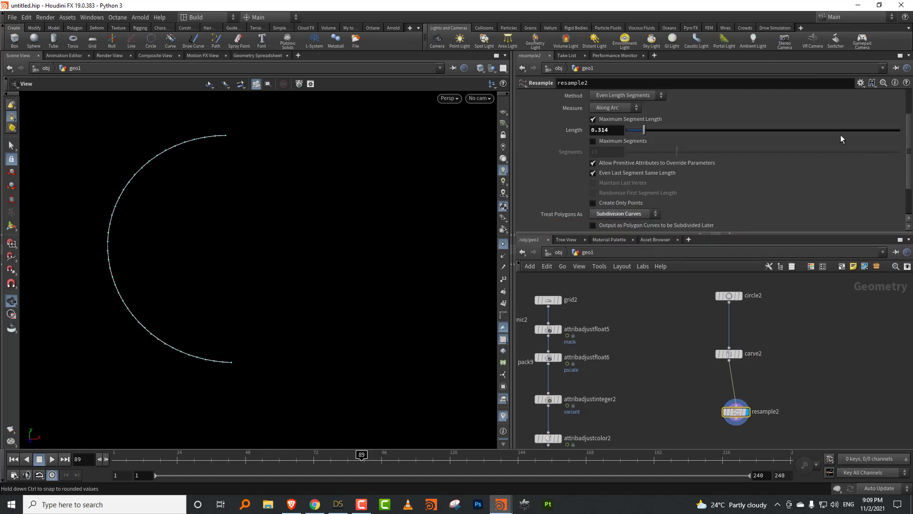
{"action": "scroll", "coordinate": [904, 189], "scroll_direction": "down", "scroll_amount": 1}
{"action": "scroll", "coordinate": [905, 189], "scroll_direction": "down", "scroll_amount": 2}
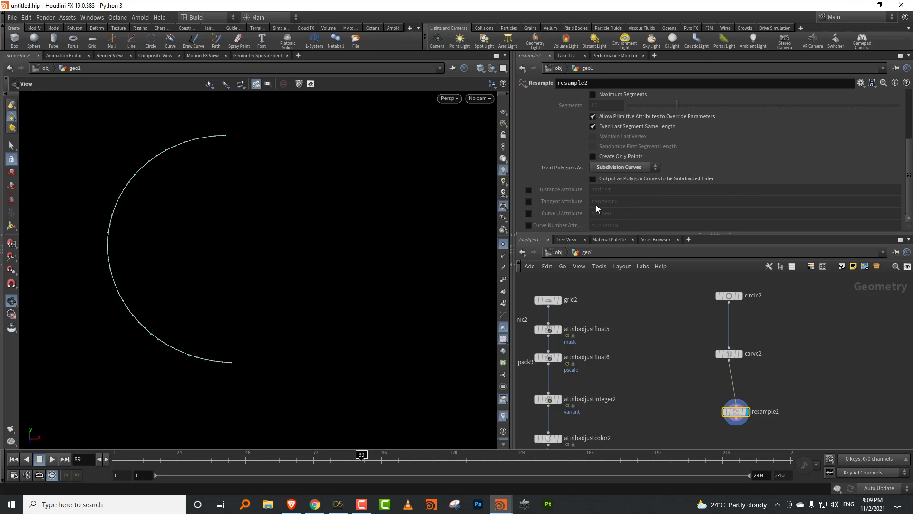
{"action": "left_click", "coordinate": [529, 213]}
{"action": "middle_click_drag", "start_coordinate": [808, 394], "coordinate": [752, 358]}
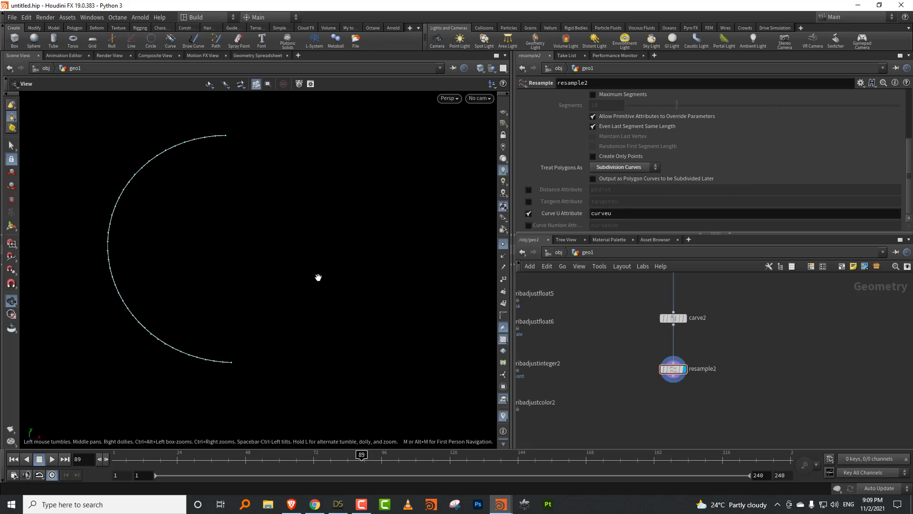
Display the point numbers to examine the point order along the arc, and hide them again
{"action": "left_click", "coordinate": [503, 280]}
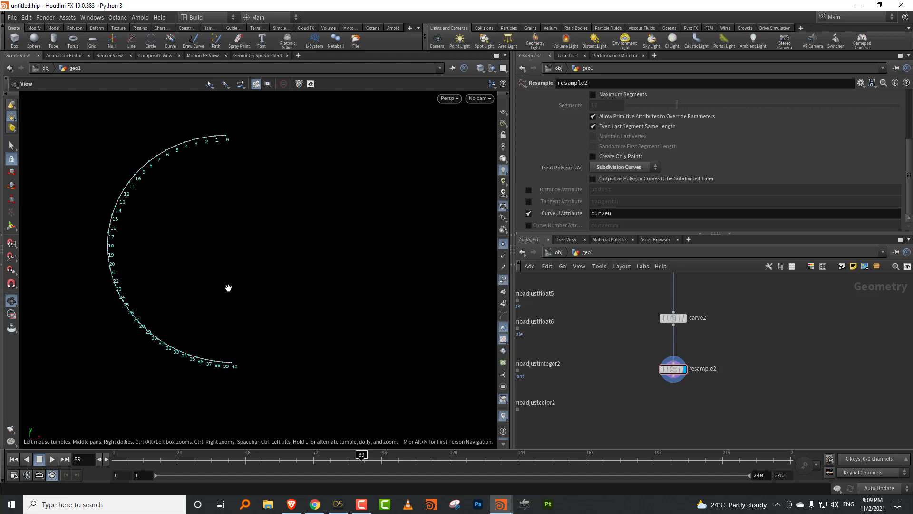
{"action": "left_click", "coordinate": [503, 280]}
{"action": "middle_click_drag", "start_coordinate": [631, 380], "coordinate": [598, 420]}
{"action": "scroll", "coordinate": [680, 362], "scroll_direction": "down", "scroll_amount": 2}
{"action": "mouse_move", "coordinate": [637, 357]}
{"action": "left_mouse_down"}
{"action": "mouse_move", "coordinate": [669, 402]}
{"action": "mouse_move", "coordinate": [654, 360]}
{"action": "left_mouse_up"}
{"action": "left_click", "coordinate": [680, 366]}
{"action": "left_click", "coordinate": [654, 371]}
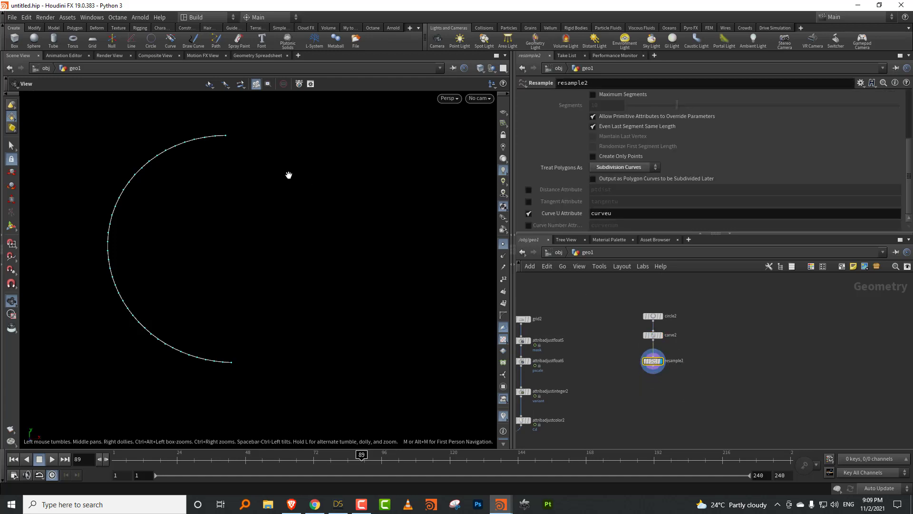
Duplicate the box and its pack node, and copy the packed box onto the resampled arc with Copy to Points
{"action": "middle_click_drag", "start_coordinate": [602, 368], "coordinate": [779, 369]}
{"action": "scroll", "coordinate": [654, 351], "scroll_direction": "up", "scroll_amount": 2}
{"action": "middle_click_drag", "start_coordinate": [590, 300], "coordinate": [643, 299]}
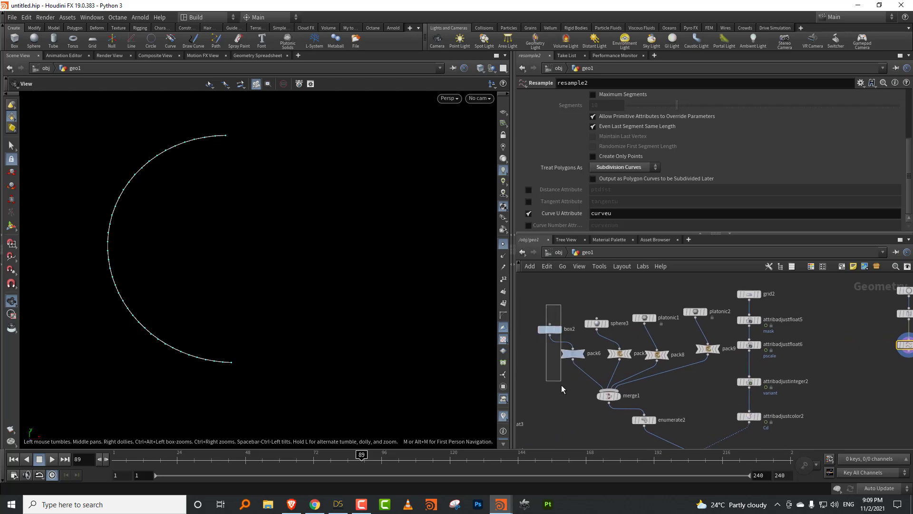
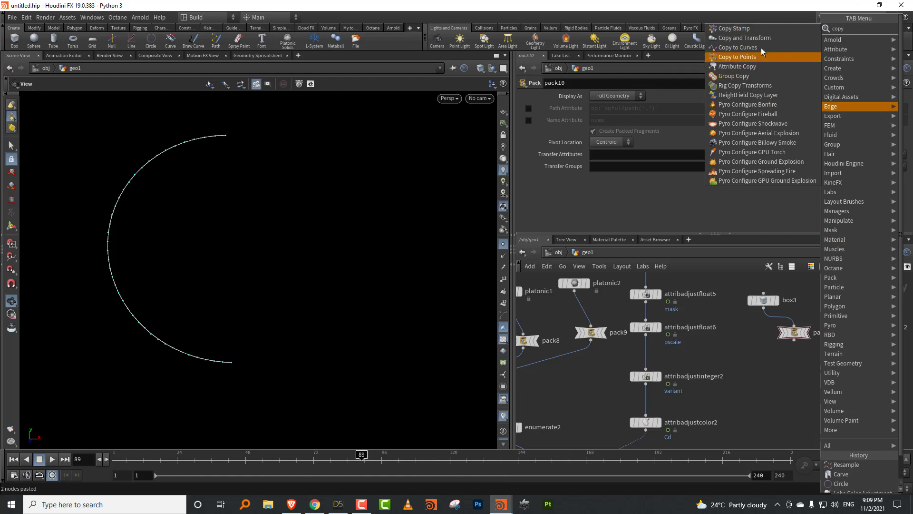
{"action": "left_click_drag", "start_coordinate": [182, 234], "coordinate": [210, 199]}
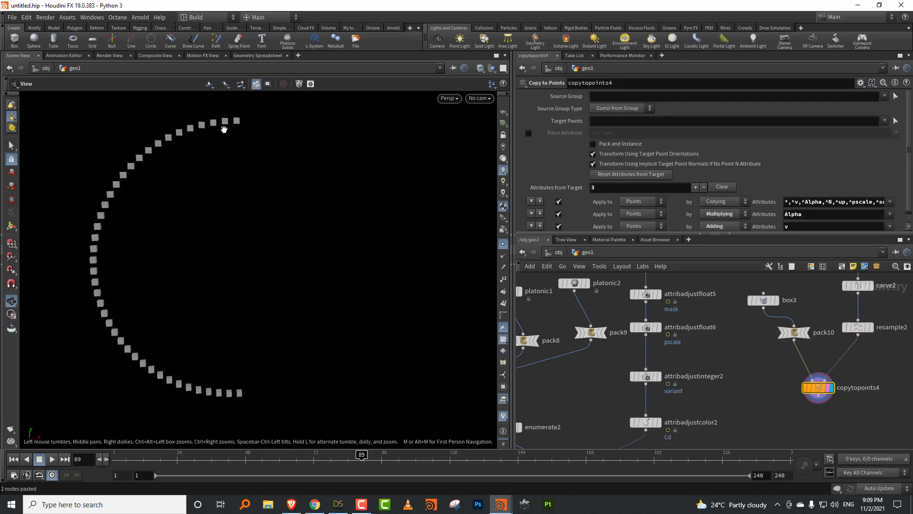
Insert an Orientation Along Curve node between the resampled arc and the new Copy to Points node
{"action": "middle_click_drag", "start_coordinate": [893, 367], "coordinate": [842, 386]}
{"action": "key", "text": "Tab"}
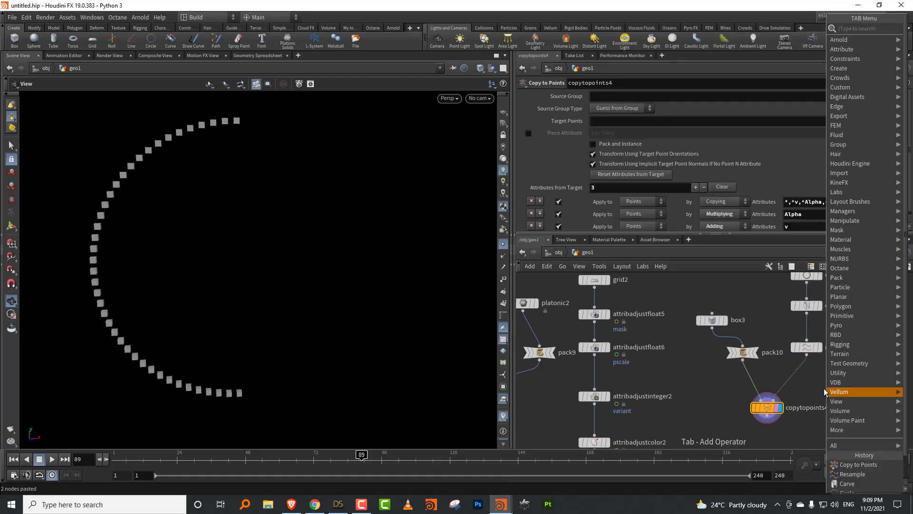
{"action": "type", "text": "orien"}
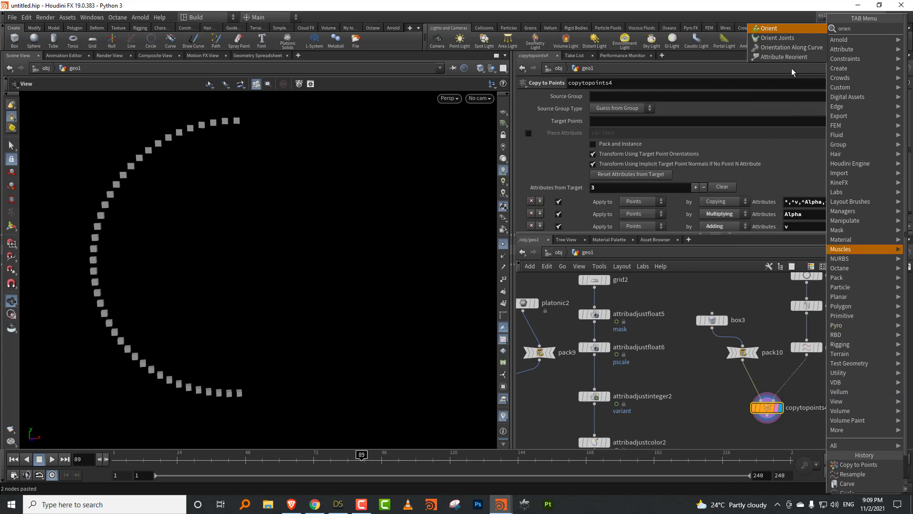
{"action": "left_click", "coordinate": [792, 47]}
{"action": "left_click", "coordinate": [792, 376]}
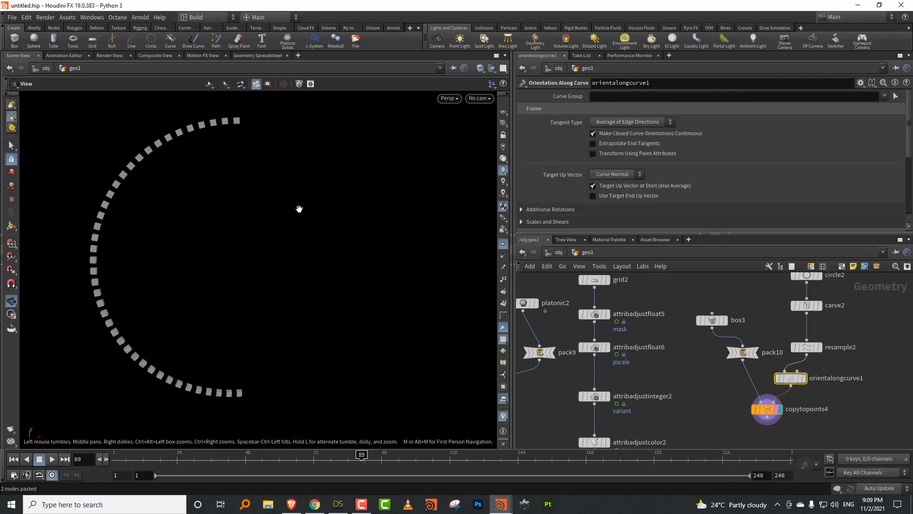
Insert an Attribute Adjust Float node for pscale between the resample and Orientation Along Curve nodes
{"action": "middle_click_drag", "start_coordinate": [807, 404], "coordinate": [768, 416]}
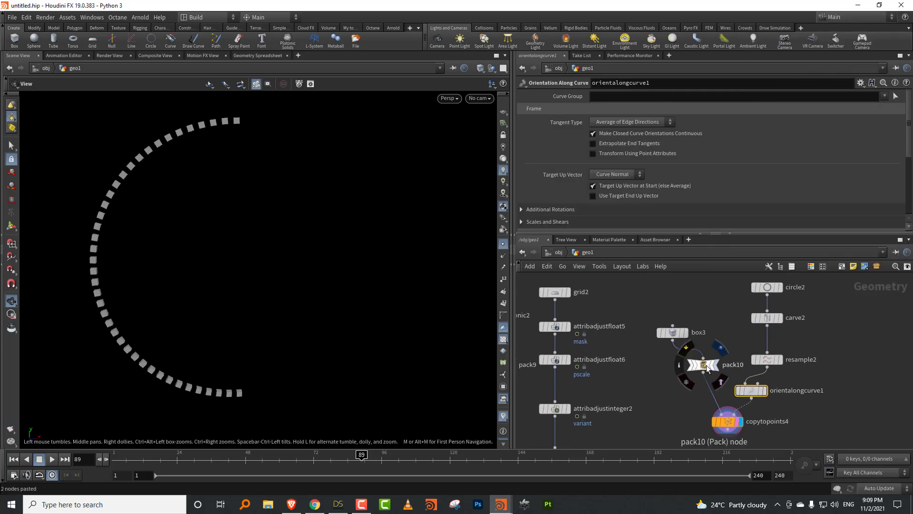
{"action": "key", "text": "Tab"}
{"action": "type", "text": "float"}
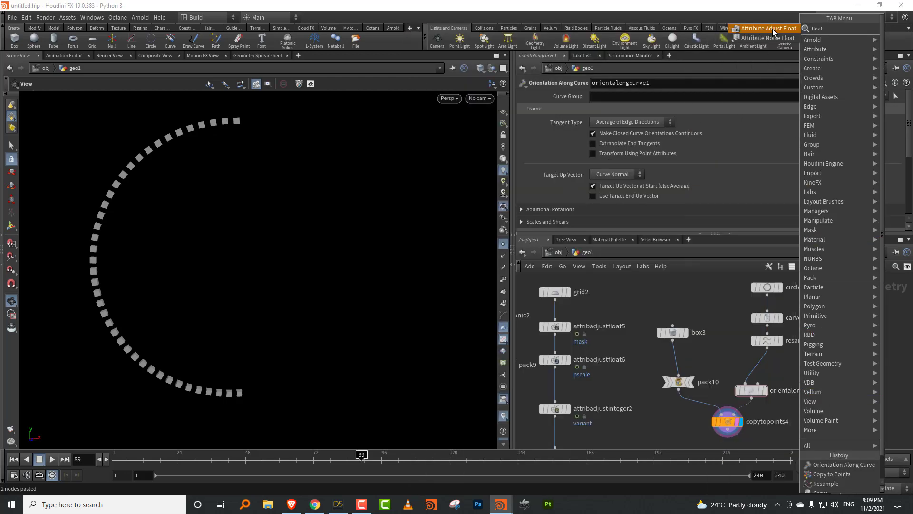
{"action": "left_click", "coordinate": [768, 29]}
{"action": "left_click", "coordinate": [757, 371]}
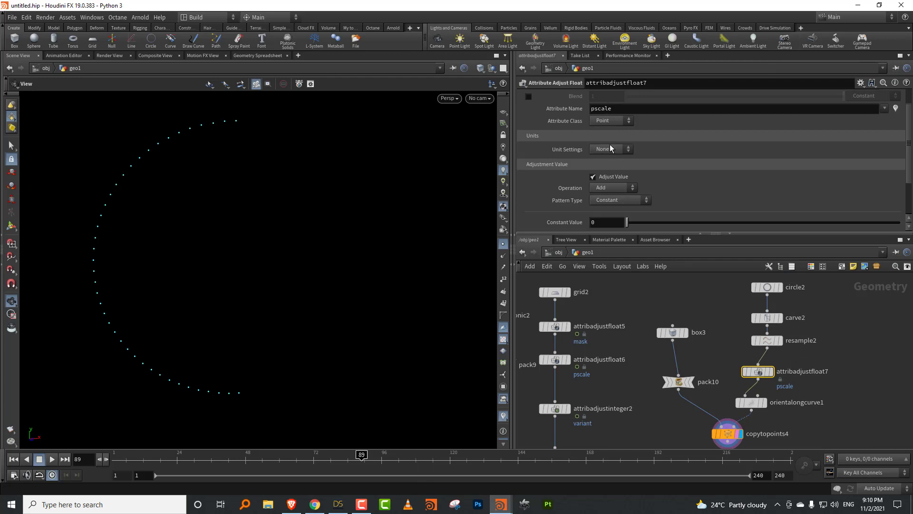
Set the new pscale adjustment's pattern type to Remap Attribute with curveu as the source attribute
{"action": "left_click", "coordinate": [617, 190]}
{"action": "left_click", "coordinate": [608, 185]}
{"action": "left_click", "coordinate": [634, 204]}
{"action": "left_click", "coordinate": [618, 247]}
{"action": "scroll", "coordinate": [908, 146], "scroll_direction": "down", "scroll_amount": 5}
{"action": "type", "text": "curveu"}
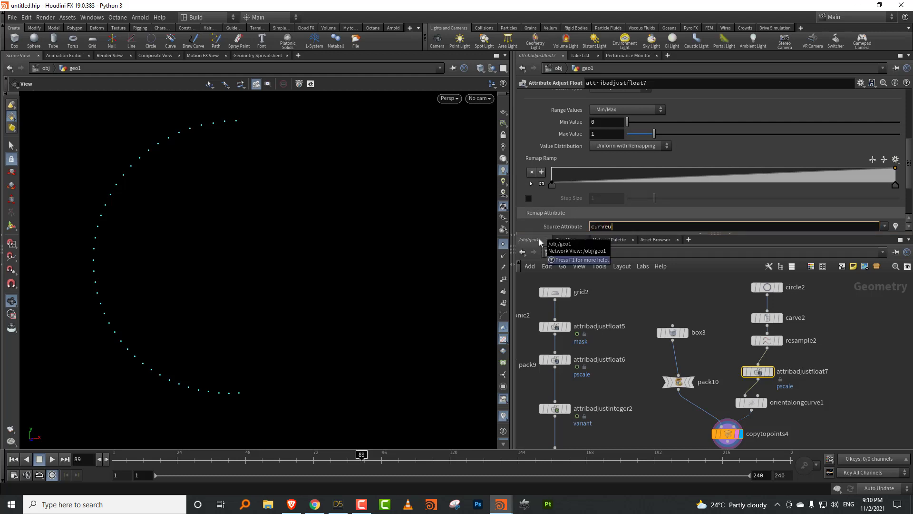
Apply curveu as the pscale remap's source attribute and set its range to a minimum of 0.51 and maximum of 1.36
{"action": "key", "text": "Return"}
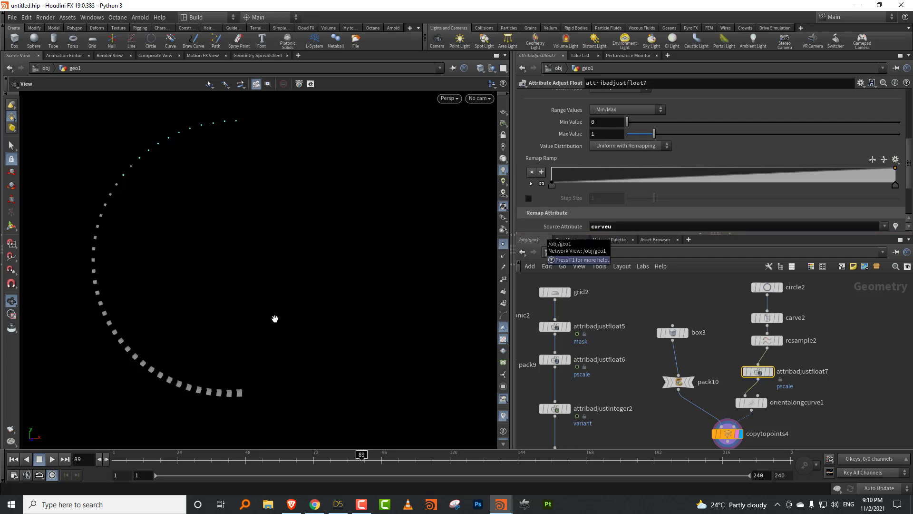
{"action": "left_click", "coordinate": [862, 395]}
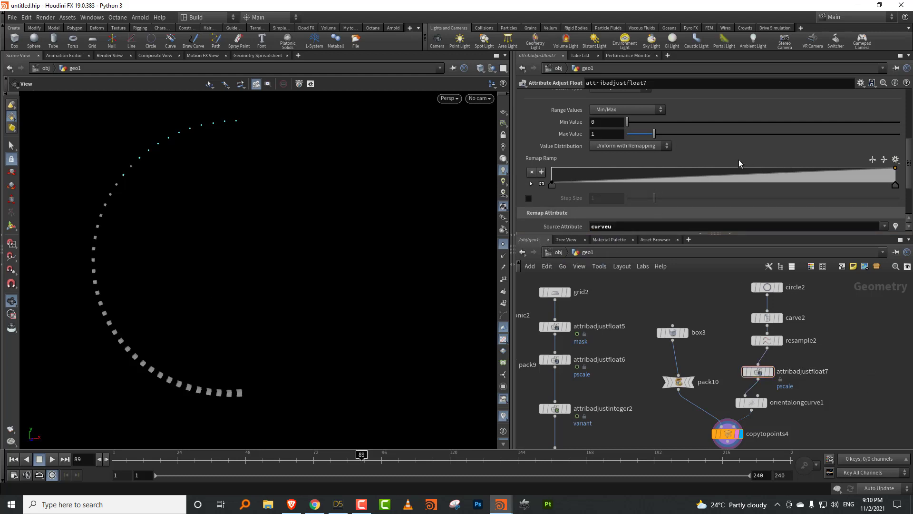
{"action": "mouse_move", "coordinate": [655, 134]}
{"action": "left_mouse_down"}
{"action": "mouse_move", "coordinate": [674, 134]}
{"action": "mouse_move", "coordinate": [641, 124]}
{"action": "left_mouse_up"}
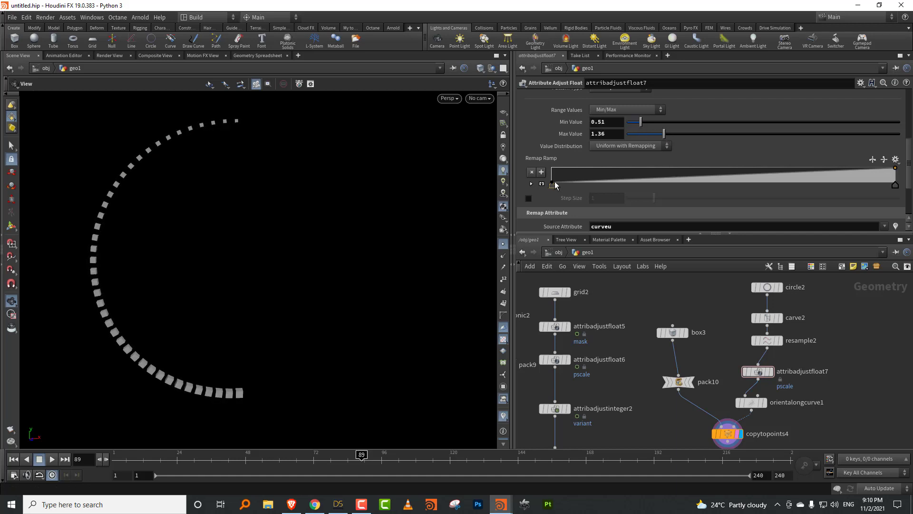
Shape the remap ramp into a central peak falling to zero at its end, and reduce the pscale minimum to 0.19
{"action": "left_click_drag", "start_coordinate": [703, 179], "coordinate": [705, 168]}
{"action": "left_click_drag", "start_coordinate": [896, 169], "coordinate": [899, 189]}
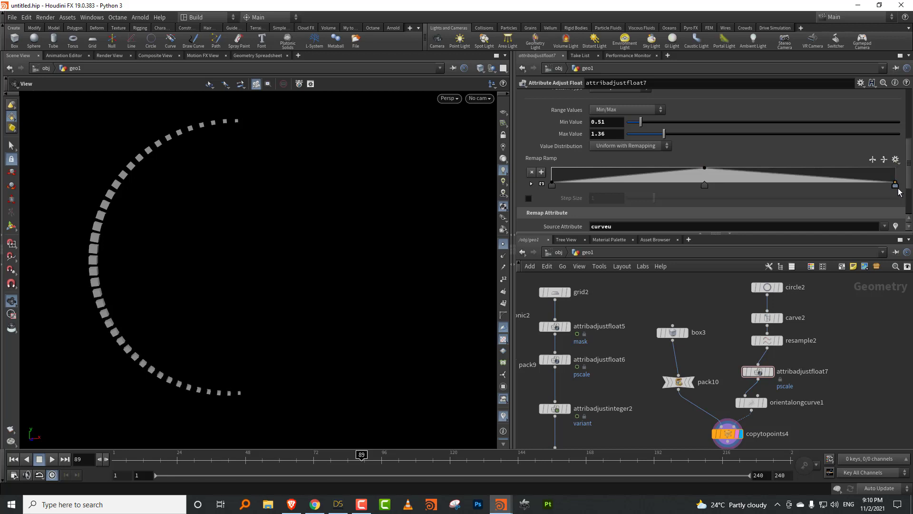
{"action": "scroll", "coordinate": [218, 246], "scroll_direction": "down", "scroll_amount": 3}
{"action": "left_click_drag", "start_coordinate": [640, 124], "coordinate": [635, 128]}
Trim the arc in the Carve node to a First U of about 0.053 and a Second U of about 0.504
{"action": "left_click", "coordinate": [767, 317]}
{"action": "left_click_drag", "start_coordinate": [683, 108], "coordinate": [641, 108]}
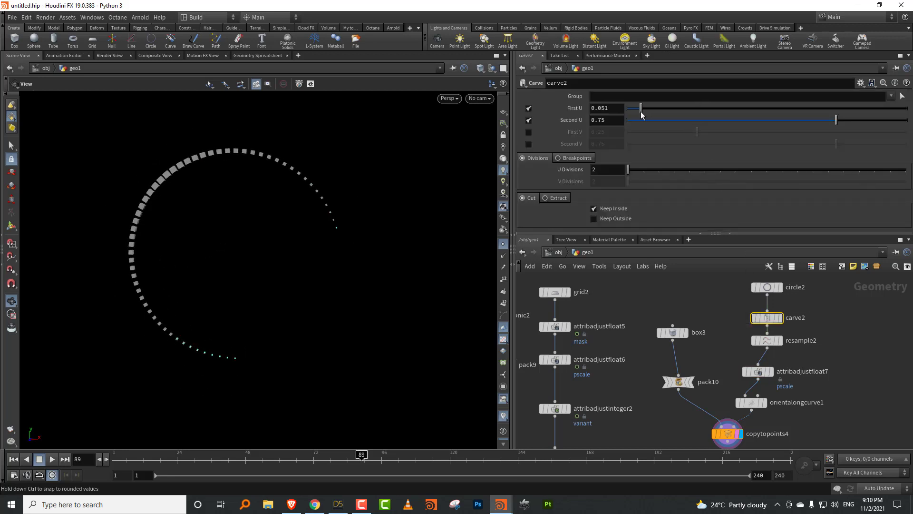
{"action": "left_click_drag", "start_coordinate": [721, 125], "coordinate": [768, 125]}
{"action": "left_click_drag", "start_coordinate": [335, 214], "coordinate": [303, 220]}
{"action": "middle_click_drag", "start_coordinate": [303, 218], "coordinate": [282, 235]}
{"action": "left_click_drag", "start_coordinate": [282, 235], "coordinate": [297, 232]}
Tidy the network by aligning the pack node under the box and the pscale and orientation nodes under the resample node
{"action": "left_click_drag", "start_coordinate": [769, 232], "coordinate": [770, 161]}
{"action": "middle_click_drag", "start_coordinate": [835, 278], "coordinate": [776, 283]}
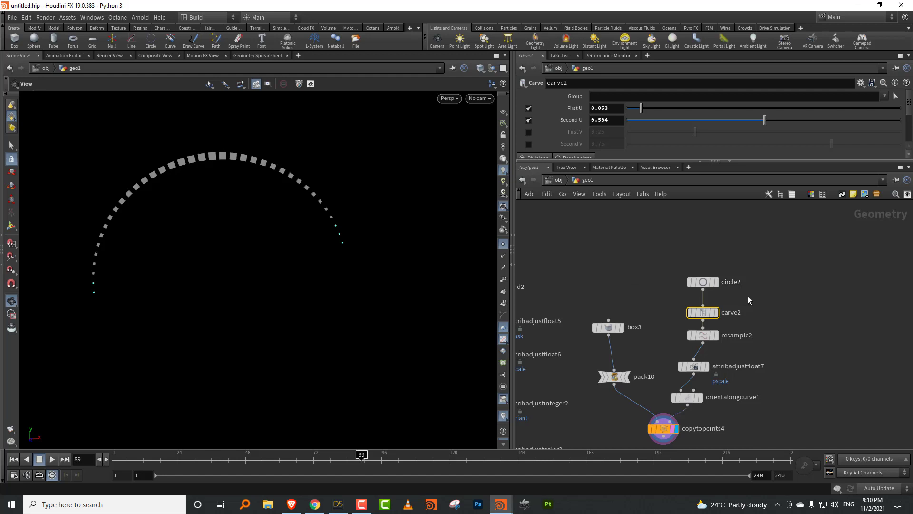
{"action": "middle_click_drag", "start_coordinate": [752, 295], "coordinate": [685, 277]}
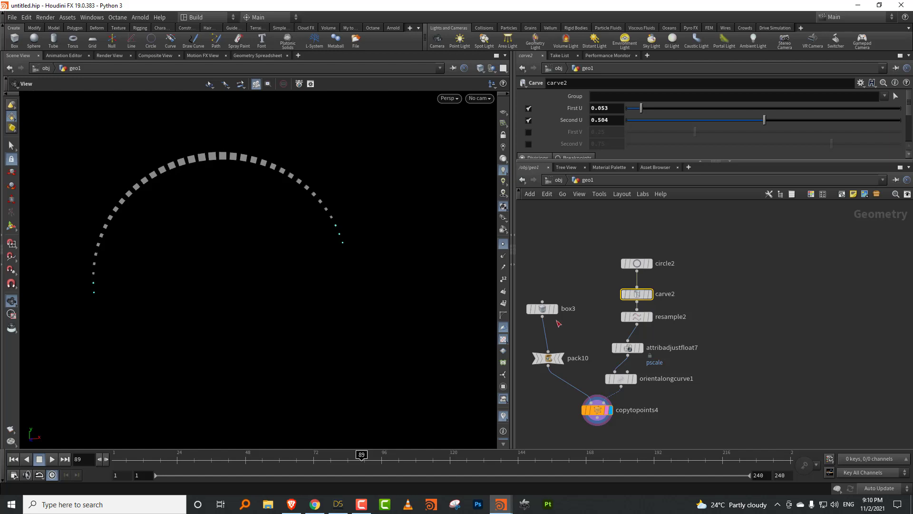
{"action": "left_click_drag", "start_coordinate": [550, 358], "coordinate": [545, 347]}
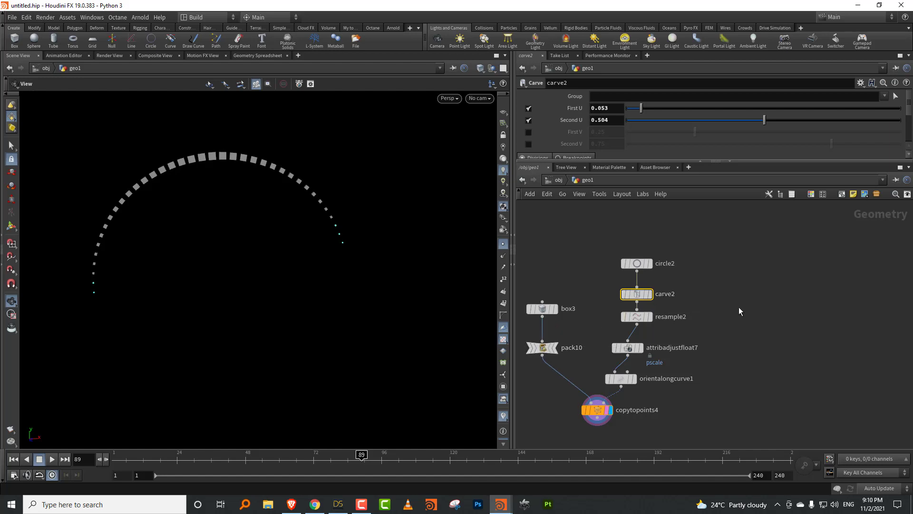
{"action": "scroll", "coordinate": [688, 281], "scroll_direction": "down", "scroll_amount": 3}
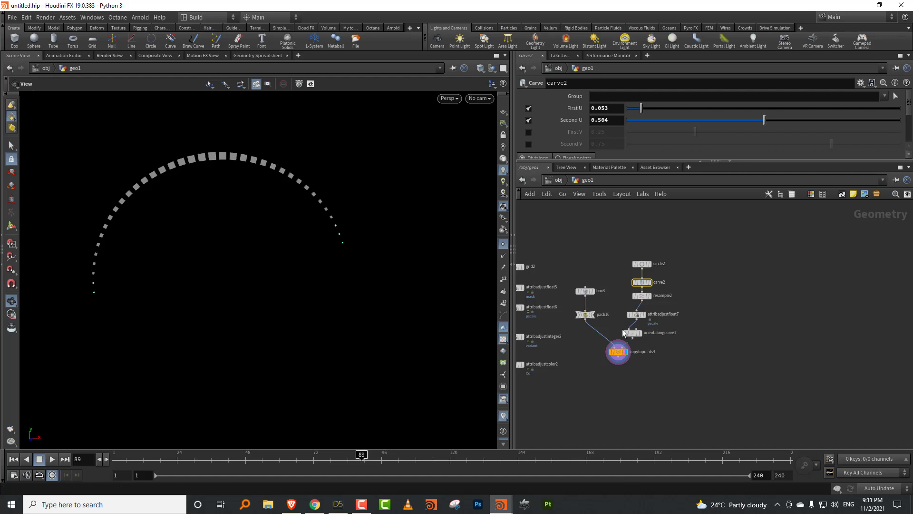
{"action": "scroll", "coordinate": [717, 290], "scroll_direction": "up", "scroll_amount": 3}
{"action": "left_click_drag", "start_coordinate": [600, 325], "coordinate": [616, 353]}
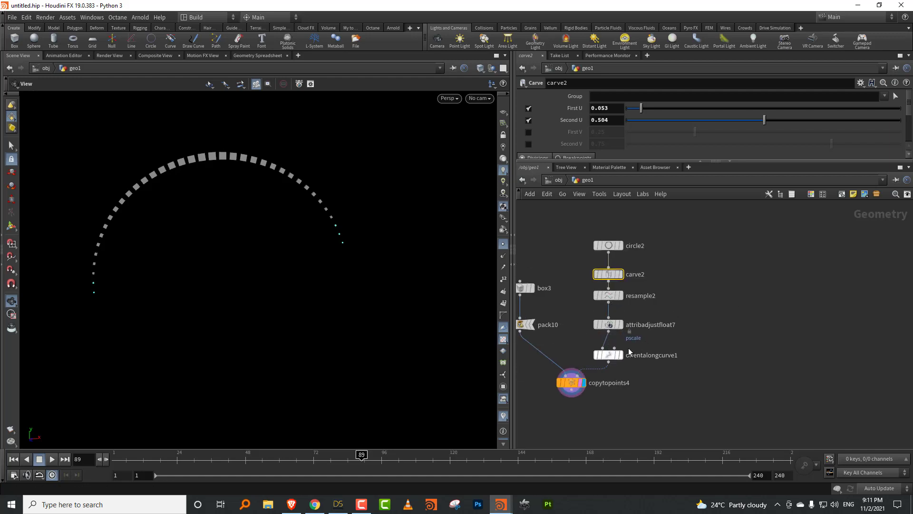
Examine the pscale adjustment's range values, remap ramp, source attribute and post-process settings
{"action": "left_click", "coordinate": [606, 324]}
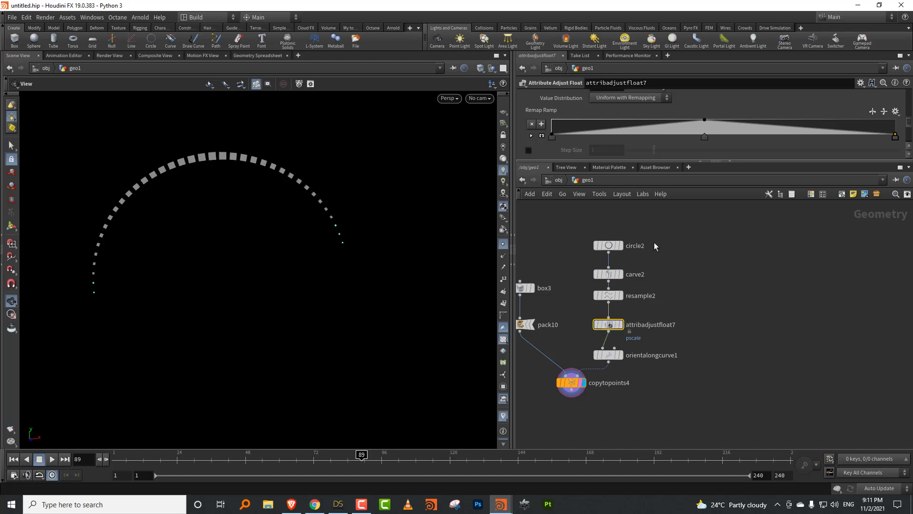
{"action": "left_click_drag", "start_coordinate": [622, 161], "coordinate": [632, 273]}
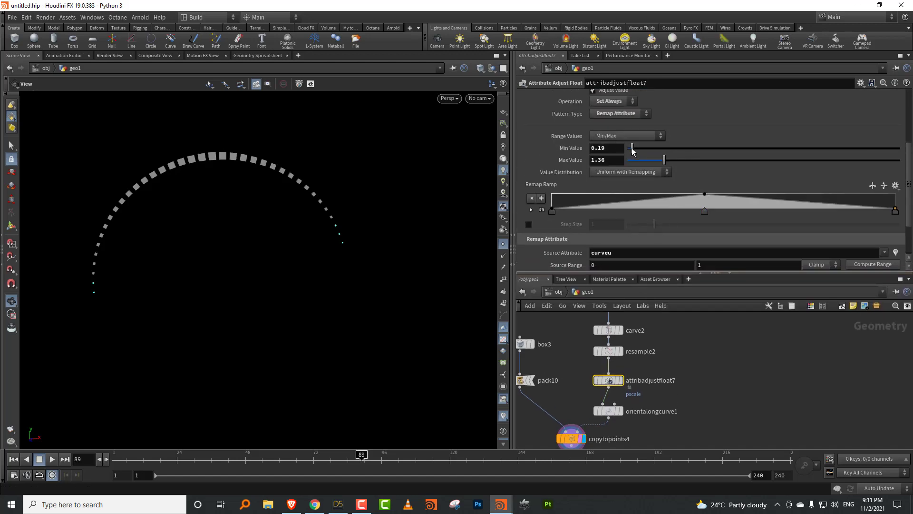
{"action": "left_click_drag", "start_coordinate": [909, 170], "coordinate": [907, 219]}
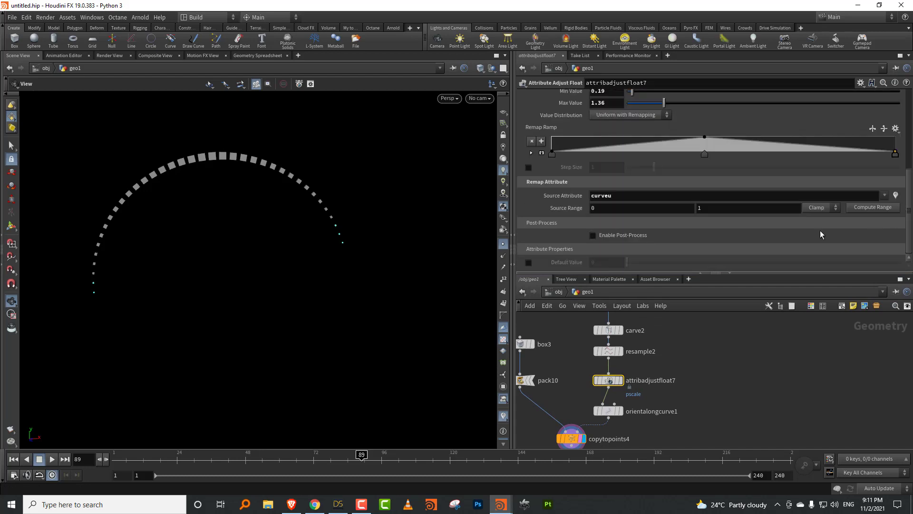
{"action": "left_click", "coordinate": [632, 237]}
{"action": "left_click_drag", "start_coordinate": [644, 272], "coordinate": [644, 213]}
{"action": "scroll", "coordinate": [699, 316], "scroll_direction": "down", "scroll_amount": 3}
{"action": "mouse_move", "coordinate": [593, 351]}
{"action": "scroll", "coordinate": [637, 332], "scroll_direction": "up", "scroll_amount": 5}
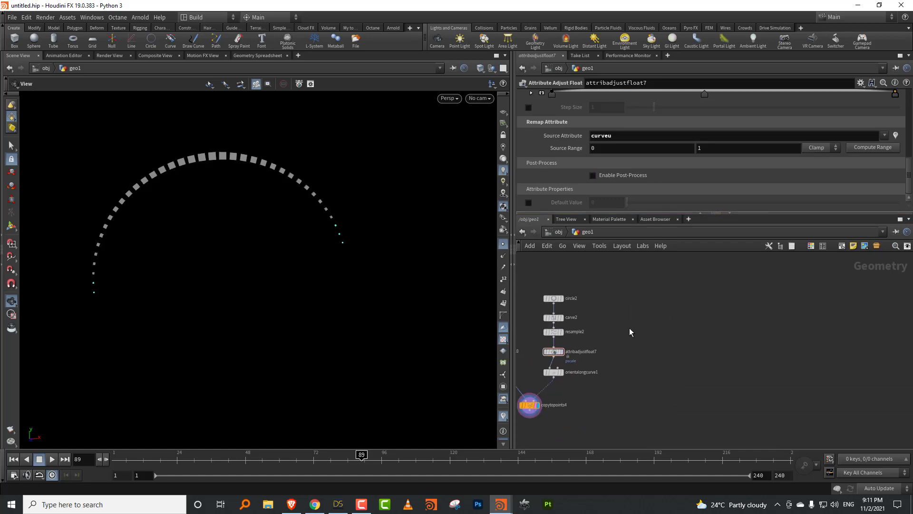
{"action": "scroll", "coordinate": [619, 315], "scroll_direction": "up", "scroll_amount": 1}
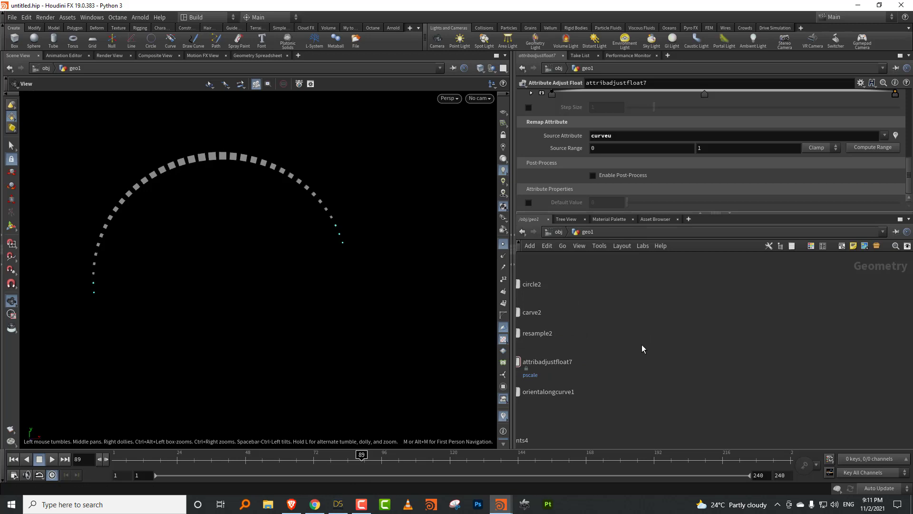
{"action": "middle_click_drag", "start_coordinate": [649, 334], "coordinate": [629, 337]}
{"action": "left_click_drag", "start_coordinate": [631, 327], "coordinate": [635, 352]}
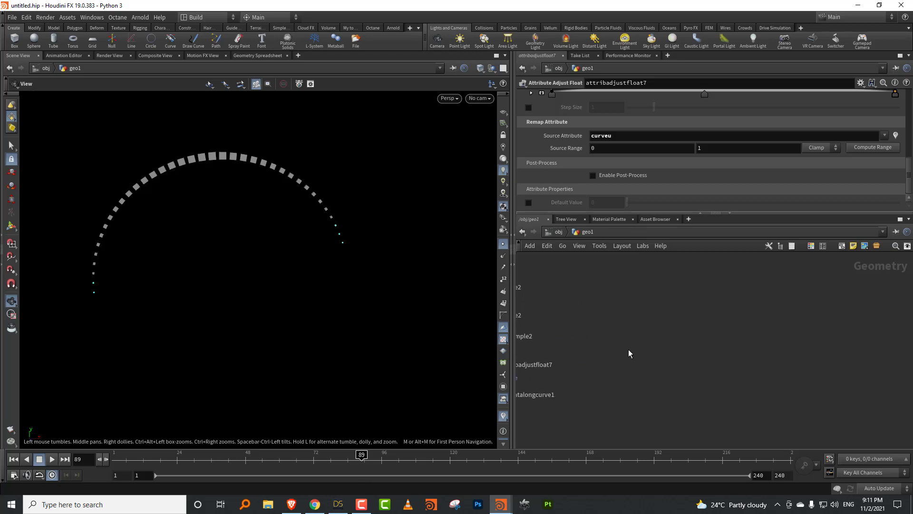
Search the available geometry nodes for fog to examine the fog volume operators
{"action": "key", "text": "Tab"}
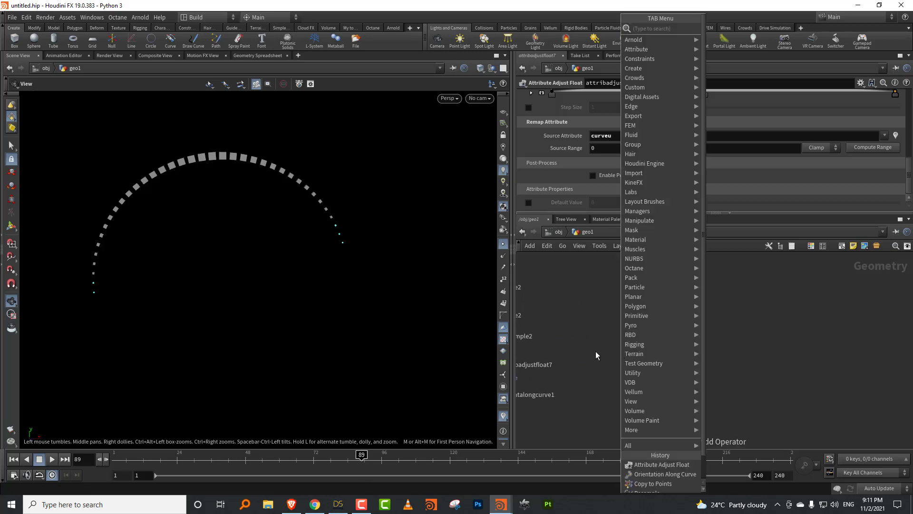
{"action": "type", "text": "fog"}
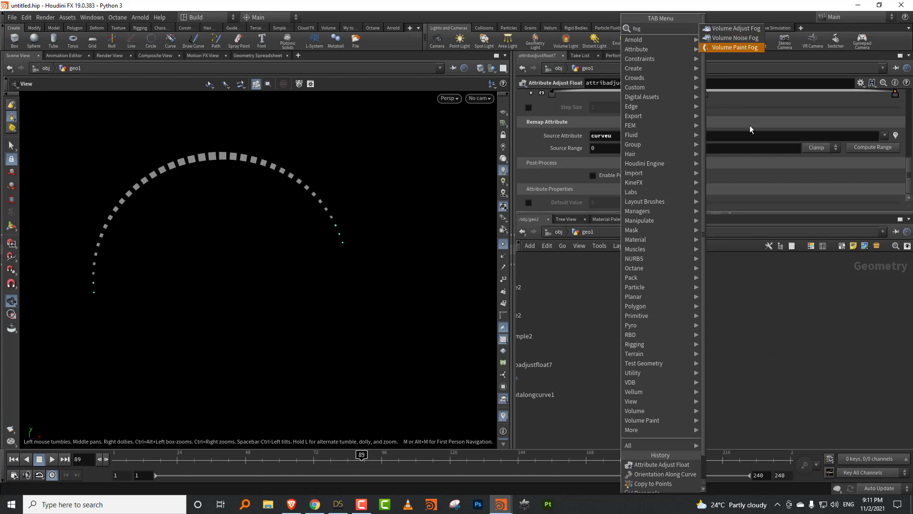
{"action": "left_click", "coordinate": [739, 296]}
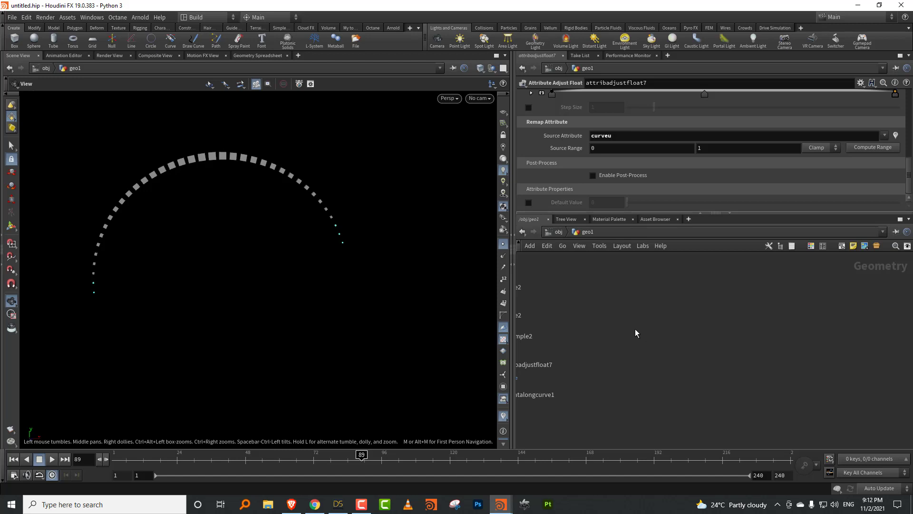
Add a new box in empty network space and enlarge it to a flat block of about 6.7 × 1.6 × 4.8
{"action": "key", "text": "Tab"}
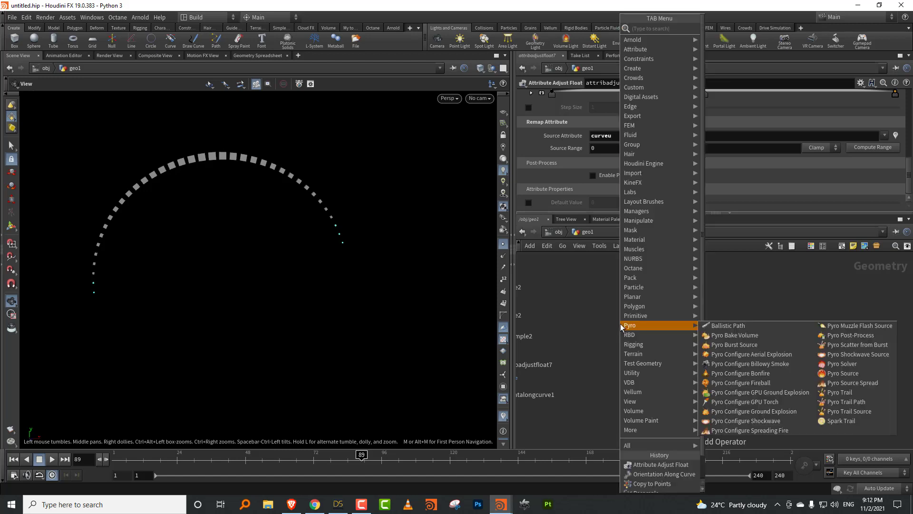
{"action": "type", "text": "box"}
{"action": "left_click", "coordinate": [723, 29]}
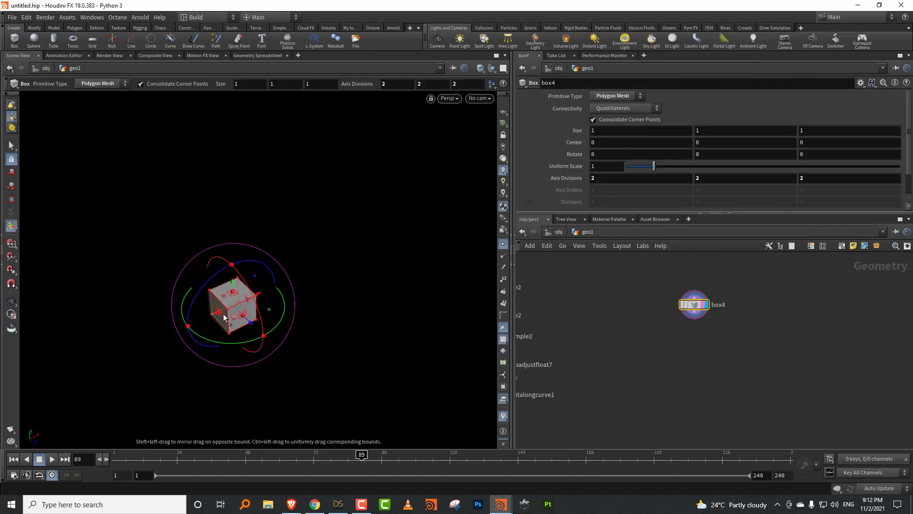
{"action": "left_click_drag", "start_coordinate": [222, 314], "coordinate": [235, 292], "text": "shift"}
Connect a VDB from Polygons node to the new box and place it below
{"action": "scroll", "coordinate": [692, 358], "scroll_direction": "up", "scroll_amount": 2}
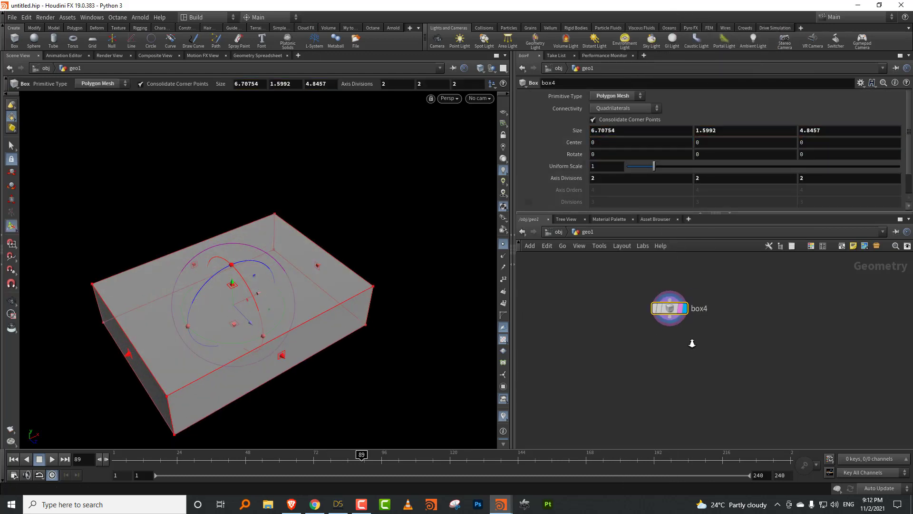
{"action": "key", "text": "Tab"}
{"action": "type", "text": "vdbfr"}
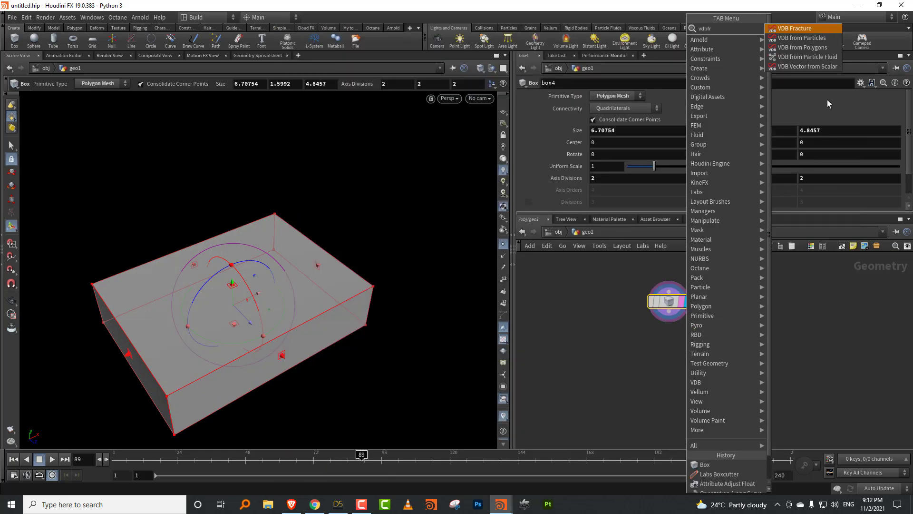
{"action": "left_click", "coordinate": [803, 48]}
{"action": "left_click", "coordinate": [678, 363]}
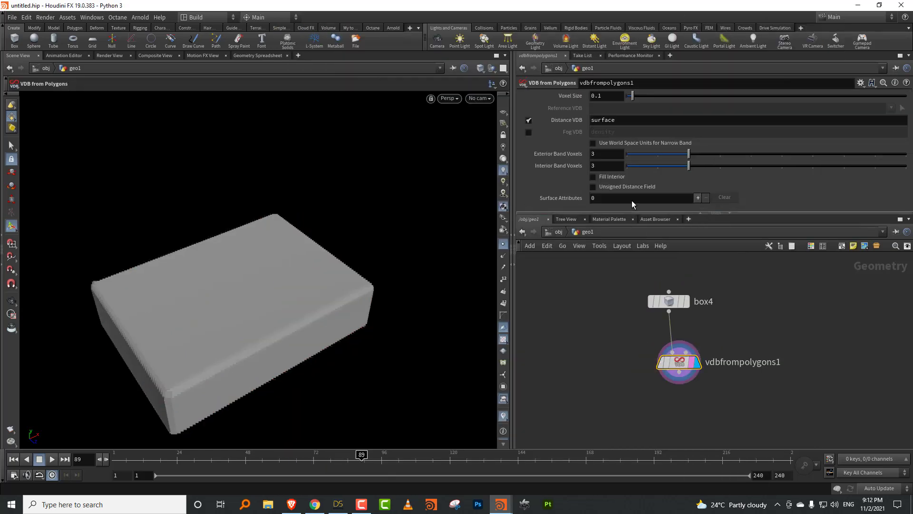
Make the VDB output a fog volume named density instead of a distance VDB, with Fill Interior enabled
{"action": "left_click", "coordinate": [529, 120]}
{"action": "left_click", "coordinate": [529, 132]}
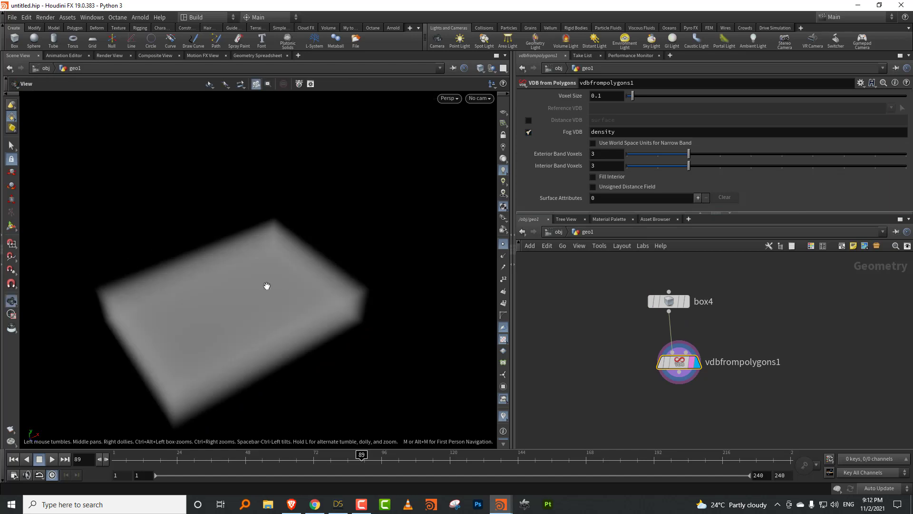
{"action": "left_click", "coordinate": [610, 179]}
{"action": "left_click_drag", "start_coordinate": [295, 267], "coordinate": [309, 290], "text": "alt"}
{"action": "mouse_move", "coordinate": [285, 247]}
{"action": "left_mouse_down"}
{"action": "mouse_move", "coordinate": [253, 284]}
{"action": "mouse_move", "coordinate": [269, 255]}
{"action": "mouse_move", "coordinate": [299, 240]}
{"action": "left_mouse_up"}
{"action": "key", "text": "Return"}
{"action": "key", "text": "Escape"}
{"action": "left_click_drag", "start_coordinate": [389, 258], "coordinate": [229, 299]}
{"action": "scroll", "coordinate": [287, 269], "scroll_direction": "up", "scroll_amount": 3}
{"action": "key", "text": "Return"}
{"action": "left_click_drag", "start_coordinate": [251, 250], "coordinate": [349, 284]}
Add a Volume Adjust Fog node below the VDB from Polygons node and display its output
{"action": "key", "text": "Tab"}
{"action": "mouse_move", "coordinate": [708, 307]}
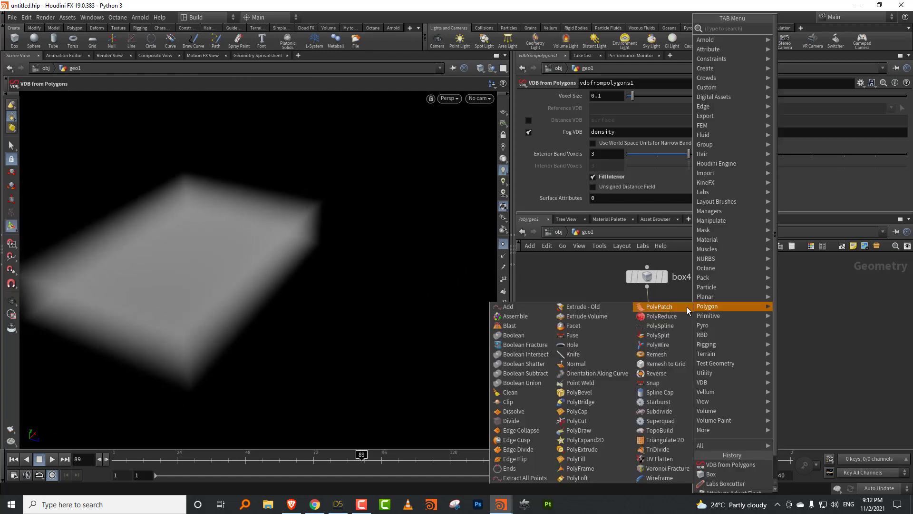
{"action": "type", "text": "fog"}
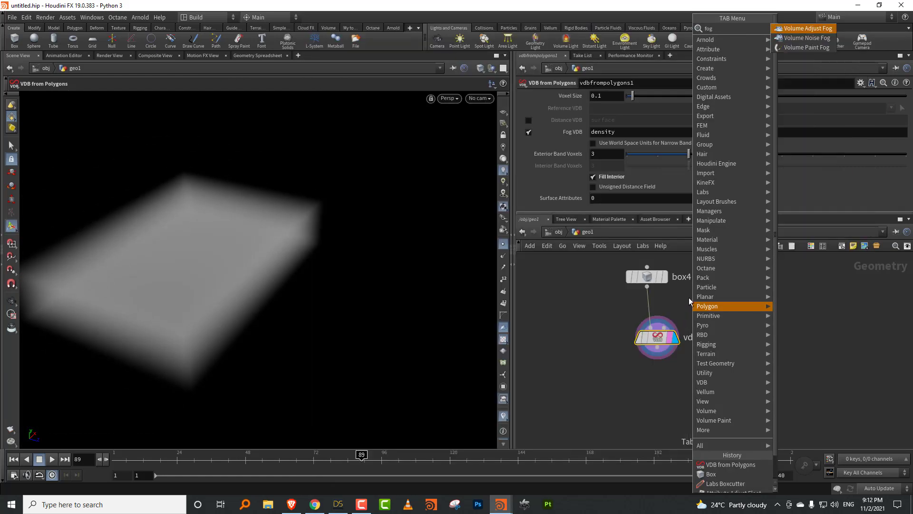
{"action": "left_click", "coordinate": [826, 32]}
{"action": "left_click", "coordinate": [649, 365]}
{"action": "left_click_drag", "start_coordinate": [656, 300], "coordinate": [651, 355]}
{"action": "left_click", "coordinate": [668, 365]}
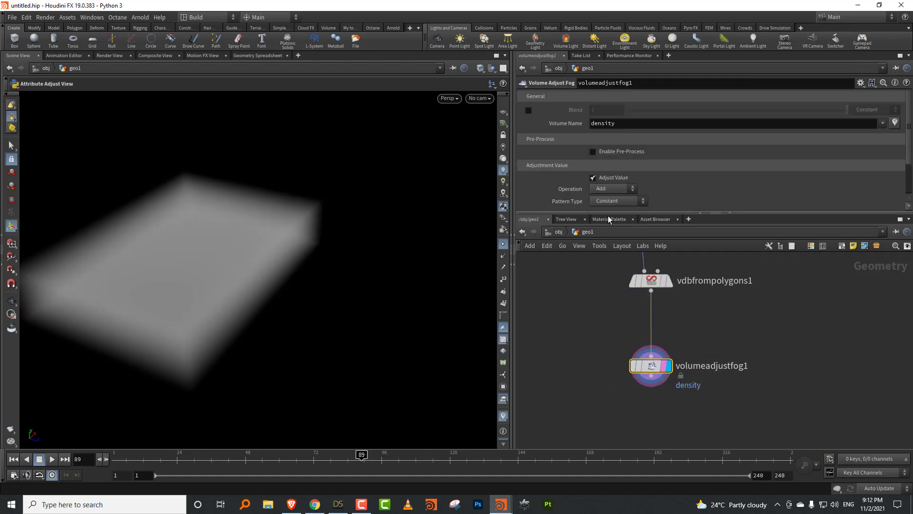
Compare the VDB's fog name with the adjustment's volume name, and set the density adjustment to Multiply with a Line pattern
{"action": "left_click_drag", "start_coordinate": [615, 212], "coordinate": [618, 270]}
{"action": "middle_click_drag", "start_coordinate": [633, 334], "coordinate": [597, 392]}
{"action": "left_click_drag", "start_coordinate": [579, 388], "coordinate": [664, 343]}
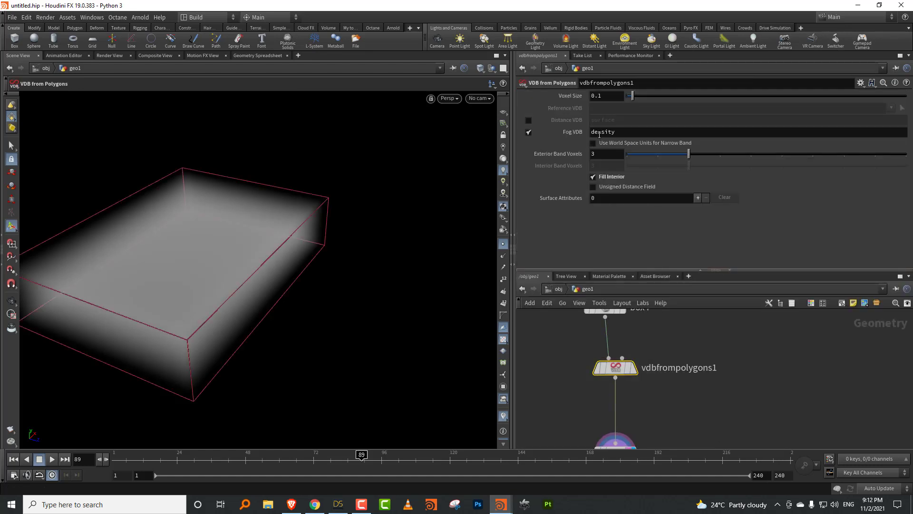
{"action": "middle_click_drag", "start_coordinate": [698, 403], "coordinate": [692, 335]}
{"action": "left_click_drag", "start_coordinate": [672, 353], "coordinate": [604, 404]}
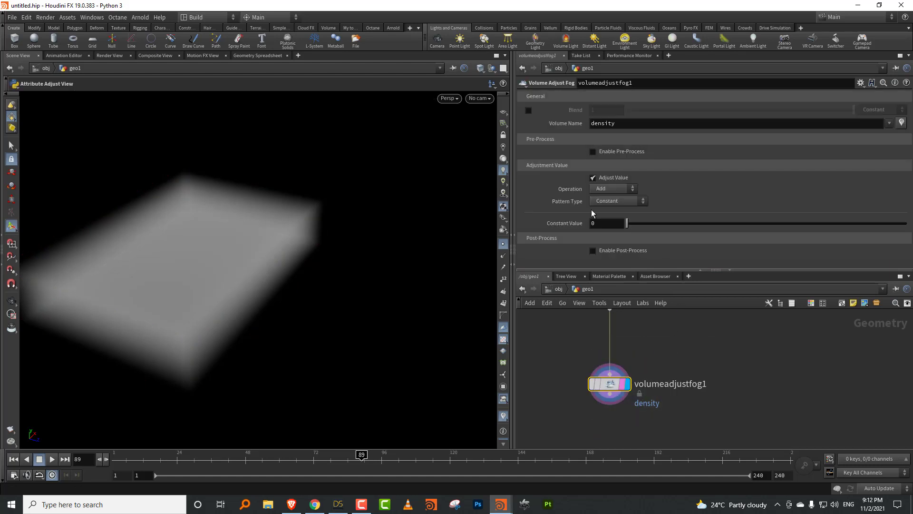
{"action": "left_click", "coordinate": [617, 188]}
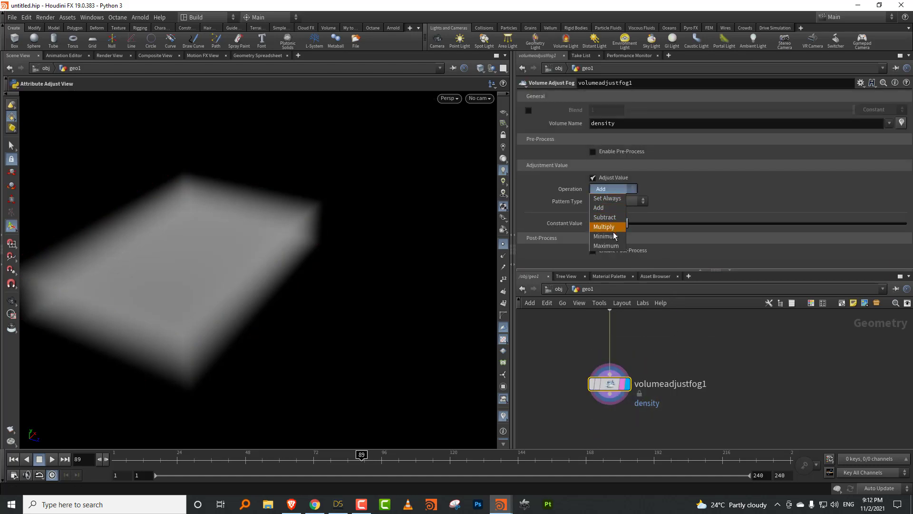
{"action": "left_click", "coordinate": [613, 227]}
{"action": "left_click", "coordinate": [618, 203]}
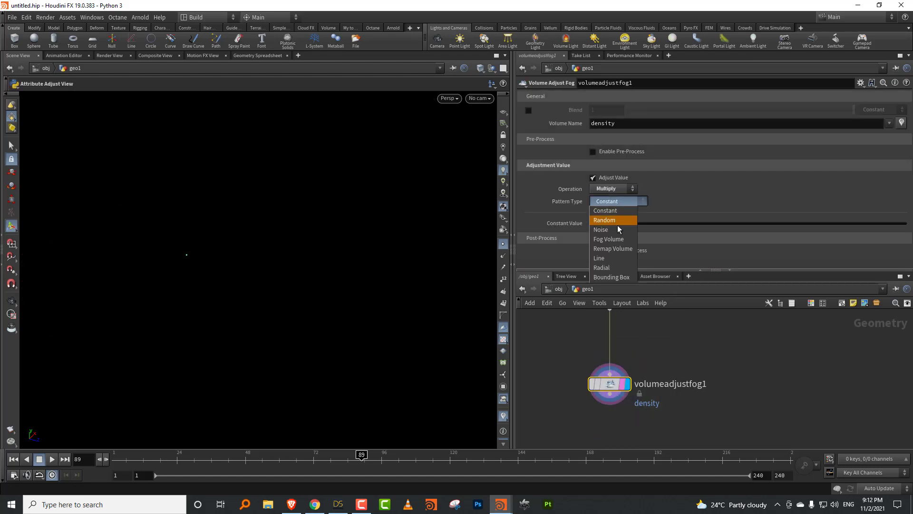
{"action": "left_click", "coordinate": [615, 257]}
Reposition the near end of the gradient line so that it runs in a different direction across the fog block
{"action": "key", "text": "Escape"}
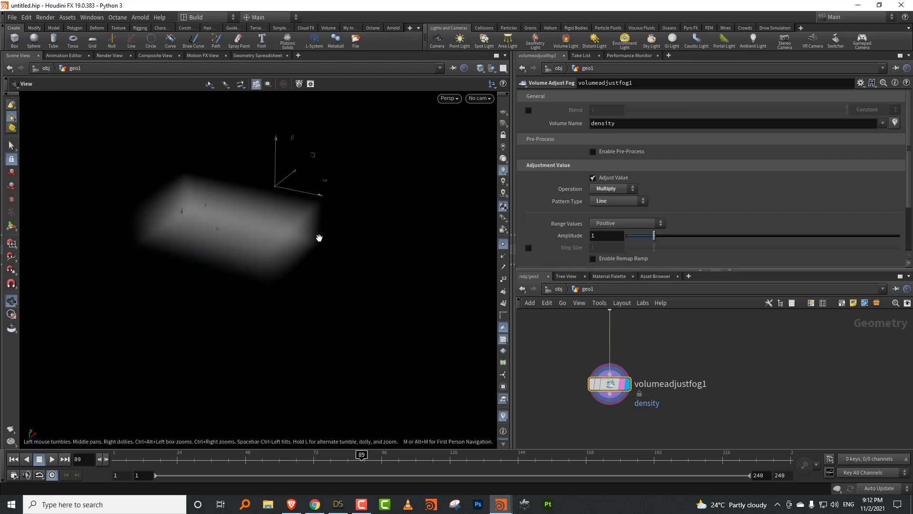
{"action": "left_click_drag", "start_coordinate": [318, 238], "coordinate": [304, 270]}
{"action": "key", "text": "Return"}
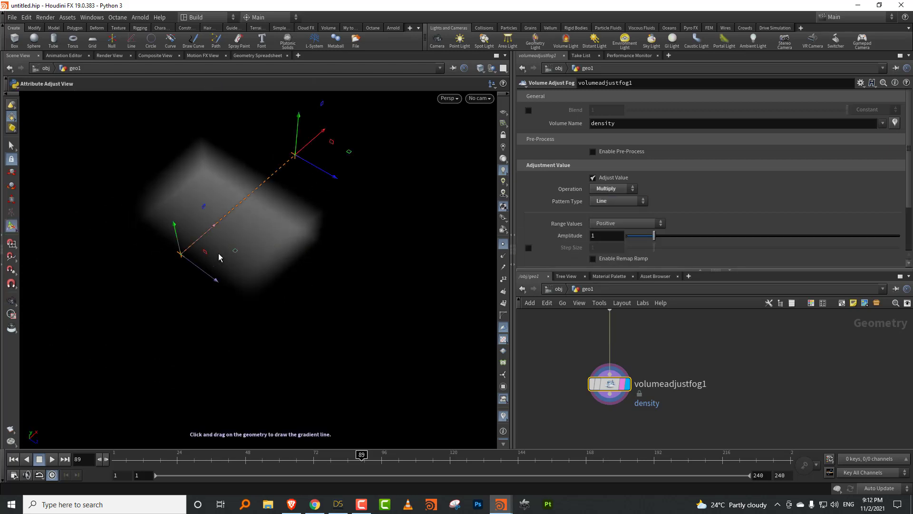
{"action": "left_click_drag", "start_coordinate": [235, 254], "coordinate": [317, 276]}
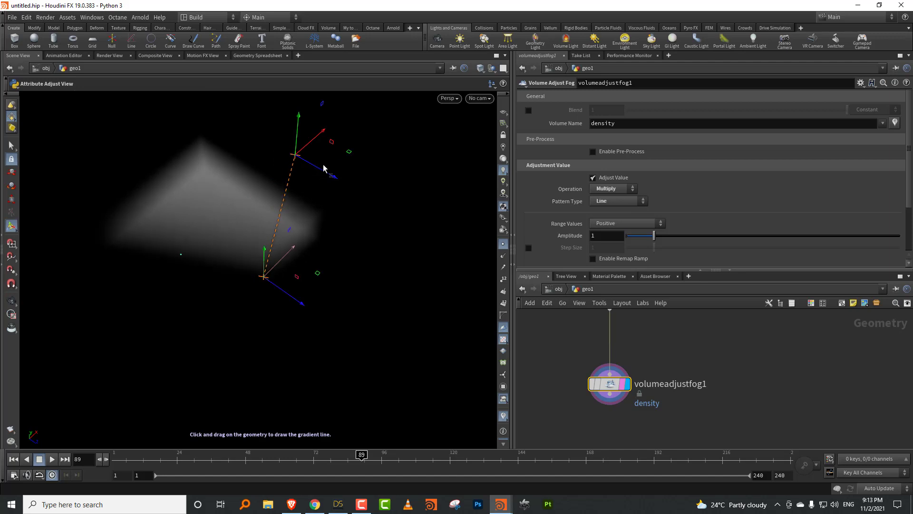
Reposition both ends of the gradient line so that it runs horizontally across the width of the fog block
{"action": "left_click_drag", "start_coordinate": [355, 155], "coordinate": [213, 193]}
{"action": "left_click_drag", "start_coordinate": [280, 288], "coordinate": [243, 284]}
{"action": "mouse_move", "coordinate": [266, 252]}
{"action": "left_mouse_down"}
{"action": "mouse_move", "coordinate": [238, 276]}
{"action": "mouse_move", "coordinate": [239, 240]}
{"action": "mouse_move", "coordinate": [332, 204]}
{"action": "mouse_move", "coordinate": [278, 246]}
{"action": "mouse_move", "coordinate": [255, 235]}
{"action": "mouse_move", "coordinate": [250, 244]}
{"action": "mouse_move", "coordinate": [260, 249]}
{"action": "left_mouse_up"}
{"action": "key", "text": "Return"}
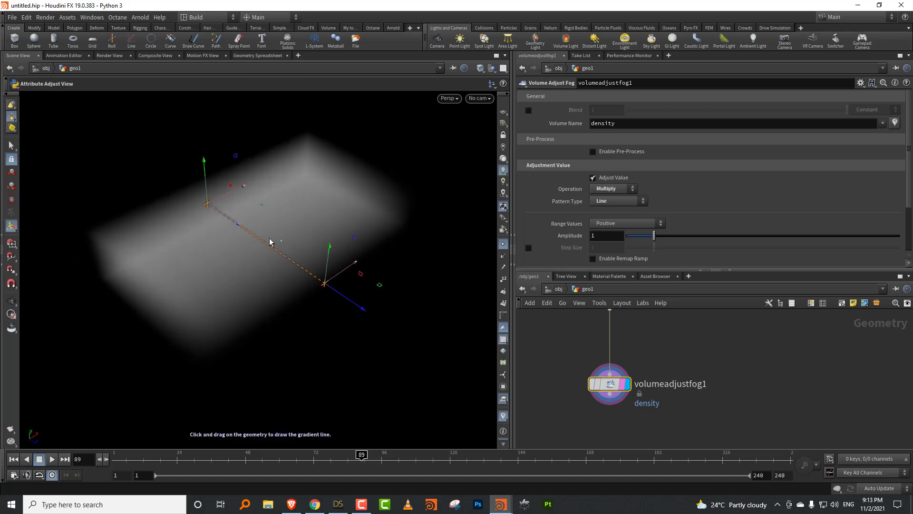
Duplicate the Volume Adjust Fog node, connect the copy below the original and display its output
{"action": "middle_click_drag", "start_coordinate": [641, 413], "coordinate": [616, 402]}
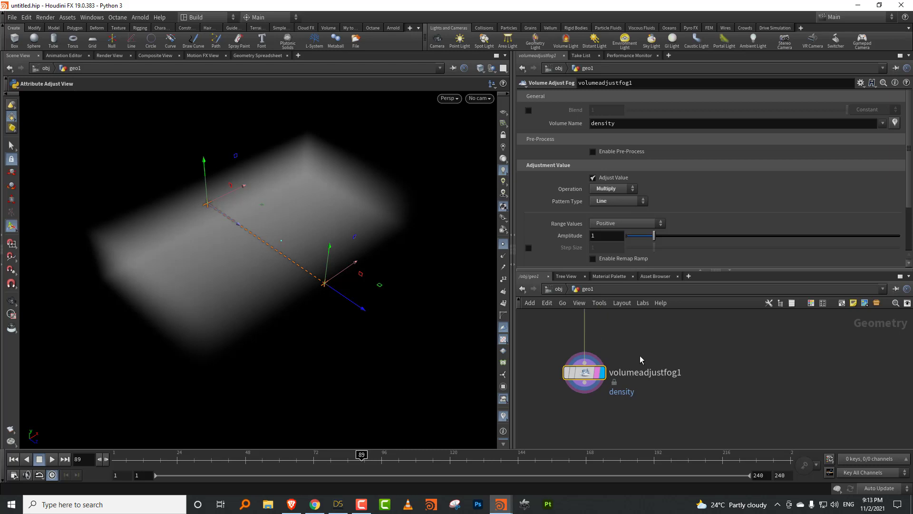
{"action": "key", "text": "ctrl+c"}
{"action": "key", "text": "ctrl+v"}
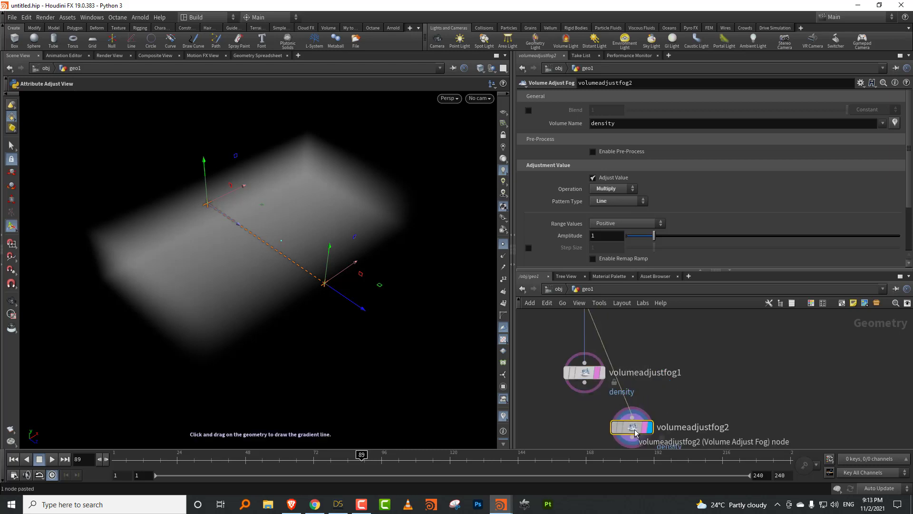
{"action": "left_click", "coordinate": [629, 430]}
{"action": "scroll", "coordinate": [904, 180], "scroll_direction": "down", "scroll_amount": 3}
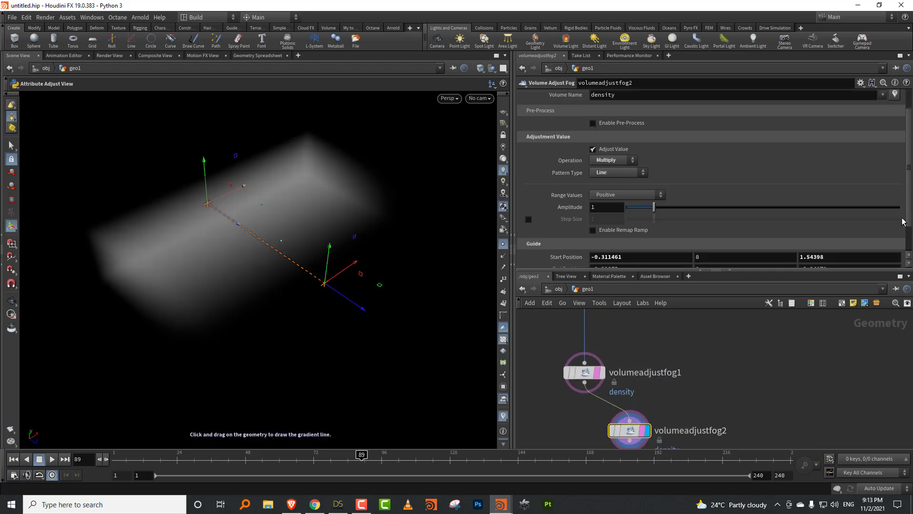
Set the second fog adjustment's gradient guide to start at 0, 0, 0 and end at 0, 1, 0
{"action": "left_click", "coordinate": [658, 224]}
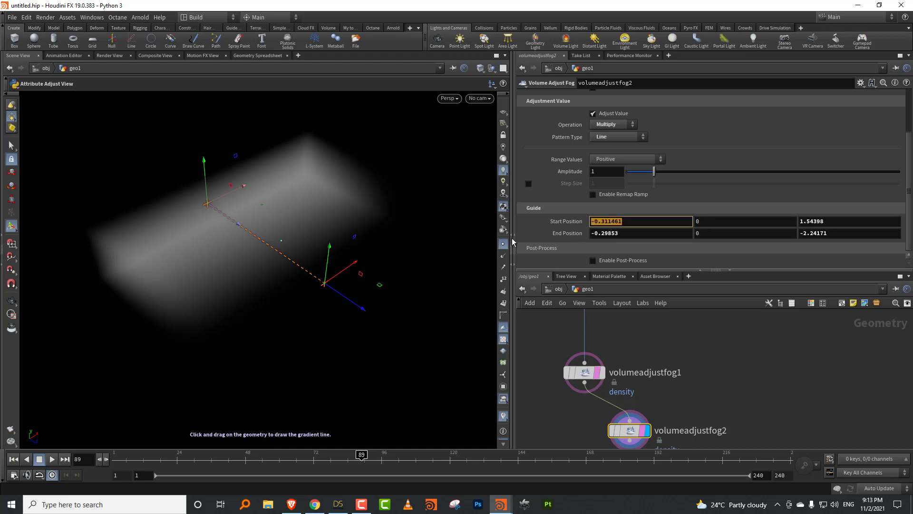
{"action": "type", "text": "0"}
{"action": "key", "text": "Tab"}
{"action": "type", "text": "0"}
{"action": "key", "text": "Tab"}
{"action": "type", "text": "0"}
{"action": "key", "text": "Tab"}
{"action": "type", "text": "1"}
{"action": "key", "text": "Tab"}
{"action": "type", "text": "0"}
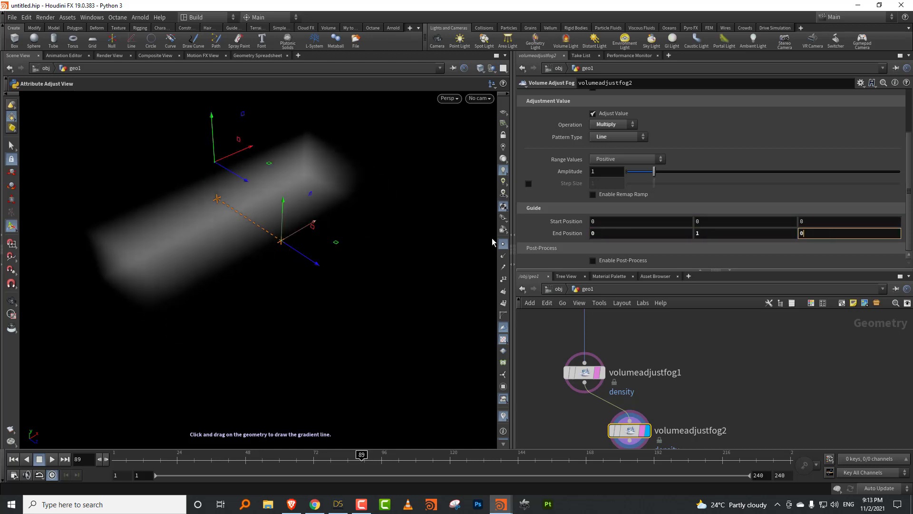
{"action": "key", "text": "Return"}
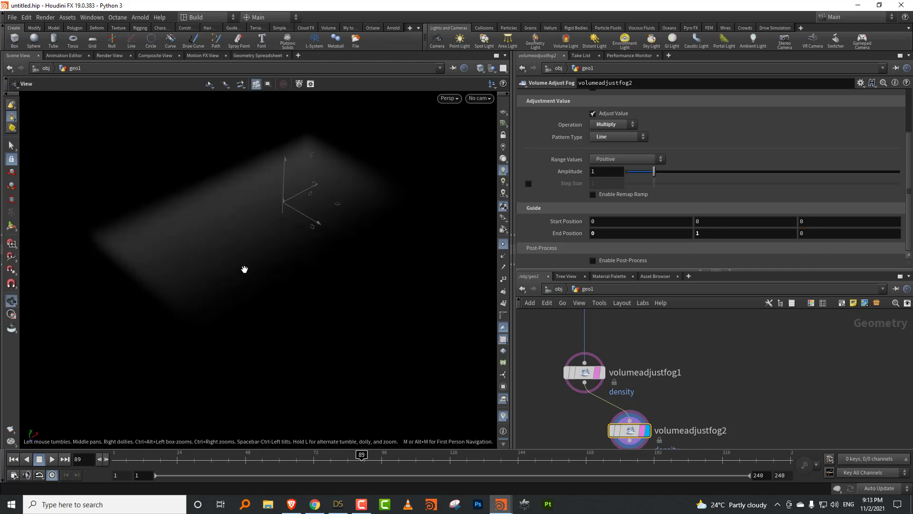
Adjust the vertical gradient line of the second fog adjustment by moving its handle along the Y axis
{"action": "left_click_drag", "start_coordinate": [247, 270], "coordinate": [281, 228], "text": "alt"}
{"action": "mouse_move", "coordinate": [238, 181]}
{"action": "left_mouse_down"}
{"action": "mouse_move", "coordinate": [238, 210]}
{"action": "mouse_move", "coordinate": [241, 142]}
{"action": "mouse_move", "coordinate": [238, 208]}
{"action": "left_mouse_up"}
{"action": "left_click_drag", "start_coordinate": [176, 226], "coordinate": [206, 249], "text": "alt"}
{"action": "mouse_move", "coordinate": [237, 184]}
{"action": "left_mouse_down"}
{"action": "mouse_move", "coordinate": [238, 167]}
{"action": "mouse_move", "coordinate": [238, 194]}
{"action": "left_mouse_up"}
Enable the remap ramp on the first fog adjustment and shape it with zero at both ends and a peak in the middle
{"action": "left_click", "coordinate": [580, 373]}
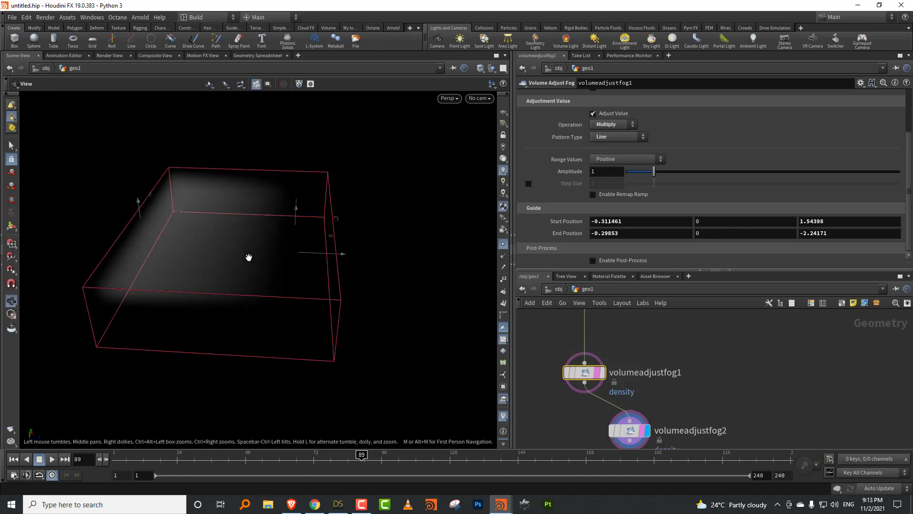
{"action": "left_click_drag", "start_coordinate": [250, 257], "coordinate": [149, 261]}
{"action": "key", "text": "Return"}
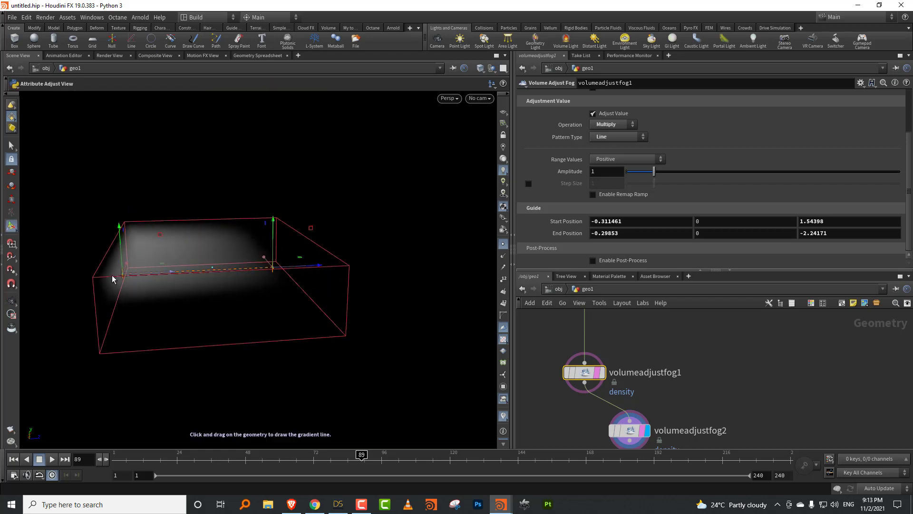
{"action": "left_click", "coordinate": [616, 195]}
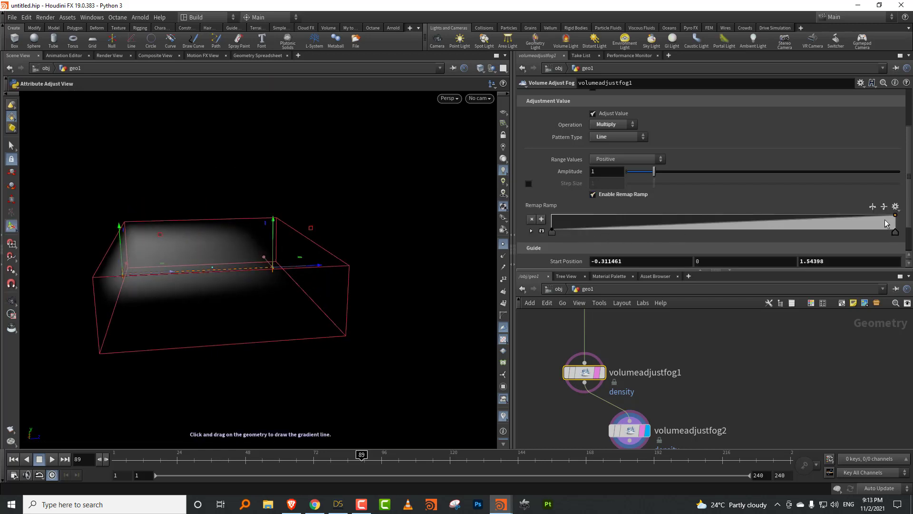
{"action": "left_click_drag", "start_coordinate": [896, 218], "coordinate": [891, 235]}
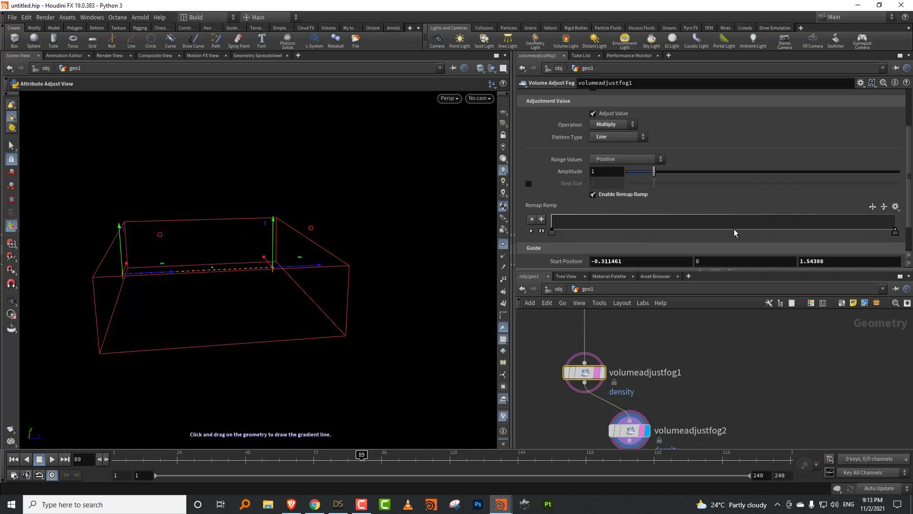
{"action": "left_click_drag", "start_coordinate": [735, 232], "coordinate": [733, 217]}
{"action": "left_click_drag", "start_coordinate": [364, 274], "coordinate": [301, 285]}
{"action": "left_click_drag", "start_coordinate": [703, 235], "coordinate": [730, 232]}
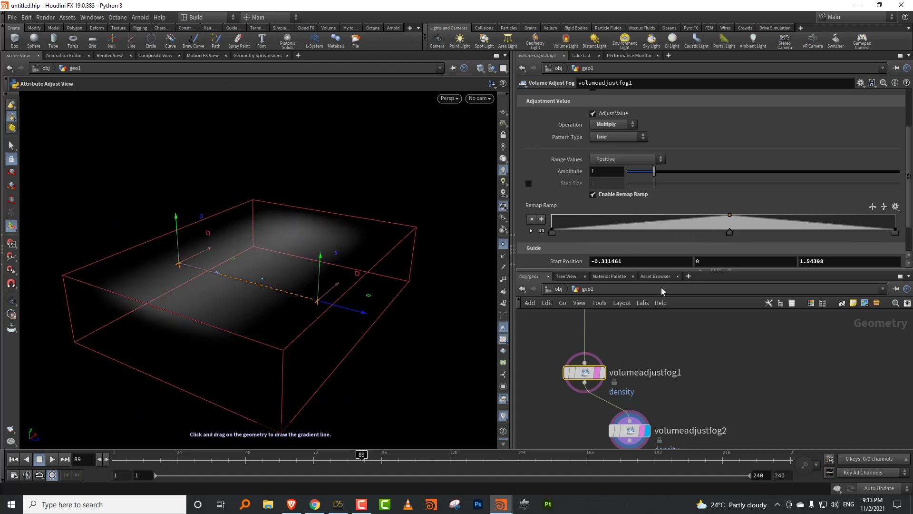
Add a Volume Noise Fog node below the second fog adjustment, connect it and display its output
{"action": "left_click_drag", "start_coordinate": [656, 270], "coordinate": [657, 206]}
{"action": "key", "text": "Tab"}
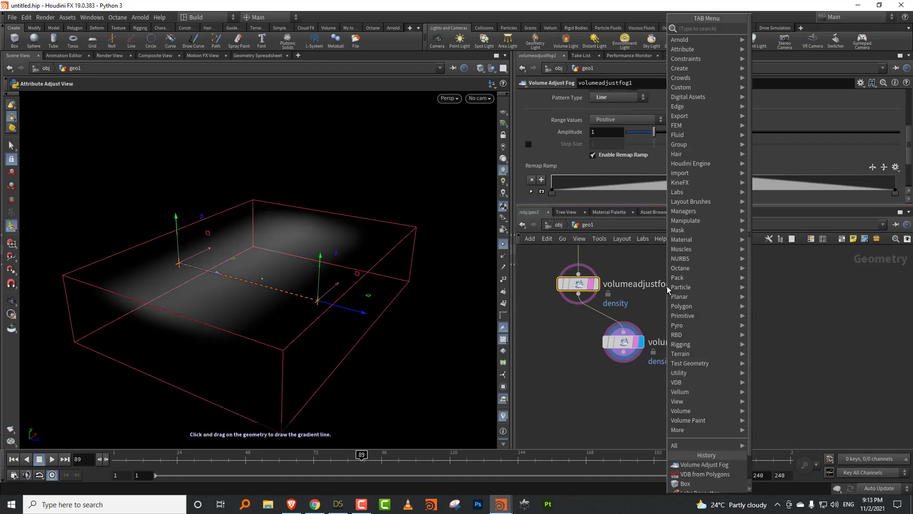
{"action": "type", "text": "fog"}
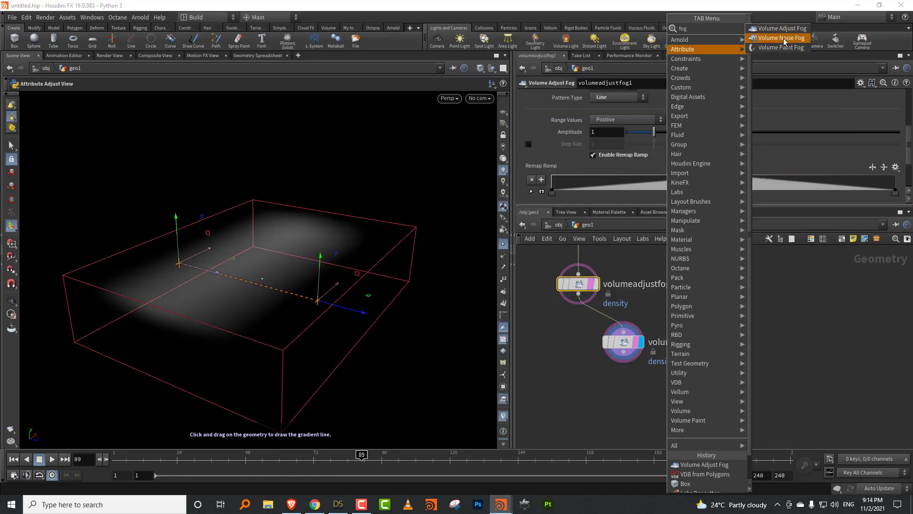
{"action": "left_click", "coordinate": [781, 38]}
{"action": "left_click", "coordinate": [614, 387]}
{"action": "left_click_drag", "start_coordinate": [619, 319], "coordinate": [633, 391]}
{"action": "left_click", "coordinate": [632, 388]}
{"action": "left_click_drag", "start_coordinate": [428, 309], "coordinate": [433, 347], "text": "alt"}
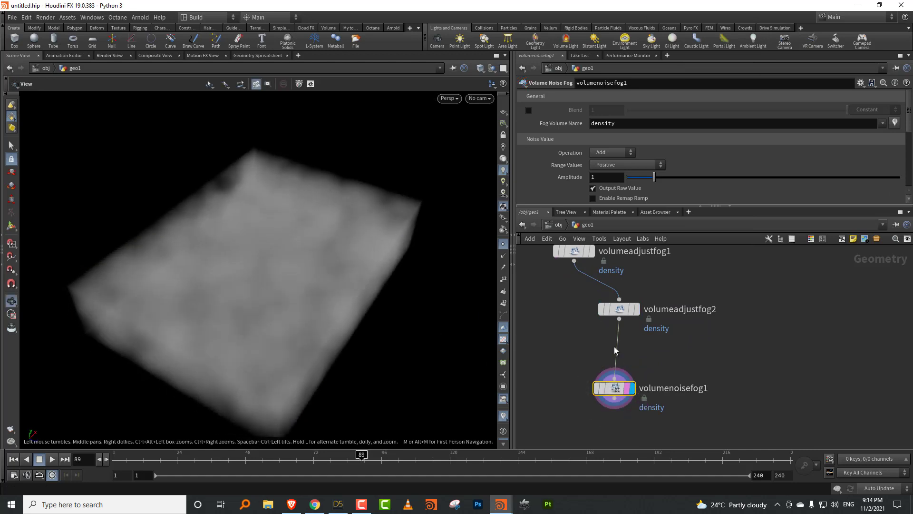
Set the fog noise operation to Multiply with an amplitude of 2.5
{"action": "left_click", "coordinate": [613, 152]}
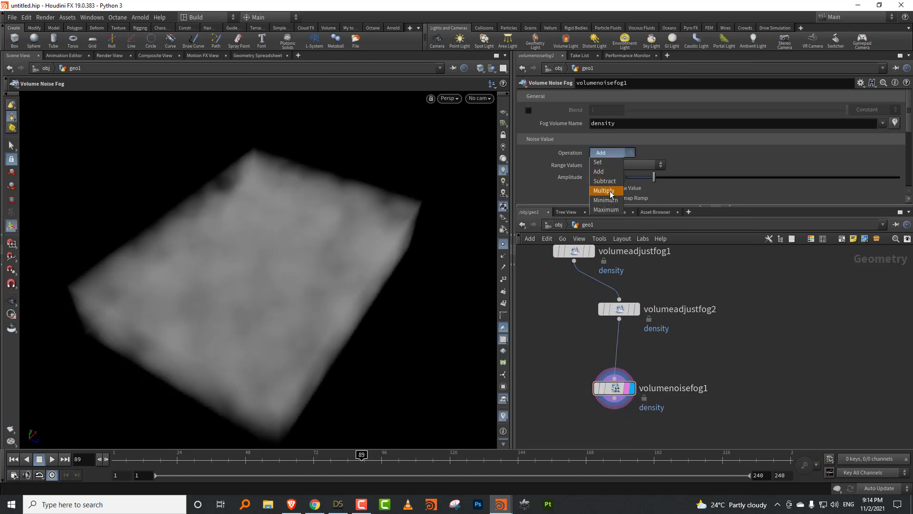
{"action": "left_click", "coordinate": [610, 192]}
{"action": "left_click_drag", "start_coordinate": [394, 266], "coordinate": [298, 255], "text": "alt"}
{"action": "scroll", "coordinate": [298, 255], "scroll_direction": "up", "scroll_amount": 3}
{"action": "left_click_drag", "start_coordinate": [654, 178], "coordinate": [695, 178]}
{"action": "left_click_drag", "start_coordinate": [304, 257], "coordinate": [298, 295], "text": "alt"}
{"action": "middle_click_drag", "start_coordinate": [298, 295], "coordinate": [324, 265], "text": "alt"}
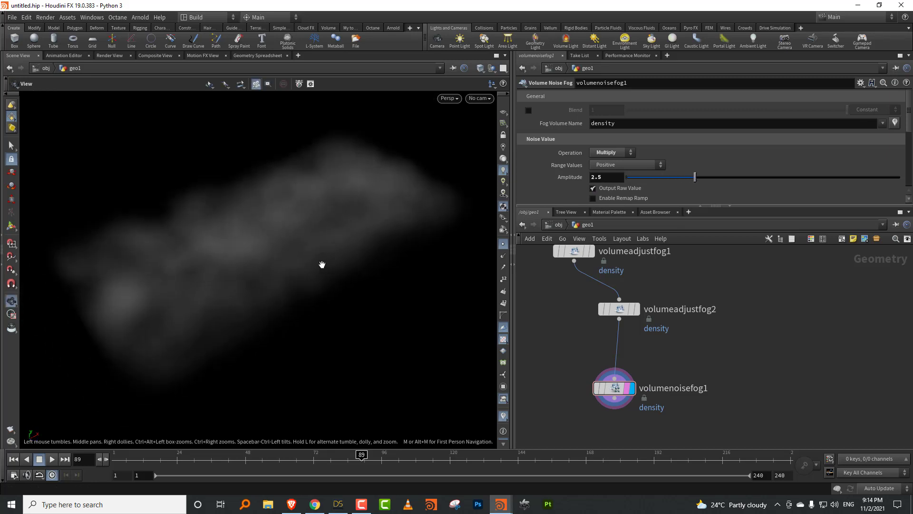
Adjust the fog noise settings further and scrub the timeline to frame 47 to preview the fog
{"action": "left_click_drag", "start_coordinate": [613, 206], "coordinate": [618, 308]}
{"action": "left_click_drag", "start_coordinate": [637, 240], "coordinate": [654, 245]}
{"action": "left_click", "coordinate": [534, 277]}
{"action": "left_click_drag", "start_coordinate": [284, 299], "coordinate": [306, 294], "text": "alt"}
{"action": "left_click_drag", "start_coordinate": [147, 460], "coordinate": [242, 460]}
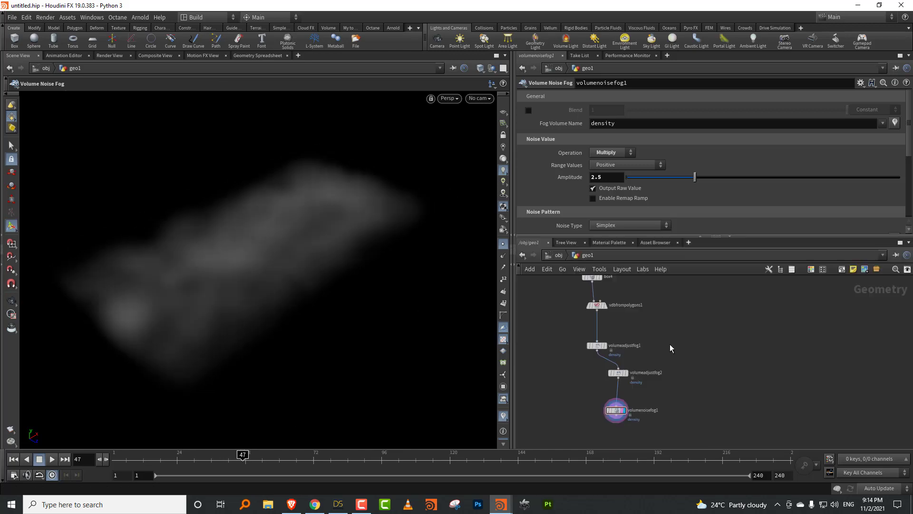
Tidy the fog node chain and add a separate Sphere node beside it
{"action": "scroll", "coordinate": [650, 342], "scroll_direction": "up", "scroll_amount": 4}
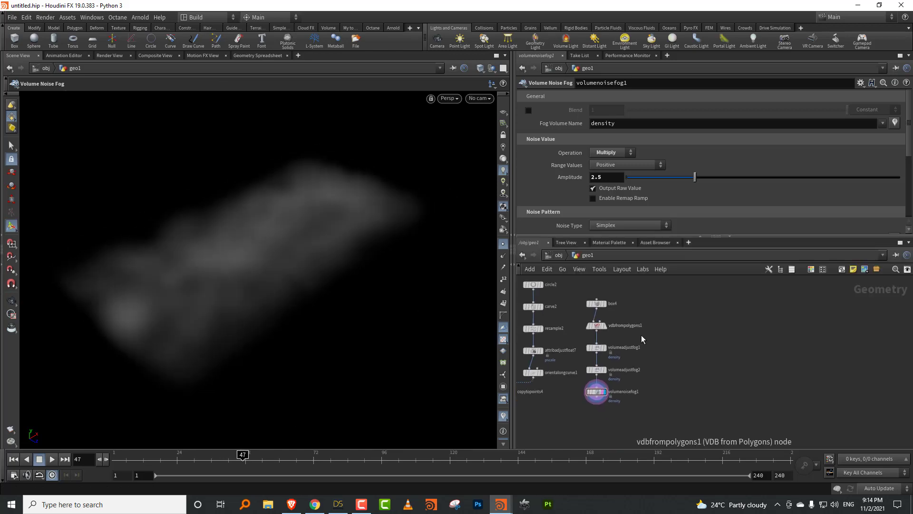
{"action": "key", "text": "Tab"}
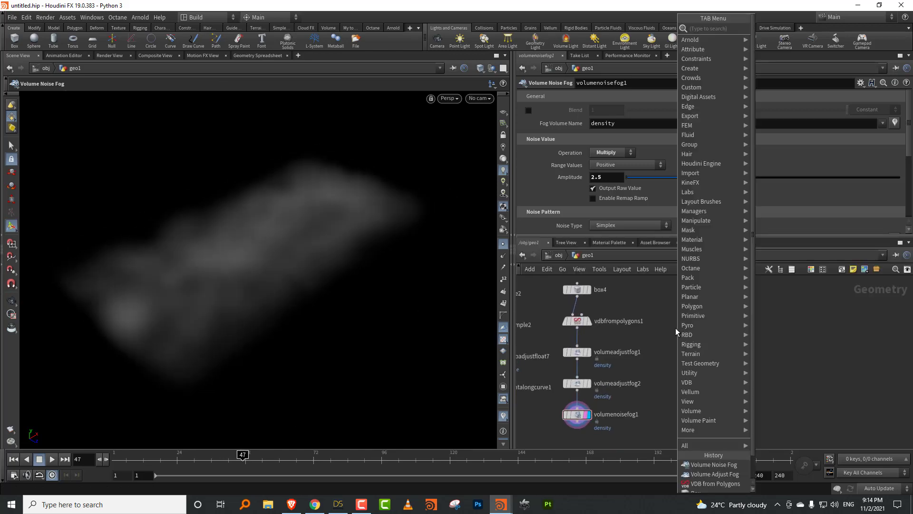
{"action": "type", "text": "sph"}
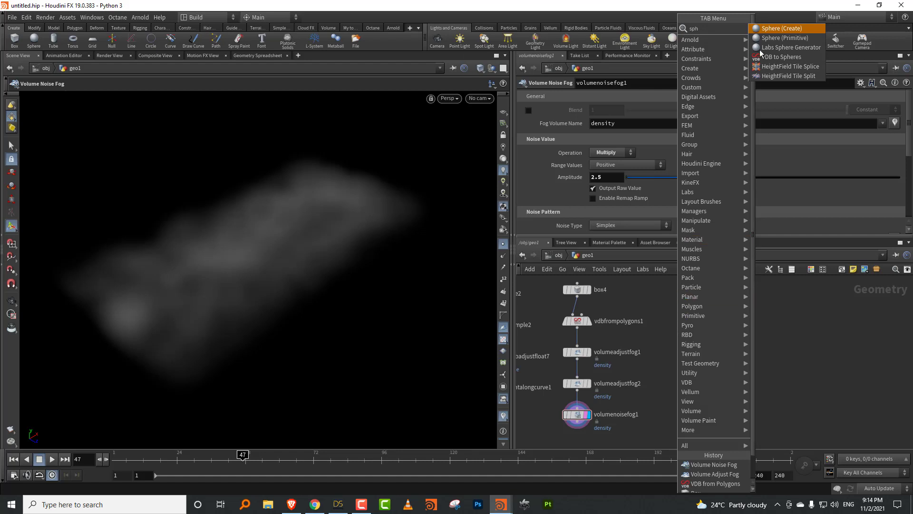
{"action": "left_click", "coordinate": [792, 29]}
{"action": "left_click", "coordinate": [716, 299]}
{"action": "scroll", "coordinate": [713, 299], "scroll_direction": "up", "scroll_amount": 2}
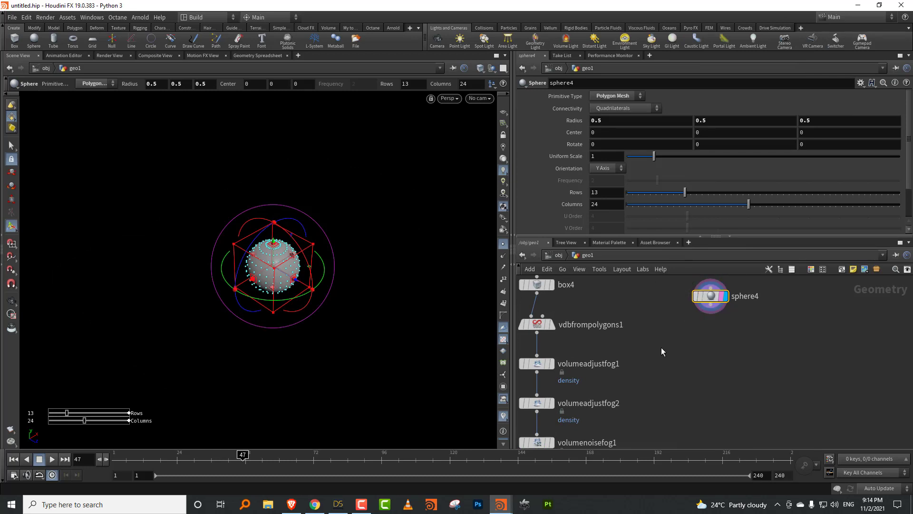
Add a VDB from Polygons node below the sphere, connect it and display its output
{"action": "key", "text": "Tab"}
{"action": "type", "text": "vdb fr"}
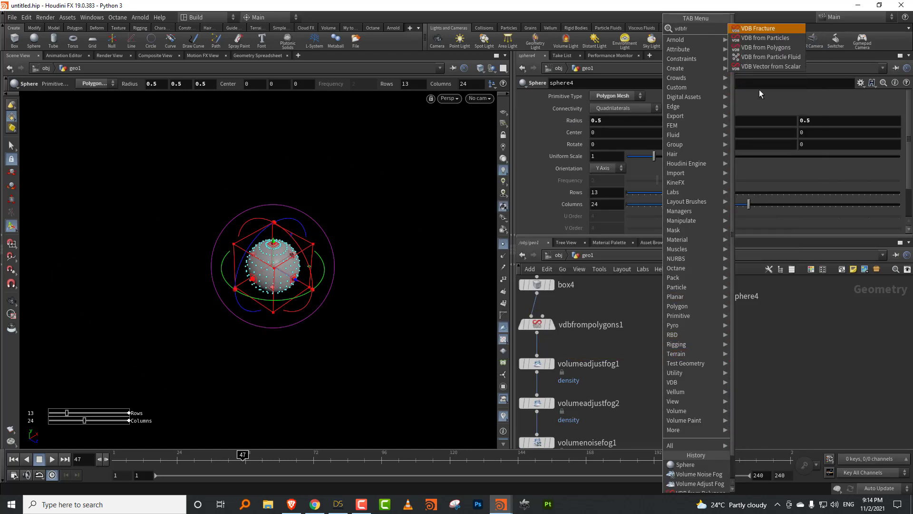
{"action": "left_click", "coordinate": [775, 48]}
{"action": "left_click", "coordinate": [703, 364]}
{"action": "left_click_drag", "start_coordinate": [710, 312], "coordinate": [705, 357]}
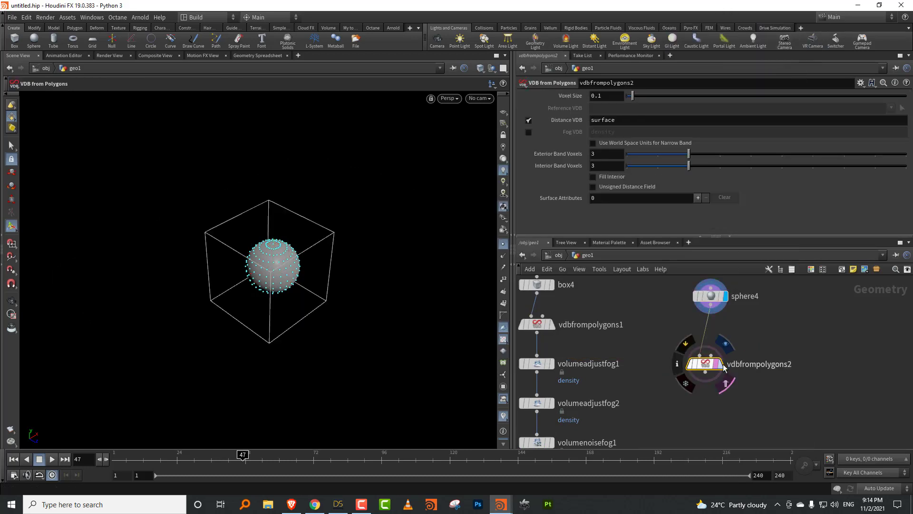
{"action": "key", "text": "Escape"}
Change the sphere's primitive type to Polygon with a frequency of 10
{"action": "right_click_drag", "start_coordinate": [251, 284], "coordinate": [366, 221]}
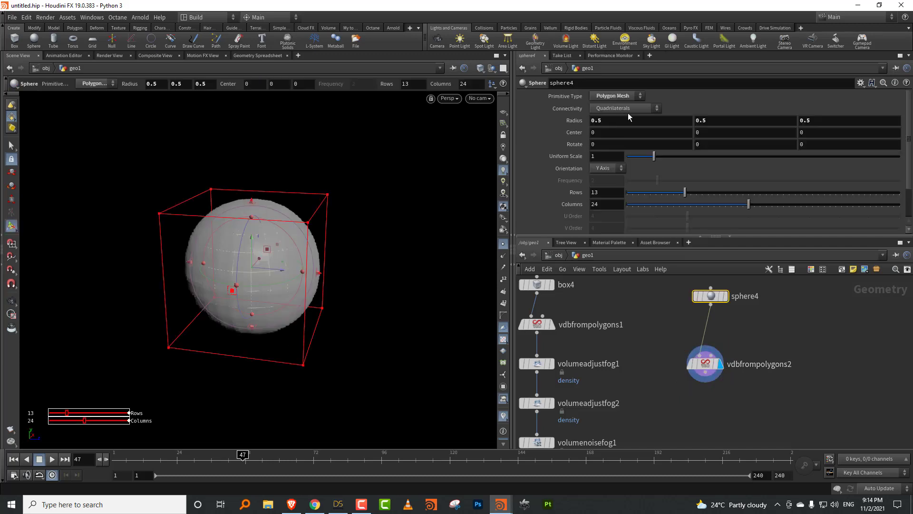
{"action": "left_click", "coordinate": [621, 98]}
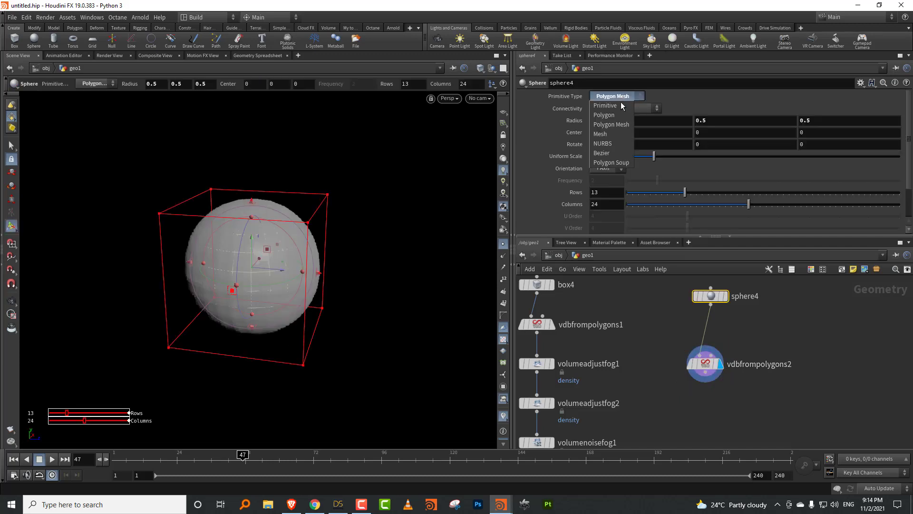
{"action": "left_click", "coordinate": [619, 115]}
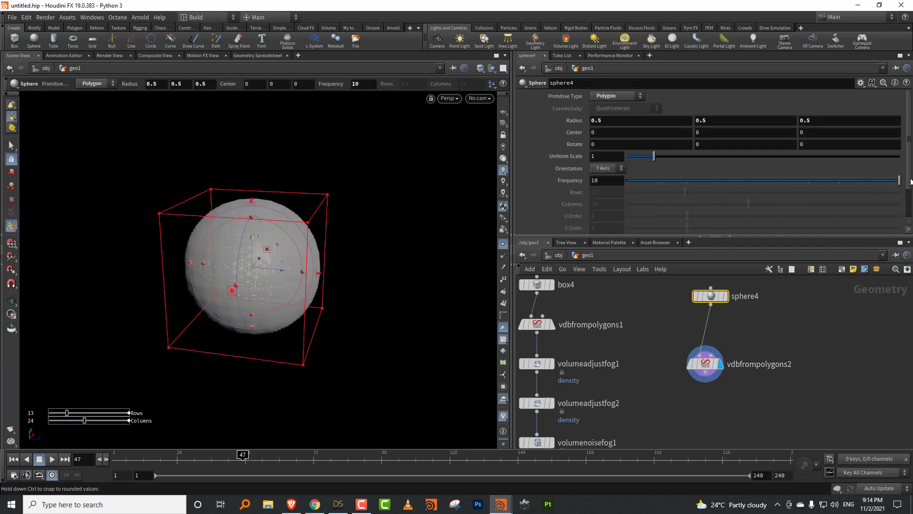
Enable Fill Interior on the sphere's VDB conversion and set its voxel size to 0.03
{"action": "left_click", "coordinate": [705, 365]}
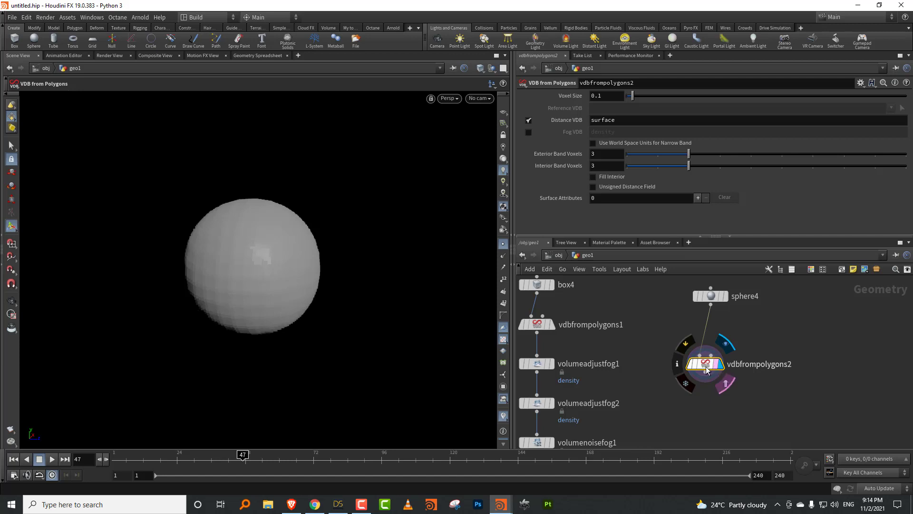
{"action": "left_click", "coordinate": [719, 365]}
{"action": "left_click", "coordinate": [613, 177]}
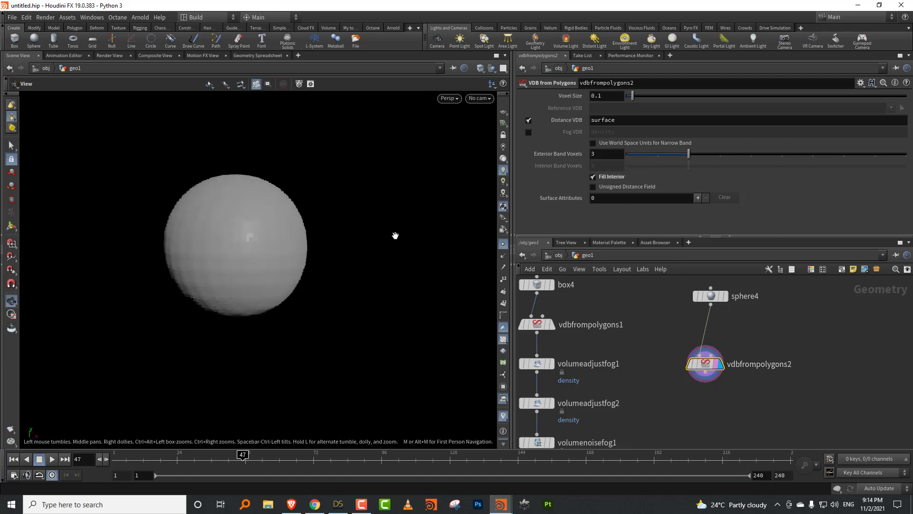
{"action": "left_click", "coordinate": [609, 94]}
{"action": "type", "text": "0.03"}
{"action": "key", "text": "Return"}
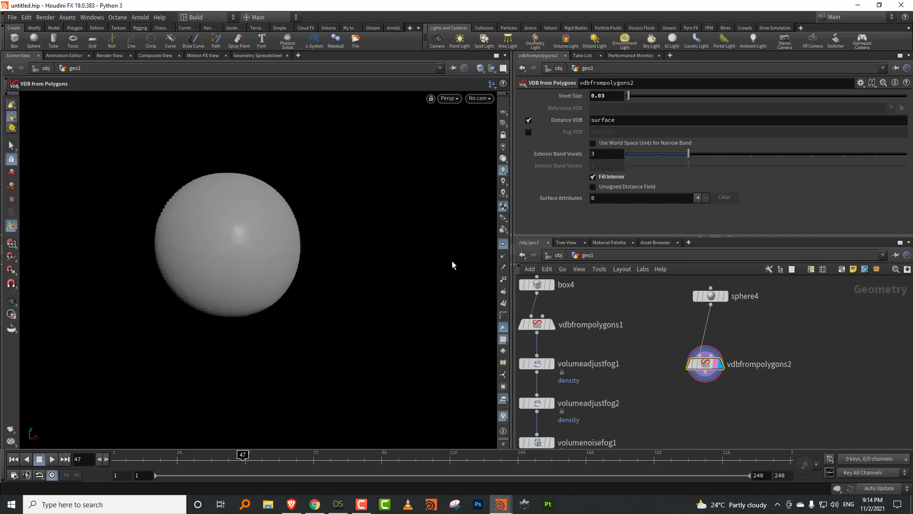
Add a Volume Adjust Fog node below the sphere's VDB, display it and set its volume name to surface
{"action": "middle_click_drag", "start_coordinate": [754, 345], "coordinate": [714, 320]}
{"action": "key", "text": "Tab"}
{"action": "type", "text": "fog"}
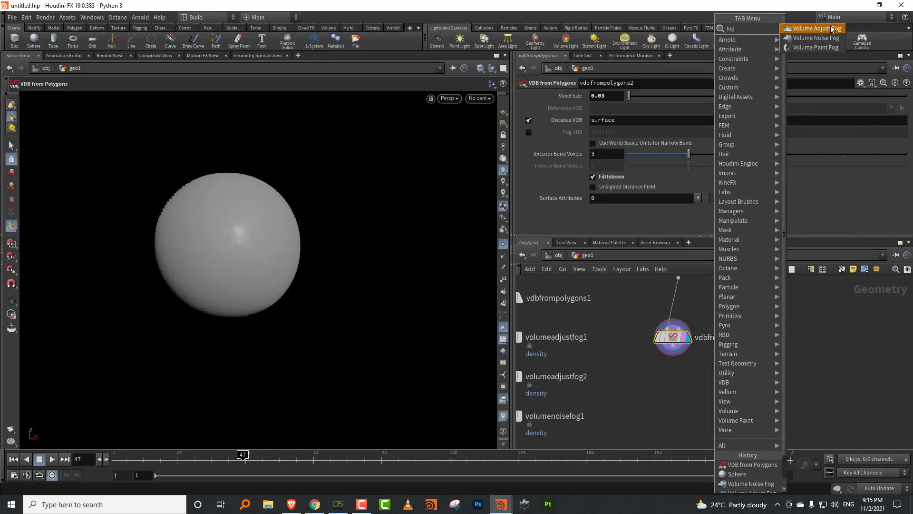
{"action": "key", "text": "Return"}
{"action": "left_click", "coordinate": [697, 407]}
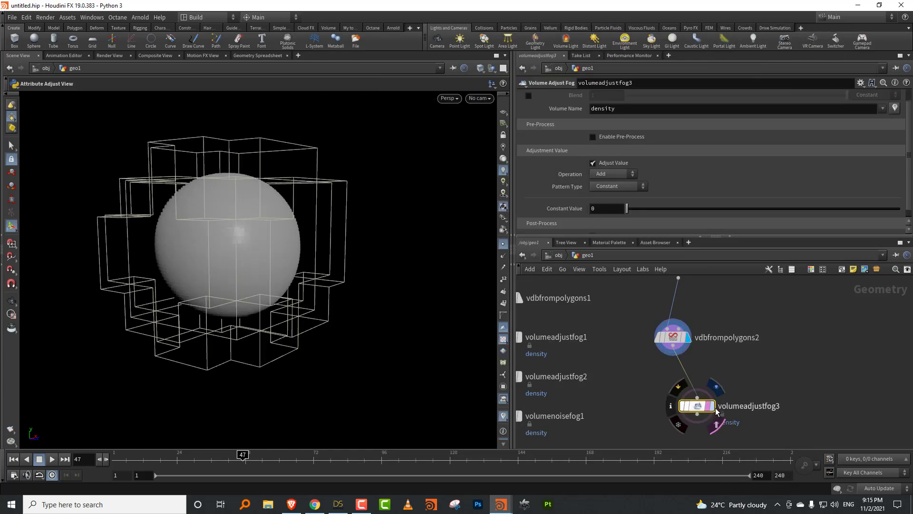
{"action": "double_click", "coordinate": [626, 112]}
{"action": "type", "text": "surface"}
{"action": "key", "text": "Return"}
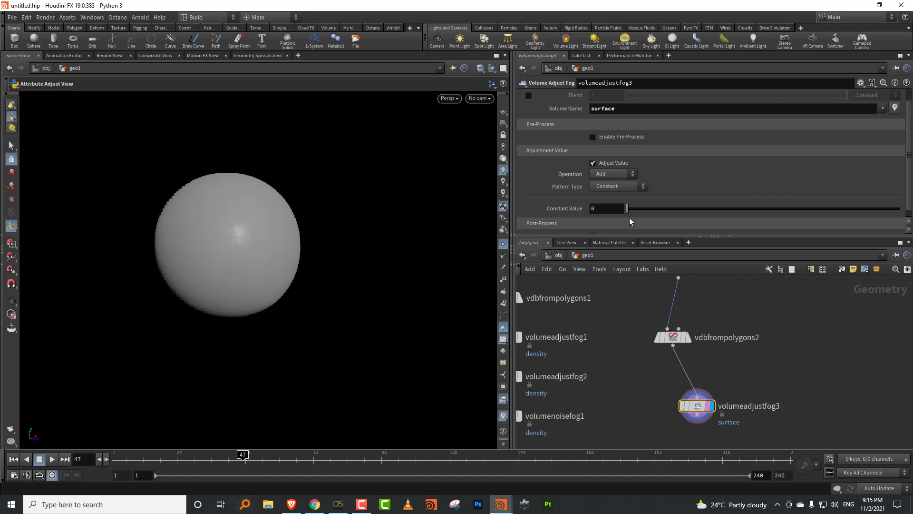
Set the surface adjustment's operation to Multiply and its pattern type to Noise
{"action": "left_click", "coordinate": [623, 174]}
{"action": "left_click", "coordinate": [629, 210]}
{"action": "left_click_drag", "start_coordinate": [628, 212], "coordinate": [639, 209]}
{"action": "left_click", "coordinate": [618, 186]}
{"action": "left_click", "coordinate": [624, 215]}
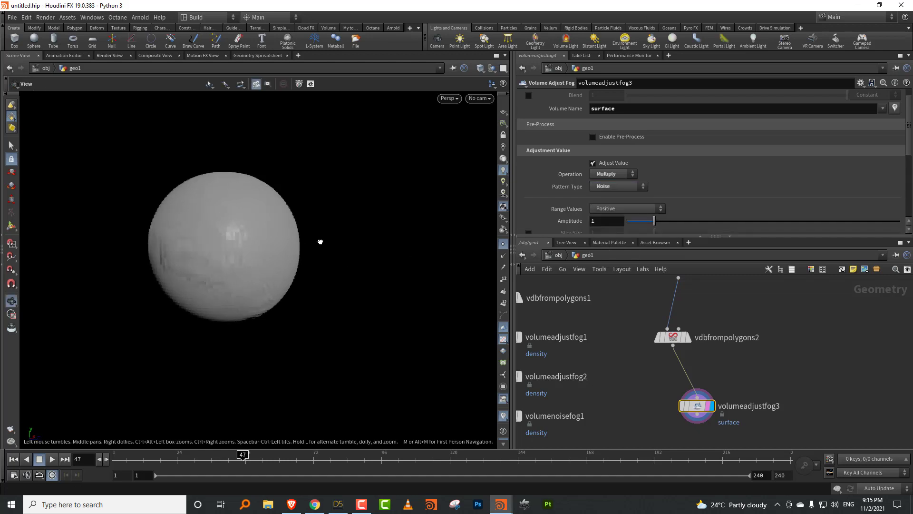
Lower the surface noise amplitude and choose another option for its range values
{"action": "left_click_drag", "start_coordinate": [650, 225], "coordinate": [623, 224]}
{"action": "left_click", "coordinate": [638, 212]}
{"action": "left_click", "coordinate": [637, 224]}
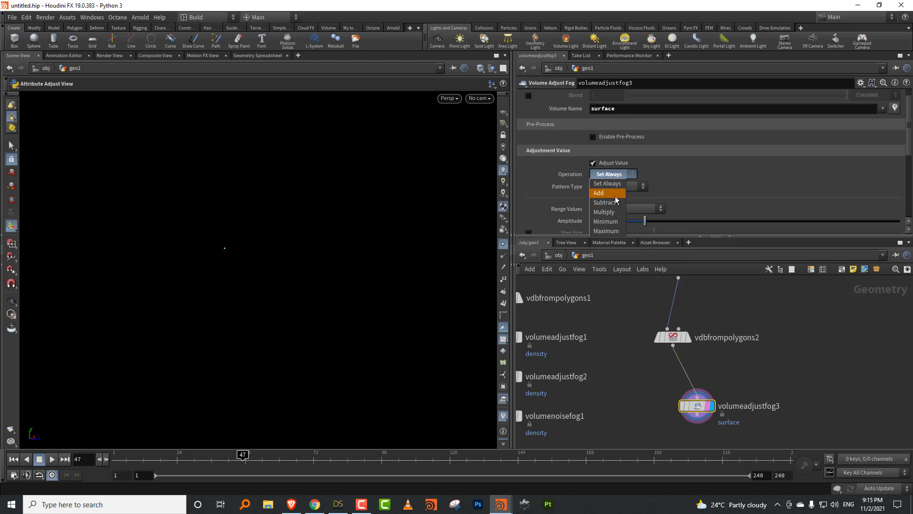
Set the surface adjustment's operation to Add and reduce the noise amplitude to 0.21
{"action": "left_click", "coordinate": [607, 193]}
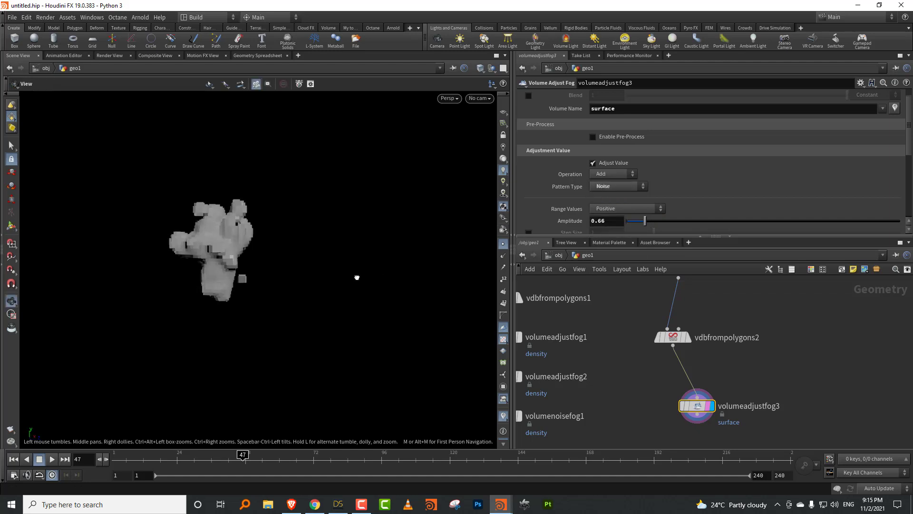
{"action": "left_click_drag", "start_coordinate": [635, 223], "coordinate": [637, 222]}
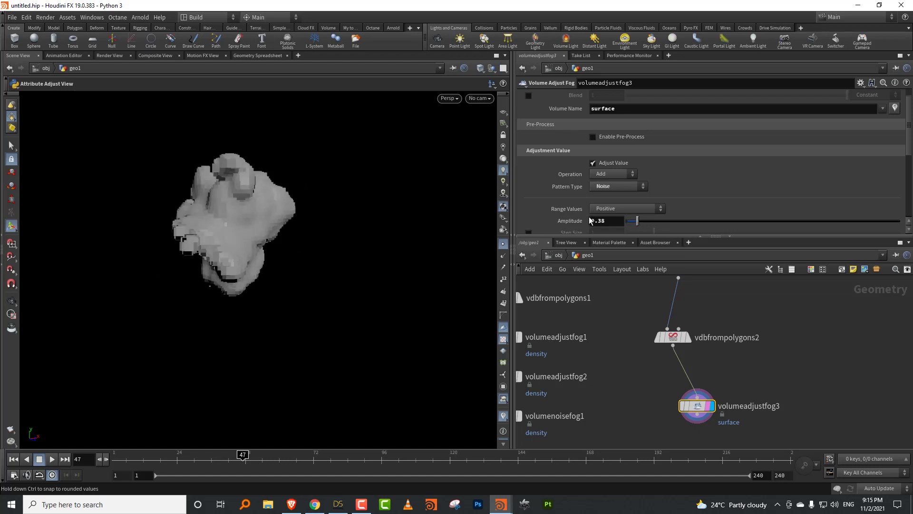
{"action": "left_click_drag", "start_coordinate": [247, 208], "coordinate": [306, 195], "text": "alt"}
{"action": "right_click_drag", "start_coordinate": [242, 210], "coordinate": [235, 216], "text": "alt"}
{"action": "mouse_move", "coordinate": [235, 216]}
{"action": "left_mouse_down"}
{"action": "mouse_move", "coordinate": [250, 240]}
{"action": "mouse_move", "coordinate": [202, 247]}
{"action": "mouse_move", "coordinate": [242, 223]}
{"action": "left_mouse_up"}
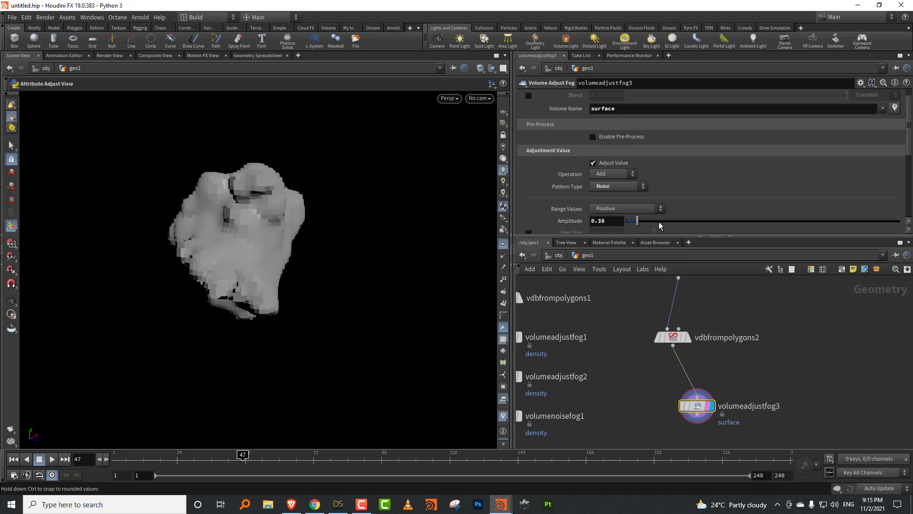
{"action": "mouse_move", "coordinate": [639, 226]}
{"action": "left_mouse_down"}
{"action": "mouse_move", "coordinate": [648, 222]}
{"action": "mouse_move", "coordinate": [640, 222]}
{"action": "left_mouse_up"}
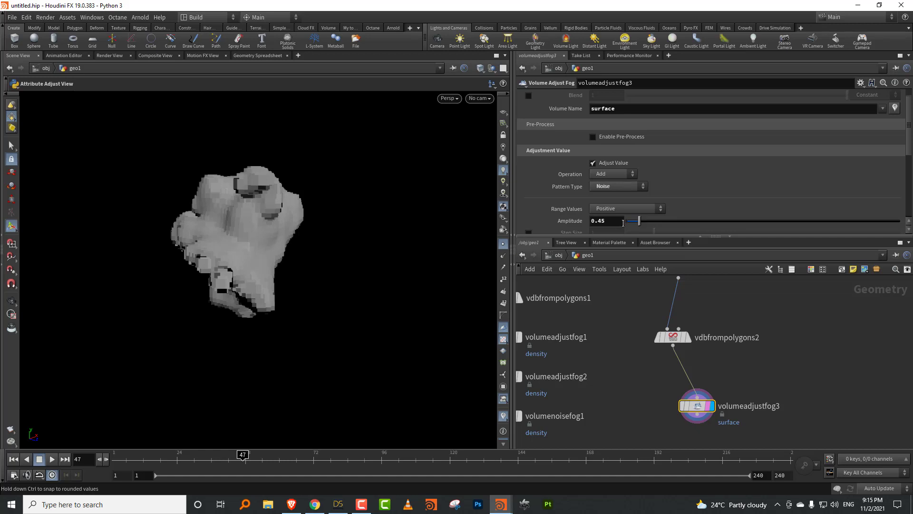
{"action": "left_click_drag", "start_coordinate": [644, 225], "coordinate": [633, 229]}
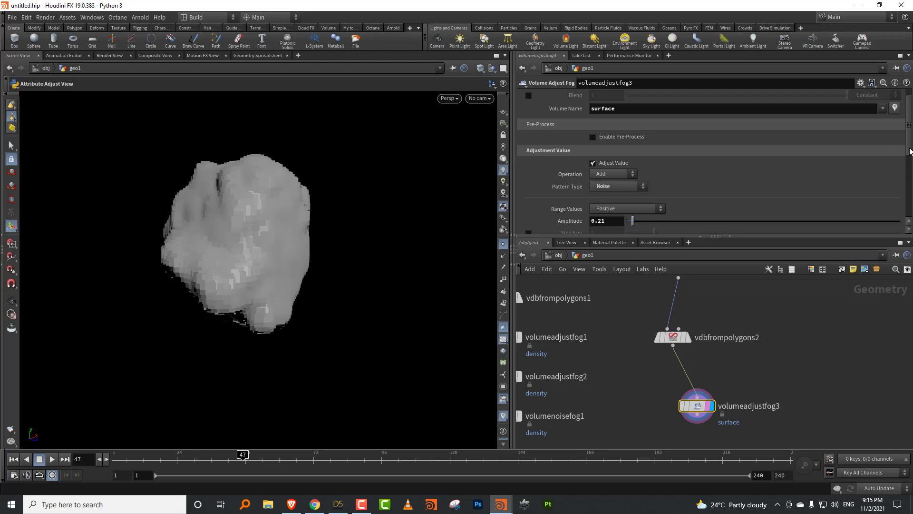
Try the Worley Cellular F1 and Worley Cellular F2-F1 noise types on the surface adjustment
{"action": "scroll", "coordinate": [909, 152], "scroll_direction": "down", "scroll_amount": 5}
{"action": "left_click", "coordinate": [651, 164]}
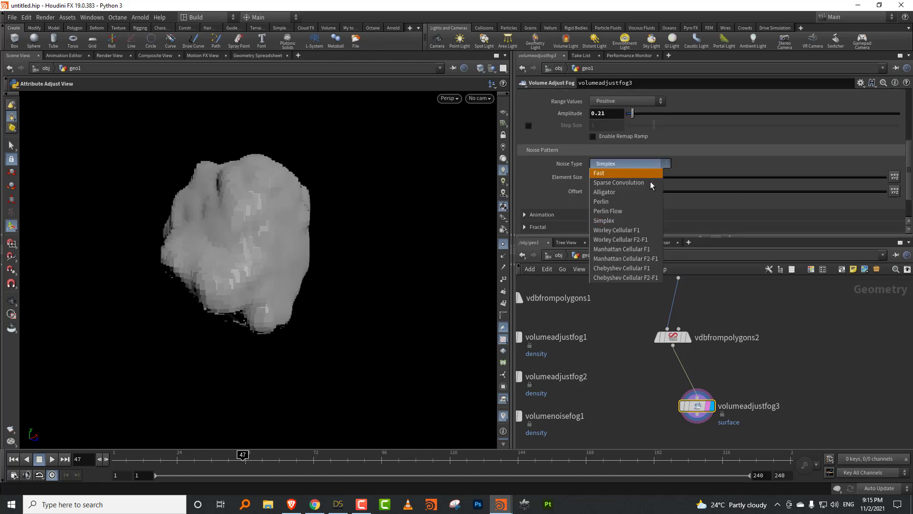
{"action": "left_click", "coordinate": [649, 230]}
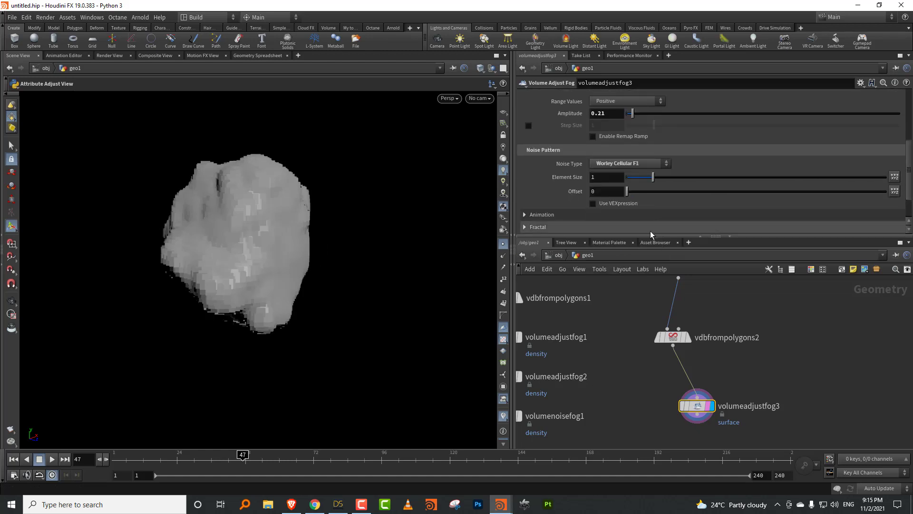
{"action": "left_click", "coordinate": [652, 164]}
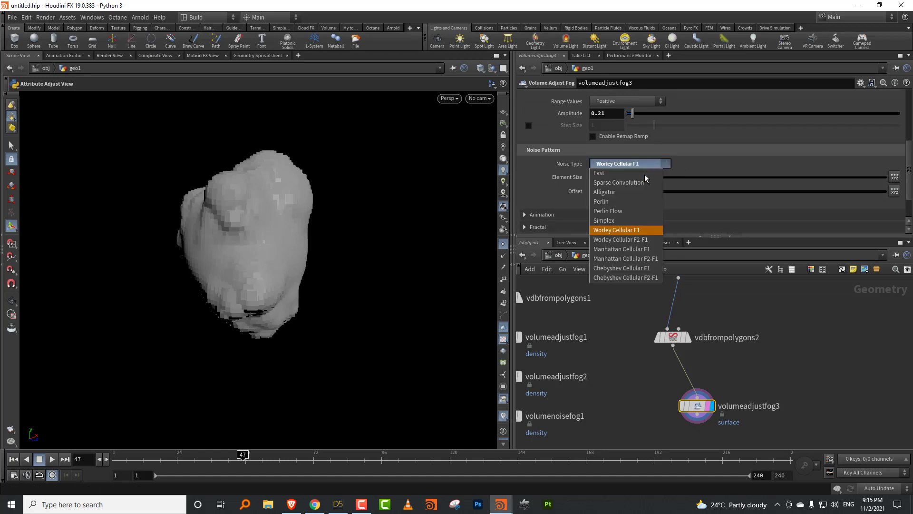
{"action": "left_click", "coordinate": [645, 238]}
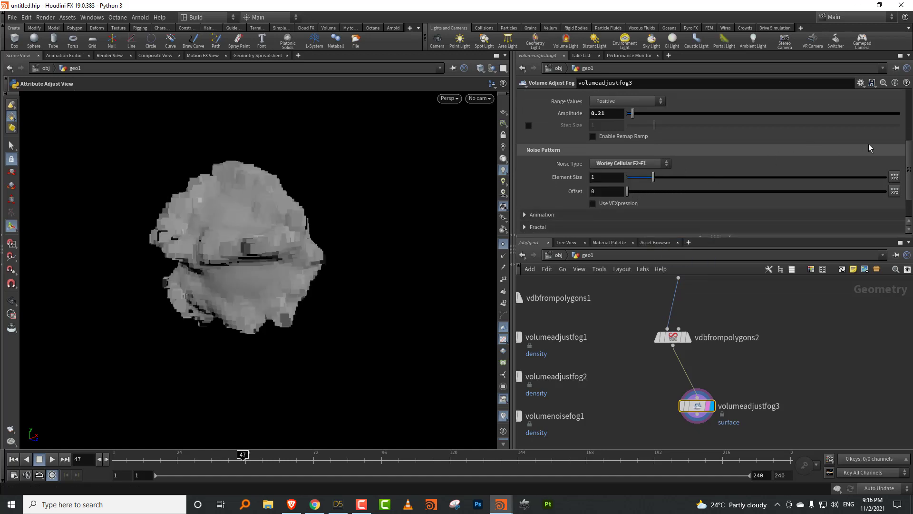
Try Negative range values for the surface noise and undo the change
{"action": "left_click", "coordinate": [655, 101]}
{"action": "left_click", "coordinate": [639, 118]}
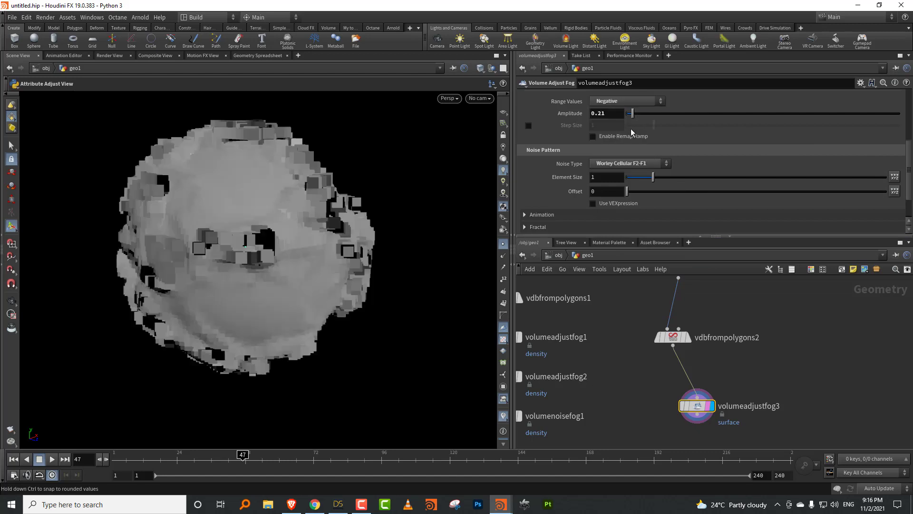
{"action": "key", "text": "ctrl+z"}
{"action": "key", "text": "ctrl+z"}
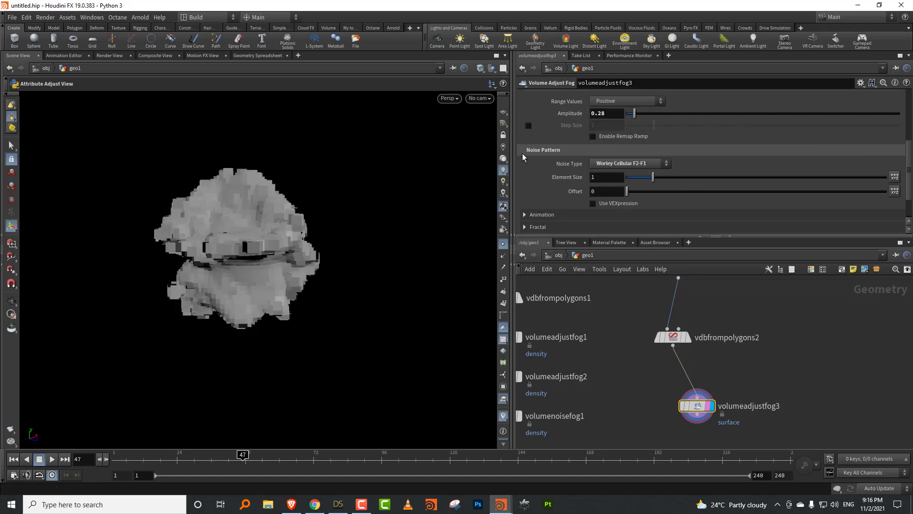
Set the surface adjustment's noise type to Perlin and inspect the deformed sphere from several angles
{"action": "left_click", "coordinate": [626, 164]}
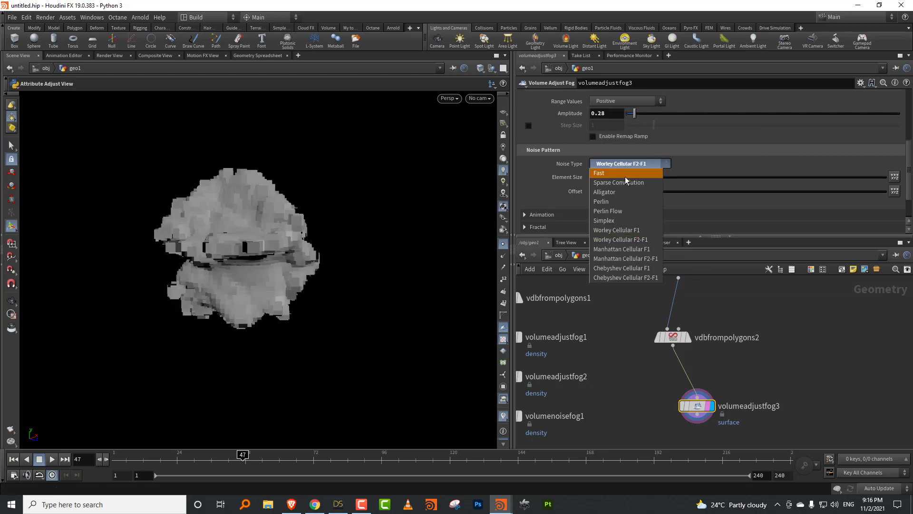
{"action": "left_click", "coordinate": [626, 201]}
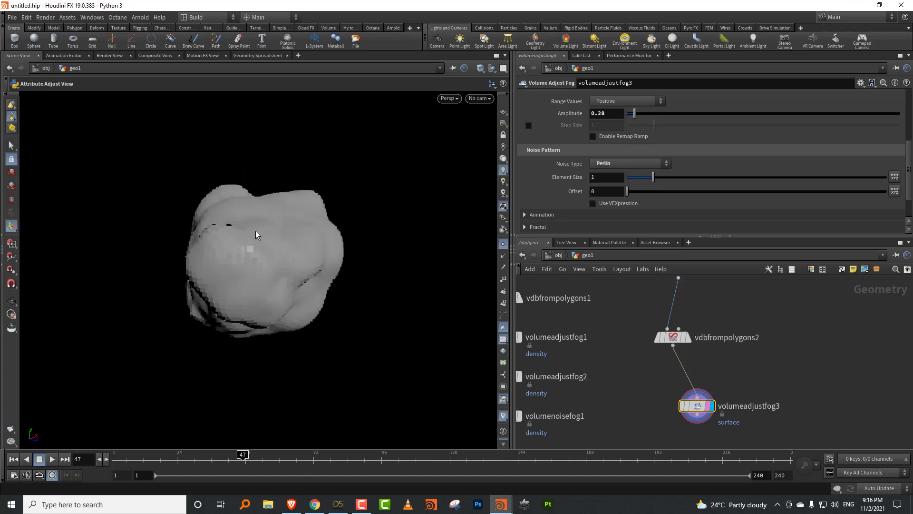
{"action": "right_click_drag", "start_coordinate": [306, 243], "coordinate": [262, 271], "text": "alt"}
{"action": "left_click_drag", "start_coordinate": [283, 256], "coordinate": [246, 250], "text": "alt"}
{"action": "right_click_drag", "start_coordinate": [247, 250], "coordinate": [356, 226], "text": "alt"}
Change the surface adjustment's pattern type to Line
{"action": "left_click_drag", "start_coordinate": [673, 236], "coordinate": [673, 190]}
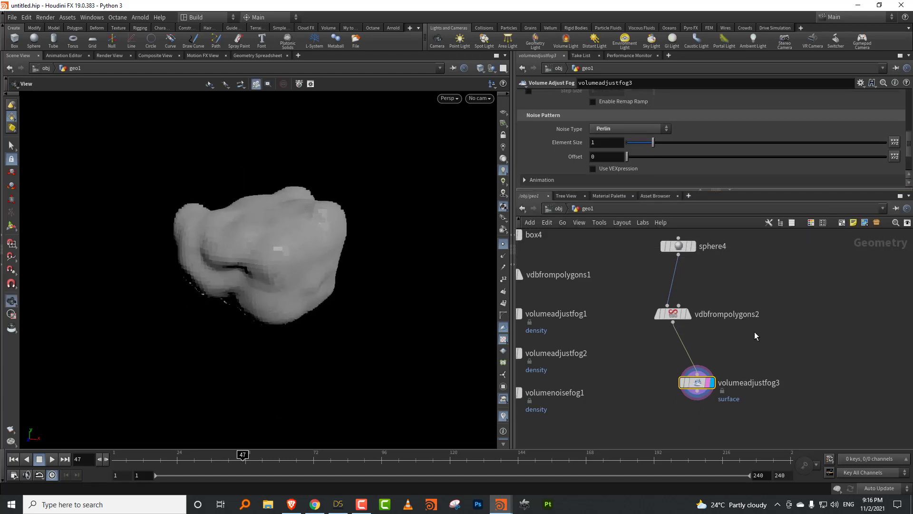
{"action": "middle_click_drag", "start_coordinate": [756, 348], "coordinate": [721, 343]}
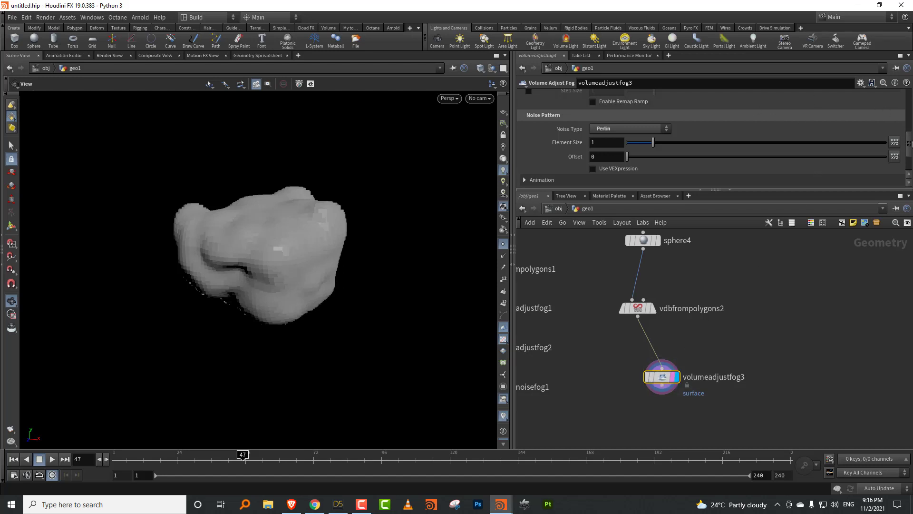
{"action": "scroll", "coordinate": [912, 126], "scroll_direction": "up", "scroll_amount": 3}
{"action": "left_click", "coordinate": [647, 135]}
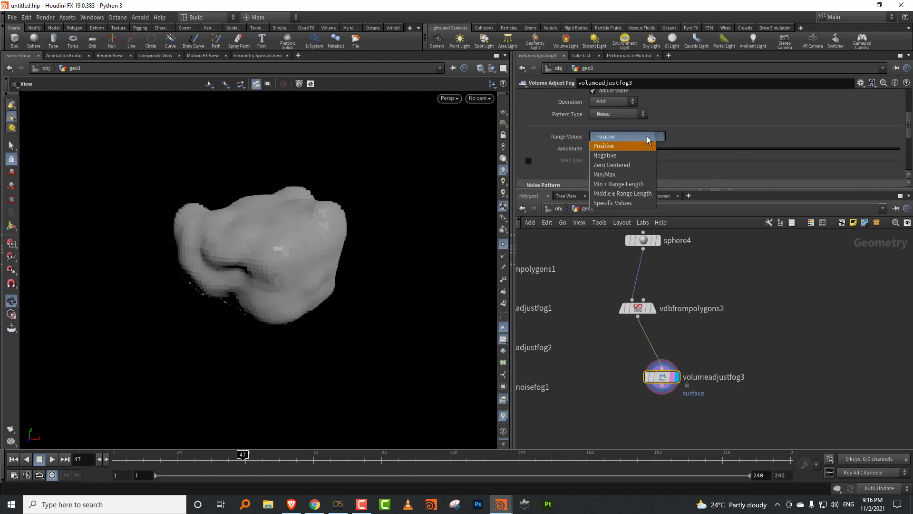
{"action": "left_click", "coordinate": [616, 114]}
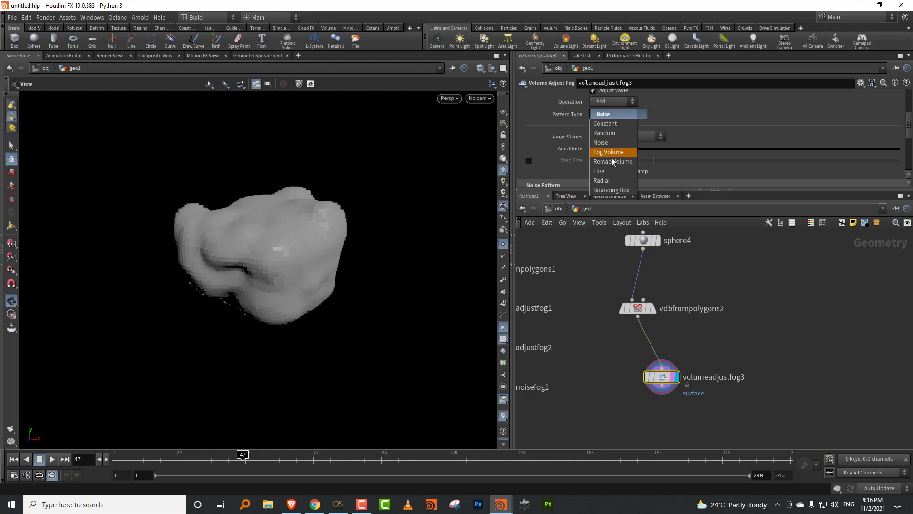
{"action": "left_click", "coordinate": [610, 171]}
{"action": "scroll", "coordinate": [326, 218], "scroll_direction": "down", "scroll_amount": 3}
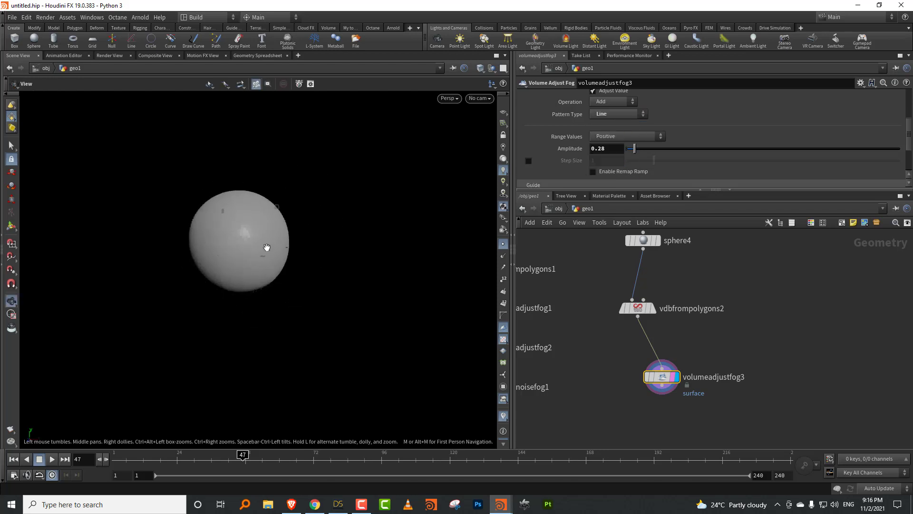
Fit the line gradient's guide across the sphere and enable its step size at 0.09, with the amplitude at 0.52
{"action": "left_click_drag", "start_coordinate": [257, 250], "coordinate": [222, 240]}
{"action": "left_click_drag", "start_coordinate": [324, 229], "coordinate": [248, 218], "text": "alt"}
{"action": "right_click_drag", "start_coordinate": [249, 218], "coordinate": [207, 262], "text": "alt"}
{"action": "right_click_drag", "start_coordinate": [355, 218], "coordinate": [287, 265], "text": "alt"}
{"action": "middle_click_drag", "start_coordinate": [386, 236], "coordinate": [257, 246], "text": "alt"}
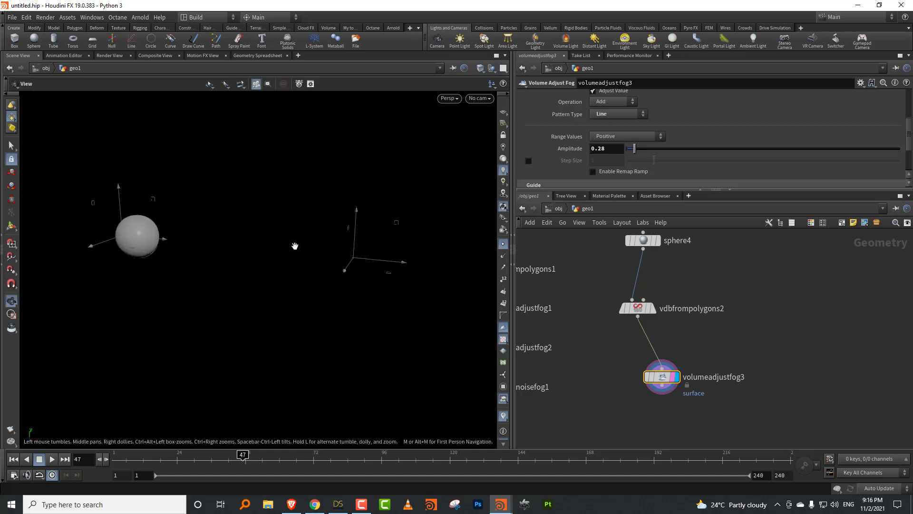
{"action": "left_click_drag", "start_coordinate": [374, 260], "coordinate": [157, 246]}
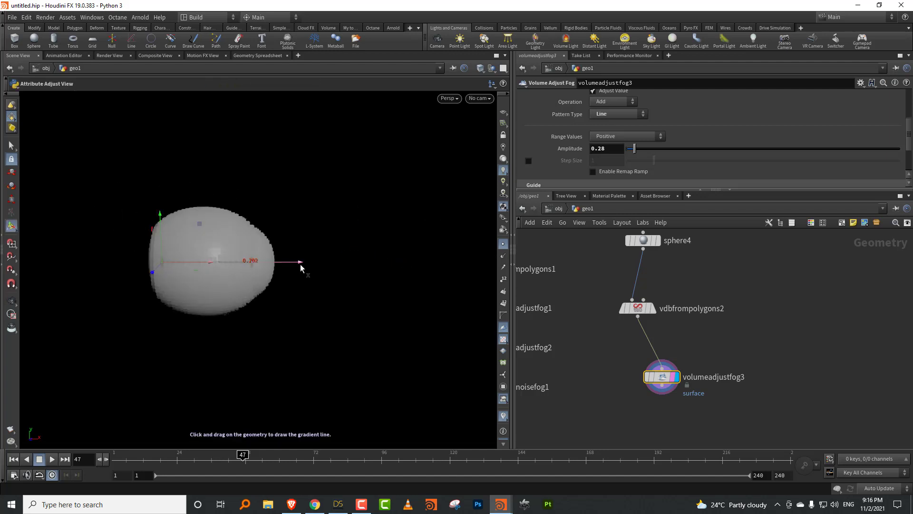
{"action": "left_click_drag", "start_coordinate": [301, 265], "coordinate": [298, 266]}
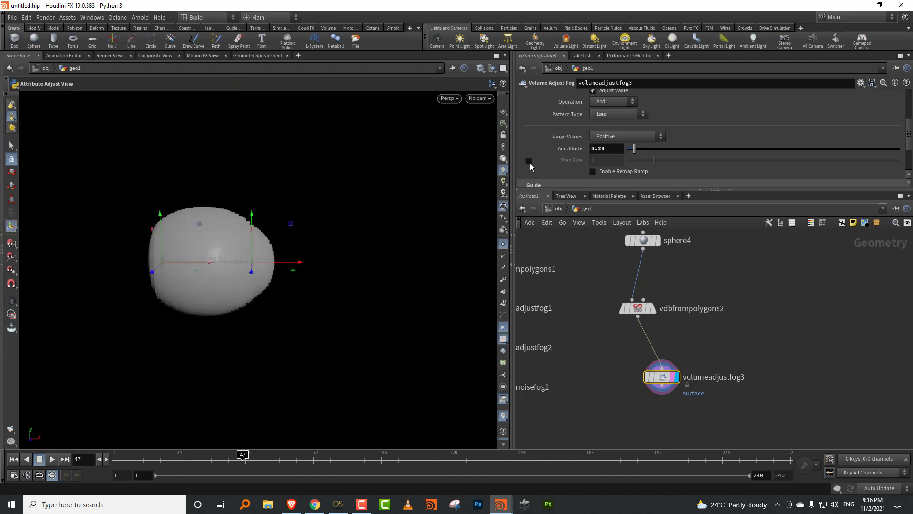
{"action": "left_click", "coordinate": [529, 161]}
{"action": "left_click_drag", "start_coordinate": [638, 164], "coordinate": [630, 165]}
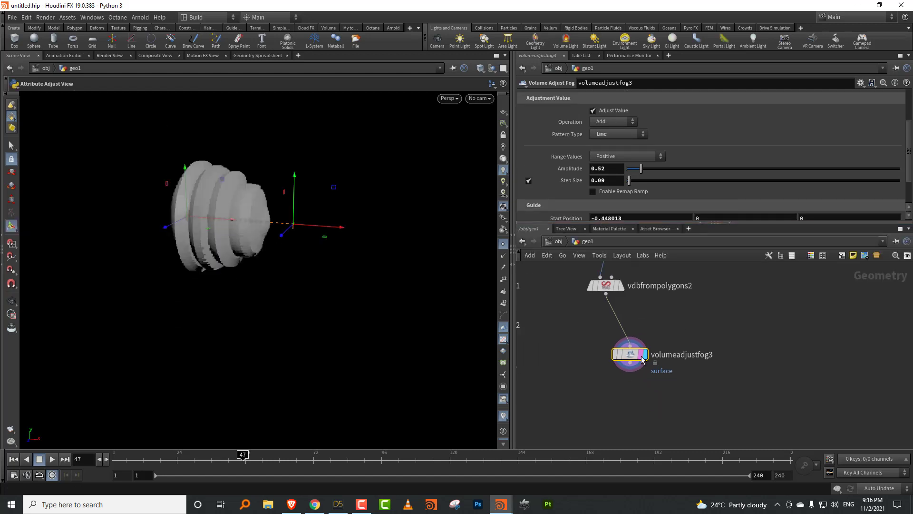
Add a Volume Noise Fog and a Volume Noise SDF node side by side below the surface adjustment node
{"action": "left_click_drag", "start_coordinate": [642, 359], "coordinate": [626, 341]}
{"action": "key", "text": "Tab"}
{"action": "type", "text": "noise"}
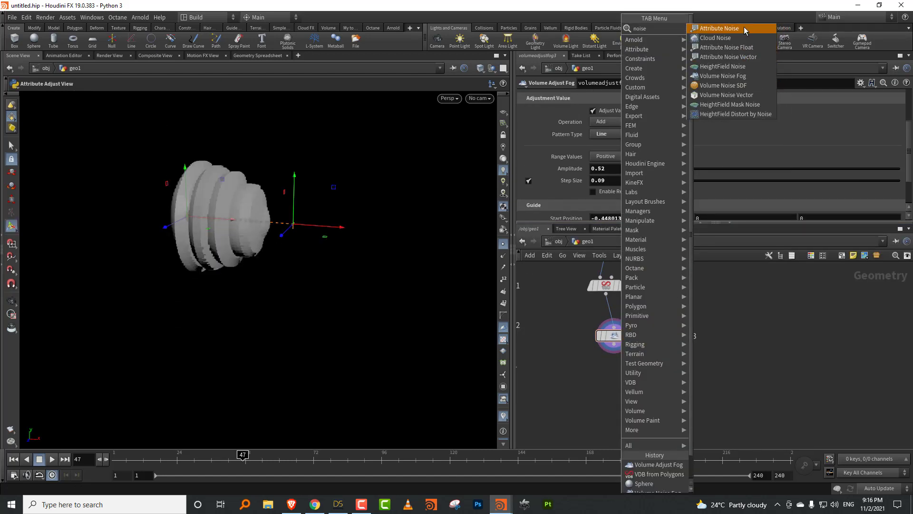
{"action": "left_click", "coordinate": [742, 78]}
{"action": "left_click", "coordinate": [623, 407]}
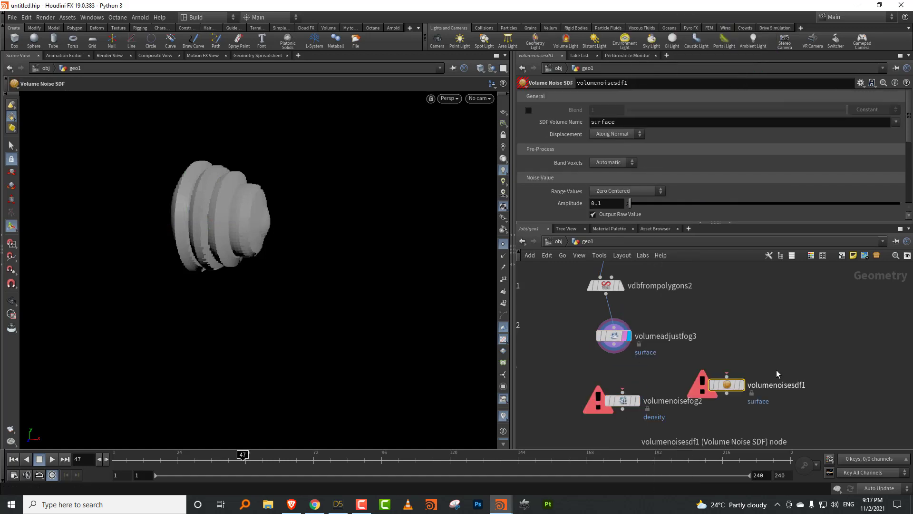
{"action": "left_click_drag", "start_coordinate": [785, 359], "coordinate": [694, 417]}
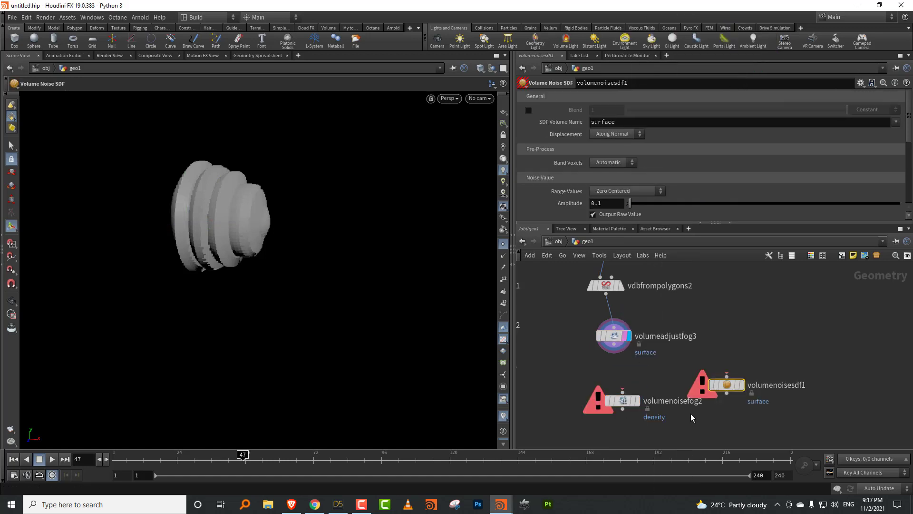
{"action": "left_click_drag", "start_coordinate": [627, 401], "coordinate": [603, 385]}
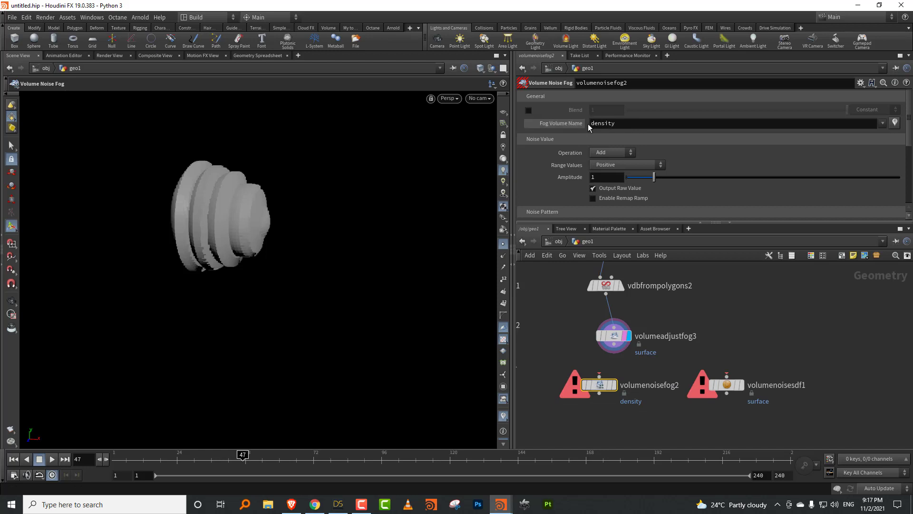
Connect the surface adjustment's output to the Volume Noise SDF node and display that node
{"action": "left_click", "coordinate": [727, 386]}
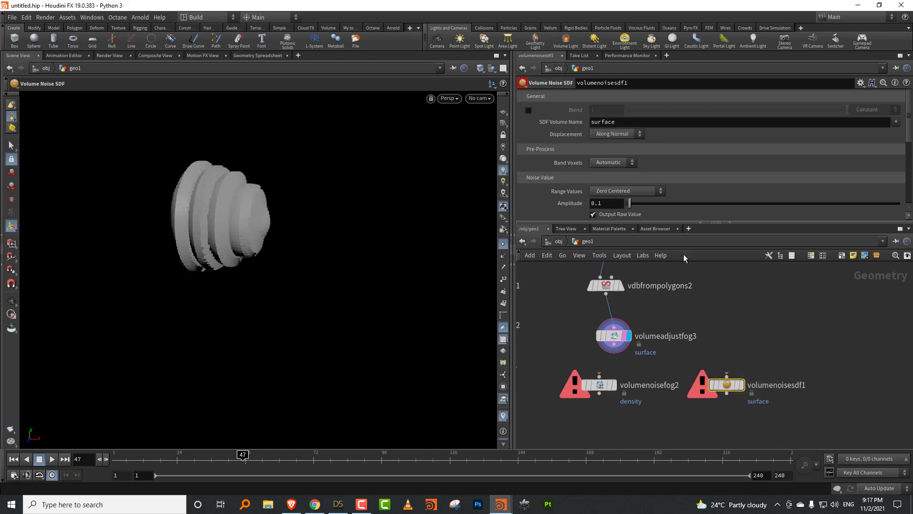
{"action": "left_click", "coordinate": [614, 136]}
{"action": "left_click", "coordinate": [686, 175]}
{"action": "left_click_drag", "start_coordinate": [614, 344], "coordinate": [739, 387]}
{"action": "left_click", "coordinate": [740, 386]}
{"action": "key", "text": "Escape"}
Adjust the SDF noise amplitude to 0.3 while viewing the displaced shape
{"action": "left_click_drag", "start_coordinate": [222, 214], "coordinate": [243, 212]}
{"action": "right_click_drag", "start_coordinate": [243, 212], "coordinate": [257, 212]}
{"action": "left_click_drag", "start_coordinate": [633, 204], "coordinate": [641, 205]}
{"action": "left_click_drag", "start_coordinate": [316, 241], "coordinate": [210, 262], "text": "alt"}
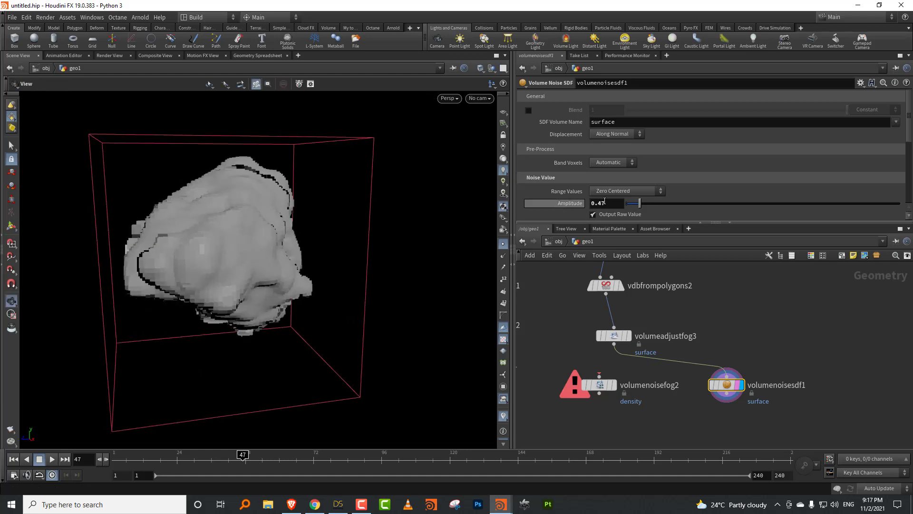
{"action": "left_click_drag", "start_coordinate": [633, 207], "coordinate": [636, 208]}
Connect the surface adjustment's output to the Volume Noise Fog node, display that node and select it
{"action": "left_click", "coordinate": [614, 344]}
{"action": "left_click", "coordinate": [610, 389]}
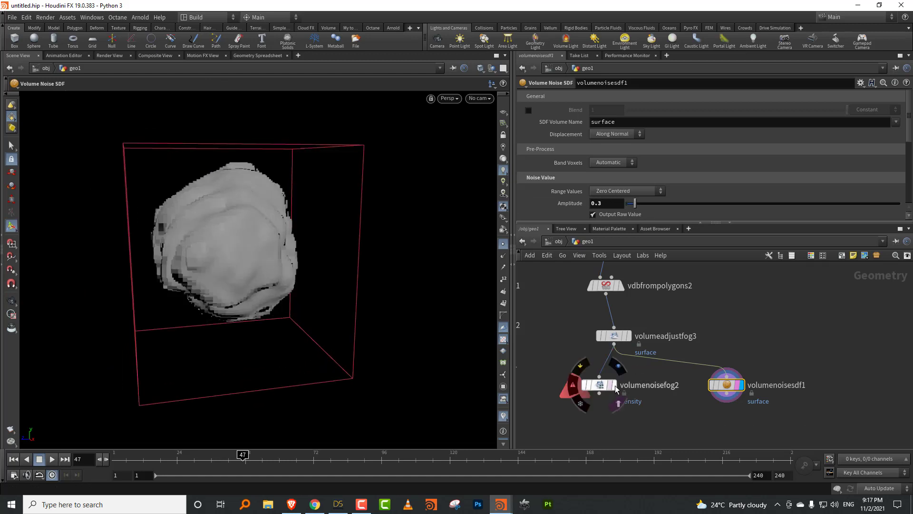
{"action": "left_click", "coordinate": [605, 384]}
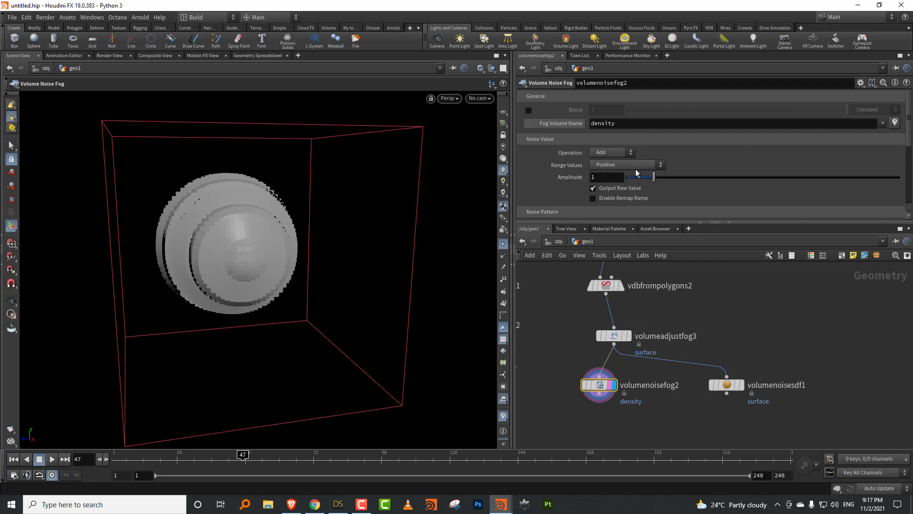
{"action": "left_click", "coordinate": [620, 164]}
{"action": "left_click", "coordinate": [617, 153]}
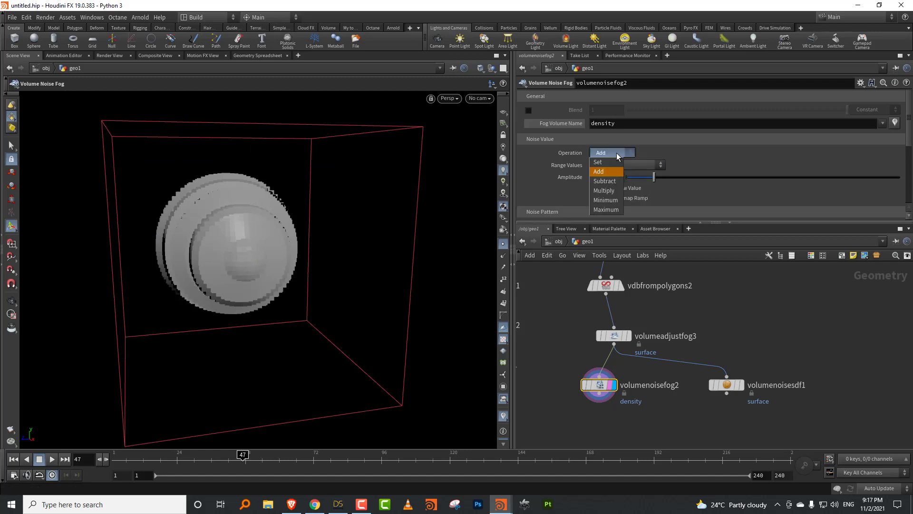
{"action": "left_click", "coordinate": [653, 150]}
{"action": "left_click", "coordinate": [638, 165]}
{"action": "left_click", "coordinate": [677, 153]}
Set the fog noise node's noise type to Perlin and its amplitude to 0.63
{"action": "left_click_drag", "start_coordinate": [630, 224], "coordinate": [630, 289]}
{"action": "left_click", "coordinate": [620, 226]}
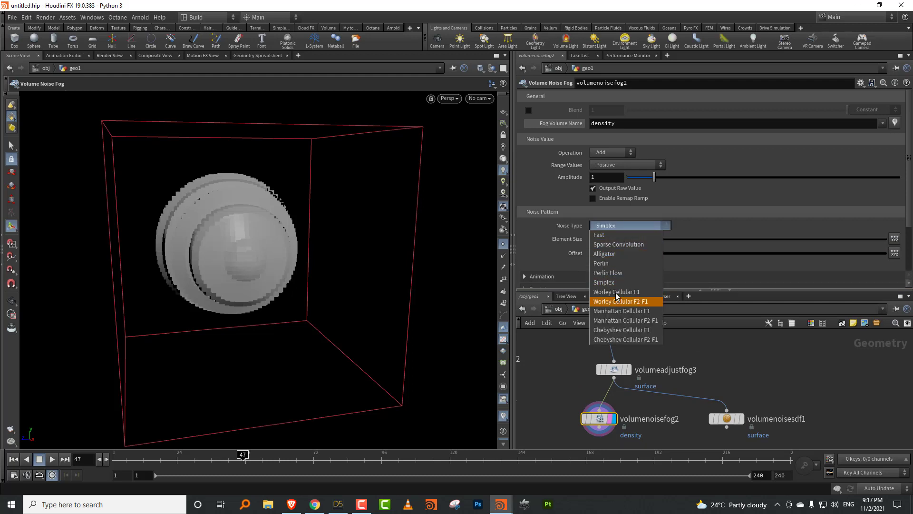
{"action": "left_click", "coordinate": [616, 263]}
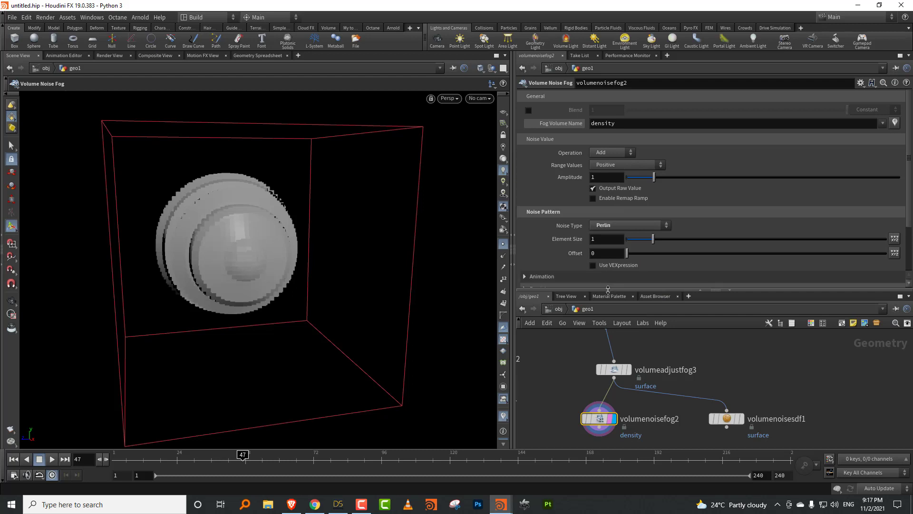
{"action": "left_click_drag", "start_coordinate": [640, 176], "coordinate": [644, 177]}
Set the fog noise node's fog volume name to surface
{"action": "double_click", "coordinate": [634, 127]}
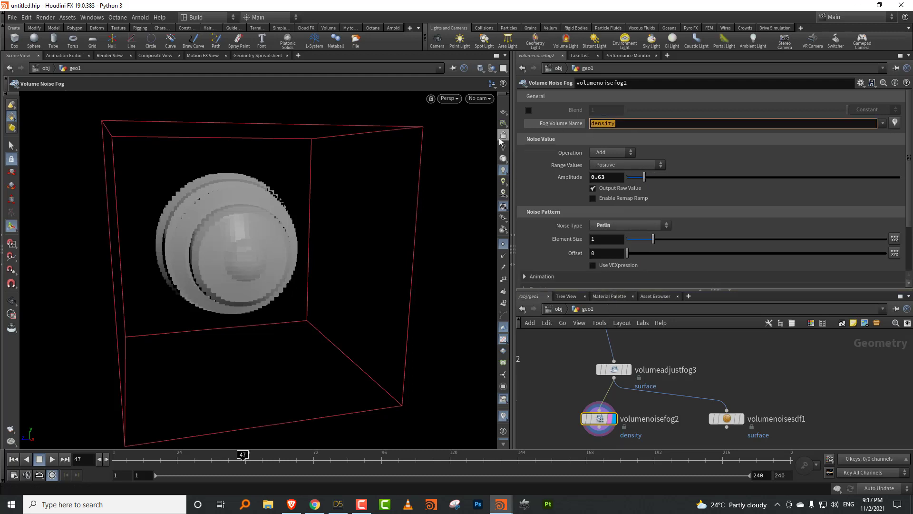
{"action": "type", "text": "surface"}
{"action": "key", "text": "Return"}
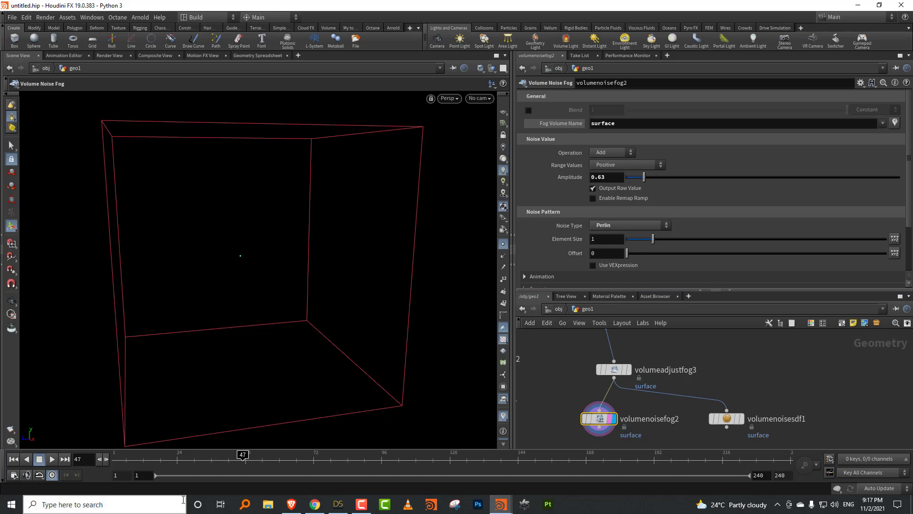
Set the fog noise node's range values to Negative and its amplitude to 0.79, examining the resulting shape
{"action": "left_click", "coordinate": [624, 164]}
{"action": "left_click", "coordinate": [619, 184]}
{"action": "left_click_drag", "start_coordinate": [646, 176], "coordinate": [647, 179]}
{"action": "key", "text": "Escape"}
{"action": "left_click_drag", "start_coordinate": [281, 240], "coordinate": [384, 246]}
{"action": "key", "text": "Return"}
Display the Volume Noise SDF node and set its amplitude to 0.52, trying a stronger 0.82 first
{"action": "middle_click_drag", "start_coordinate": [740, 380], "coordinate": [698, 341]}
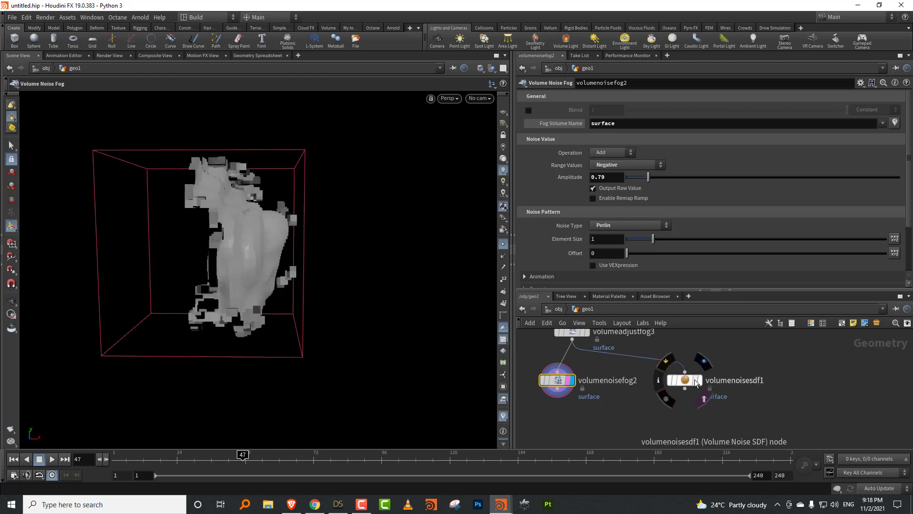
{"action": "left_click", "coordinate": [698, 381]}
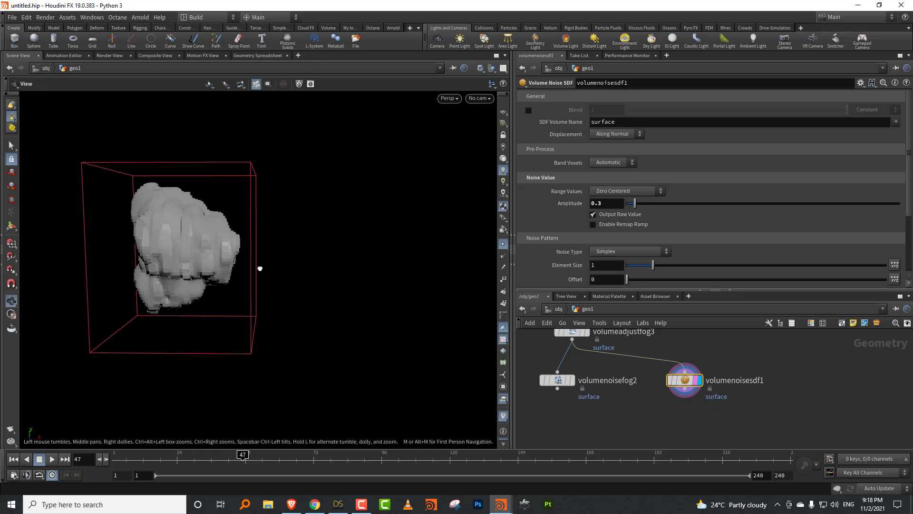
{"action": "left_click_drag", "start_coordinate": [634, 203], "coordinate": [649, 205]}
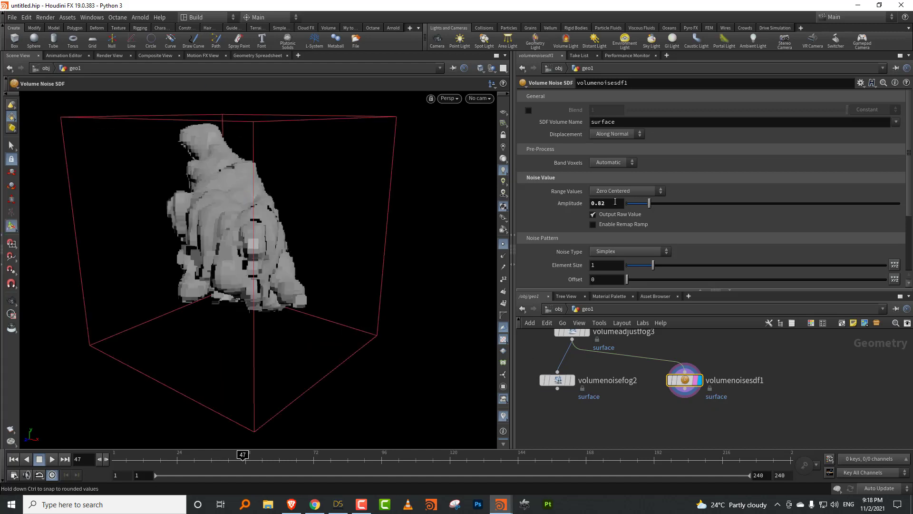
{"action": "left_click_drag", "start_coordinate": [339, 238], "coordinate": [283, 220], "text": "alt"}
{"action": "left_click_drag", "start_coordinate": [416, 190], "coordinate": [332, 249]}
{"action": "left_click", "coordinate": [641, 204]}
{"action": "right_click_drag", "start_coordinate": [332, 248], "coordinate": [304, 268], "text": "alt"}
{"action": "key", "text": "Return"}
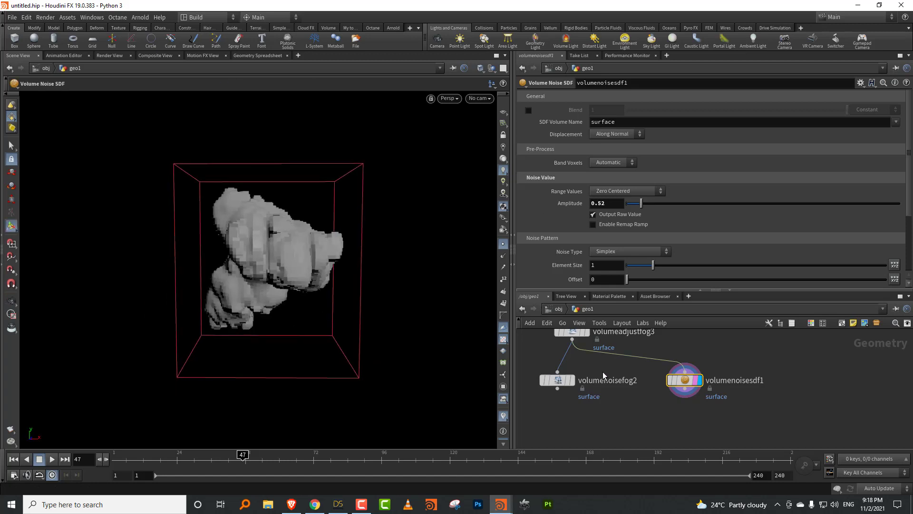
Delete the Volume Noise Fog node connected to the surface adjustment and enlarge the network view's area
{"action": "left_click", "coordinate": [560, 380]}
{"action": "key", "text": "Delete"}
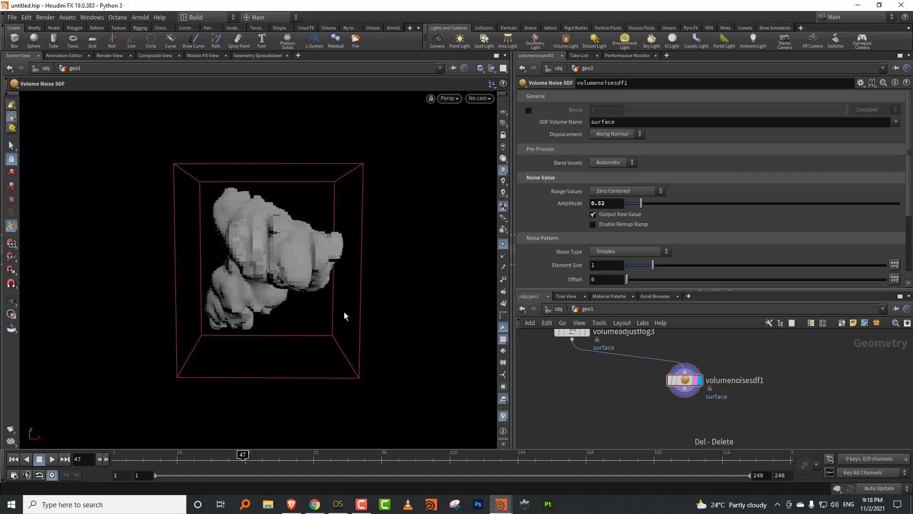
{"action": "scroll", "coordinate": [342, 248], "scroll_direction": "down", "scroll_amount": 2}
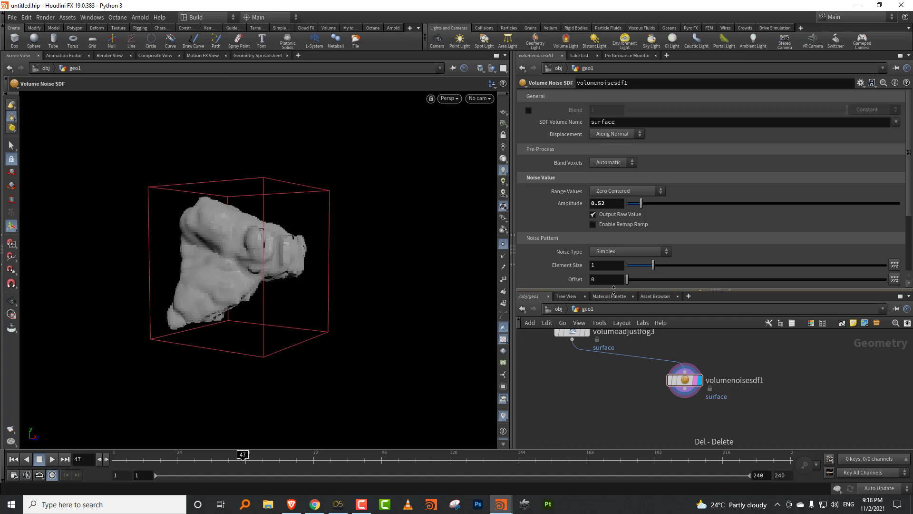
{"action": "left_click_drag", "start_coordinate": [610, 292], "coordinate": [609, 249]}
Inspect the SDF-displaced shape from several angles and automatically lay out all nodes in the network
{"action": "key", "text": "l"}
{"action": "left_click_drag", "start_coordinate": [307, 279], "coordinate": [230, 296], "text": "alt"}
{"action": "right_click_drag", "start_coordinate": [230, 297], "coordinate": [302, 271], "text": "alt"}
{"action": "left_click_drag", "start_coordinate": [302, 271], "coordinate": [266, 264], "text": "alt"}
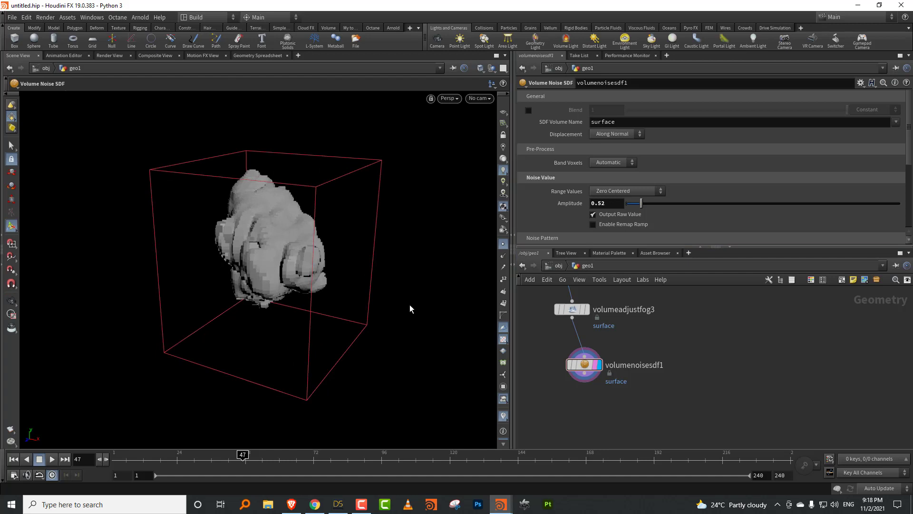
{"action": "key", "text": "Escape"}
{"action": "left_click_drag", "start_coordinate": [300, 287], "coordinate": [318, 277]}
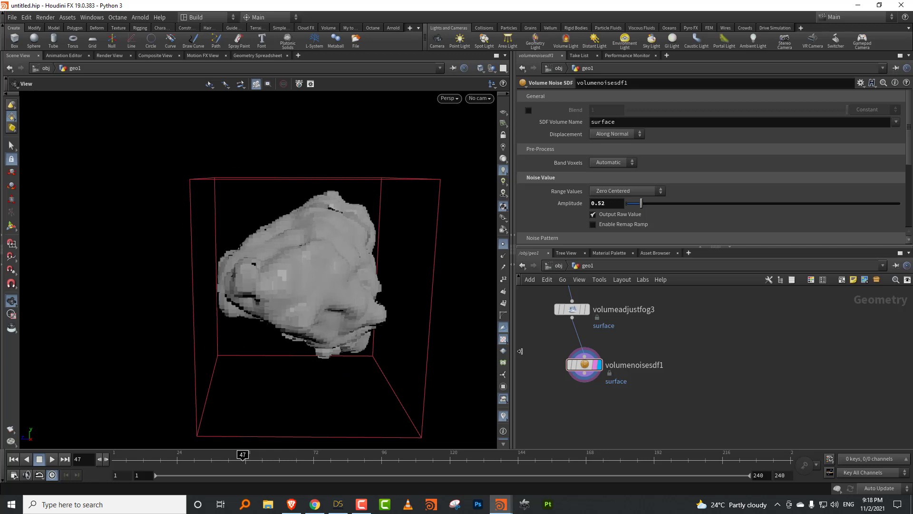
{"action": "key", "text": "l"}
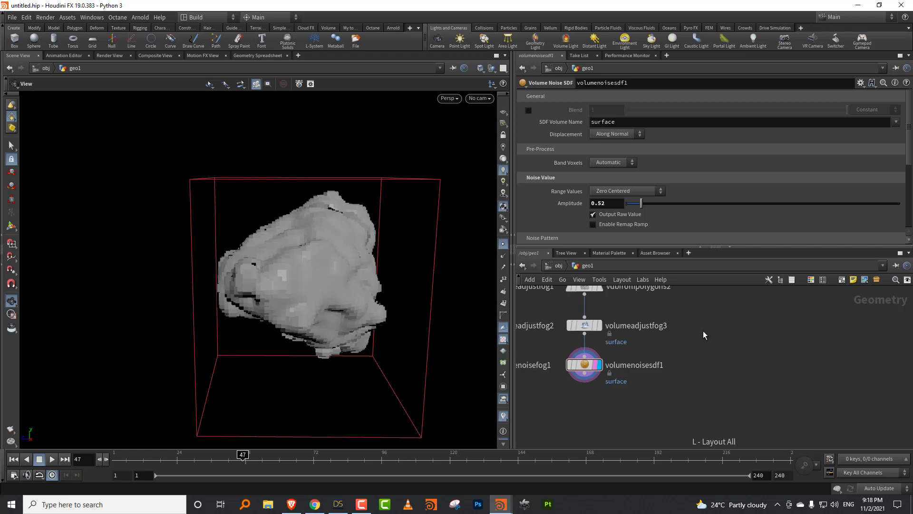
{"action": "scroll", "coordinate": [676, 349], "scroll_direction": "down", "scroll_amount": 3}
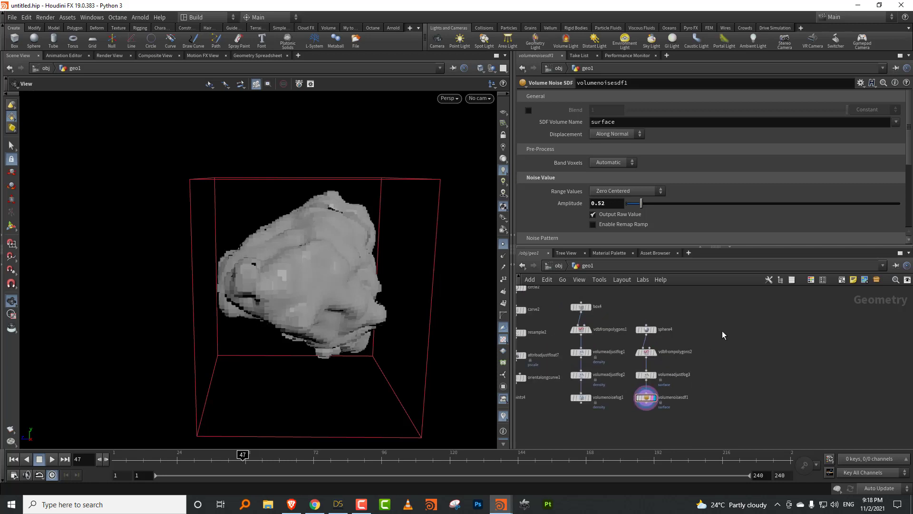
{"action": "middle_click_drag", "start_coordinate": [711, 338], "coordinate": [798, 337]}
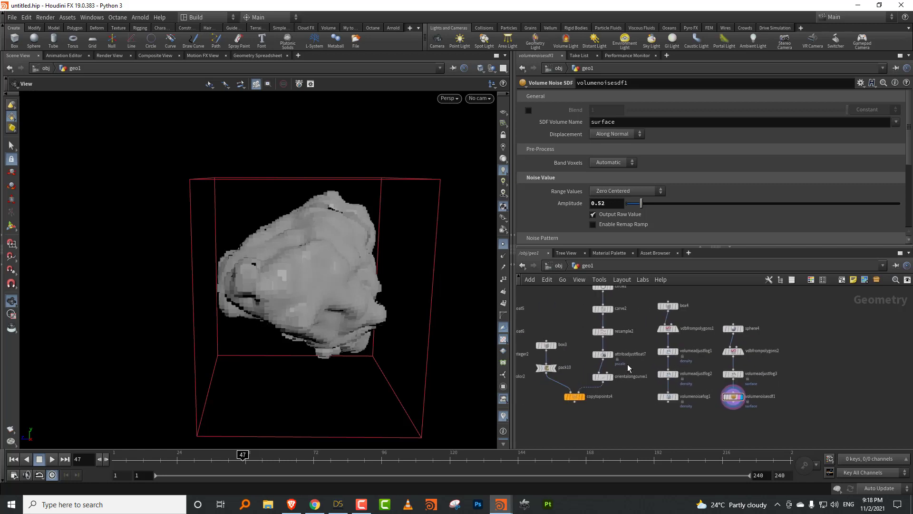